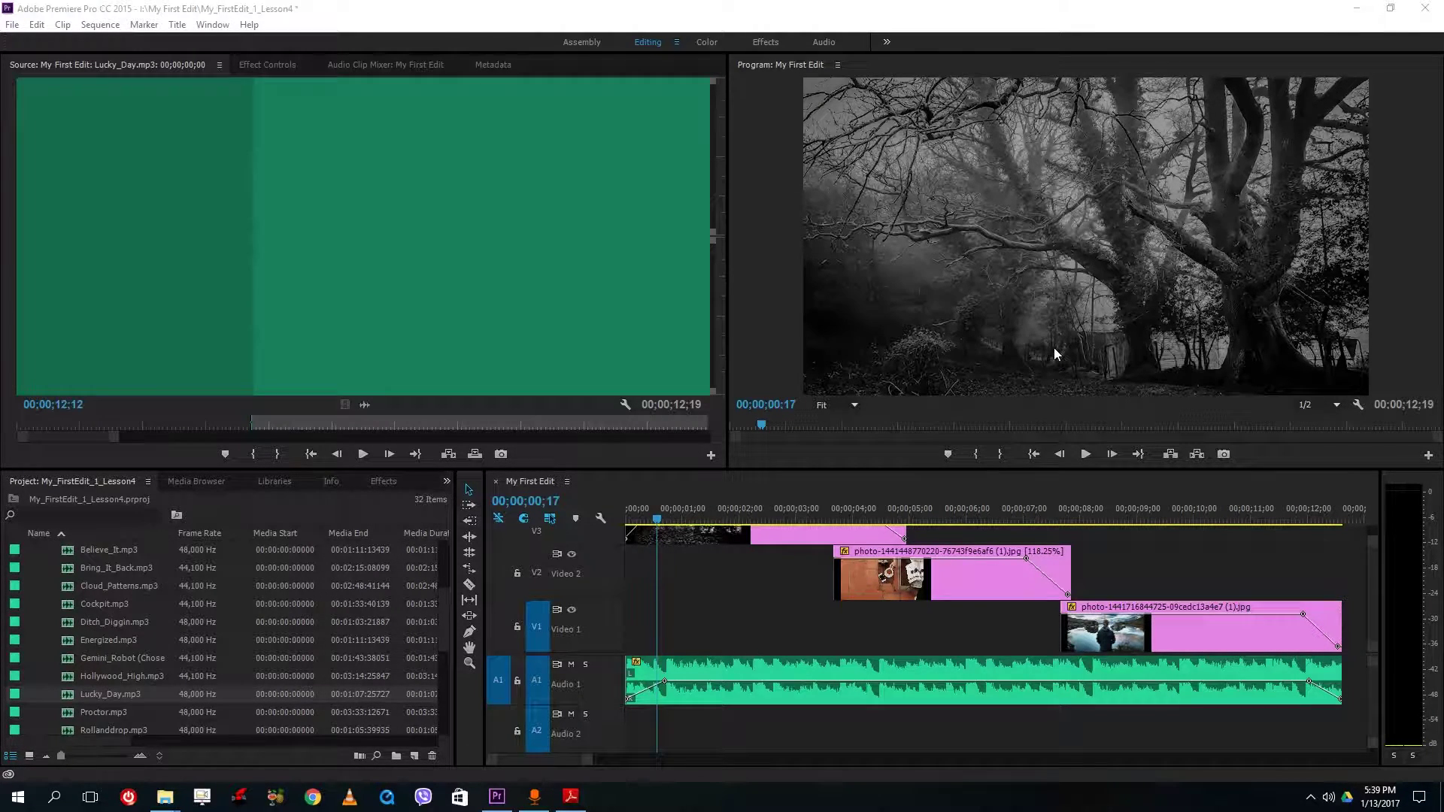
- Save the project under the new name My_FirstEdit_1_Lesson5
{"action": "left_click", "coordinate": [355, 16]}
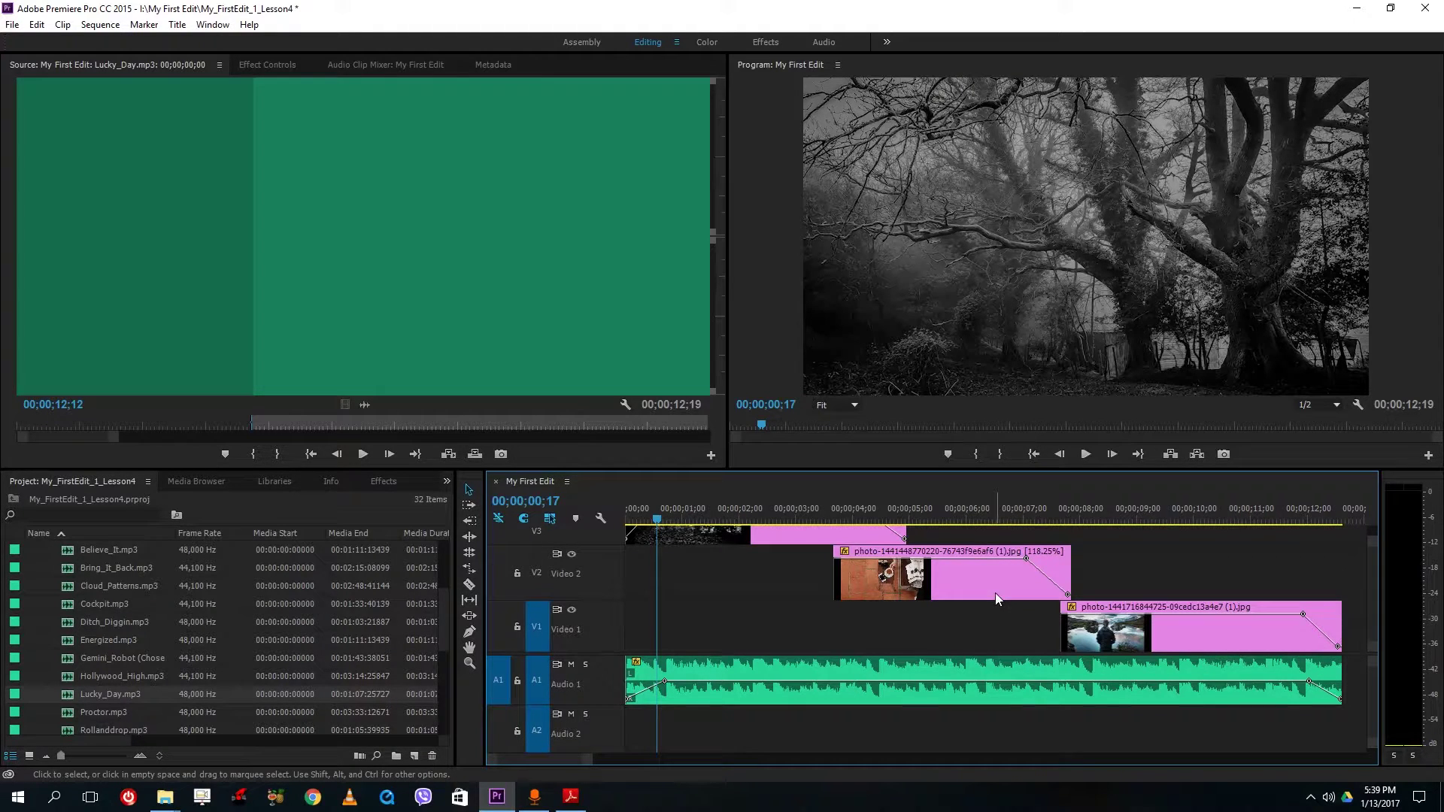
{"action": "left_click", "coordinate": [12, 24]}
{"action": "left_click", "coordinate": [71, 143]}
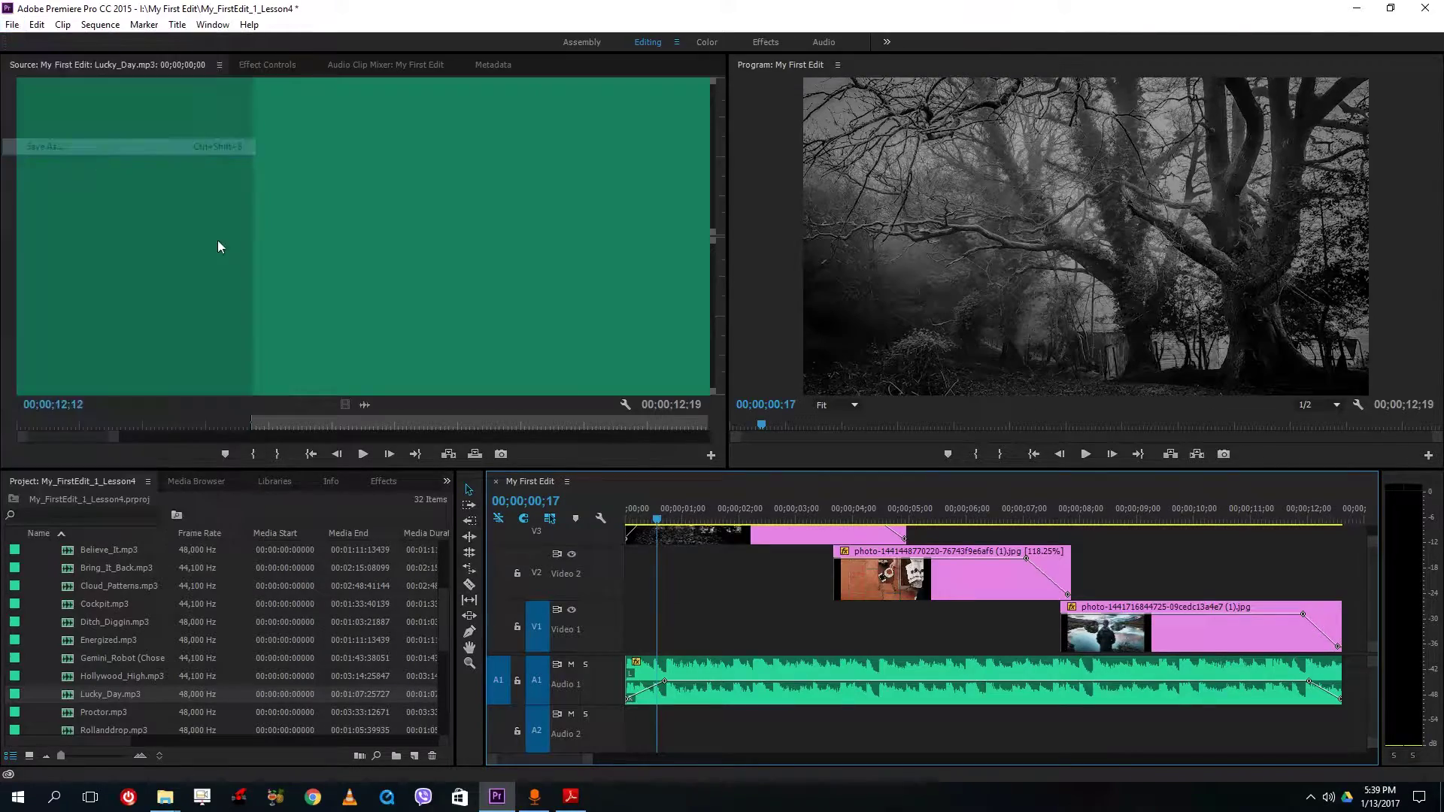
{"action": "left_click", "coordinate": [234, 358]}
{"action": "key", "text": "BackSpace"}
{"action": "type", "text": "5"}
{"action": "key", "text": "Return"}
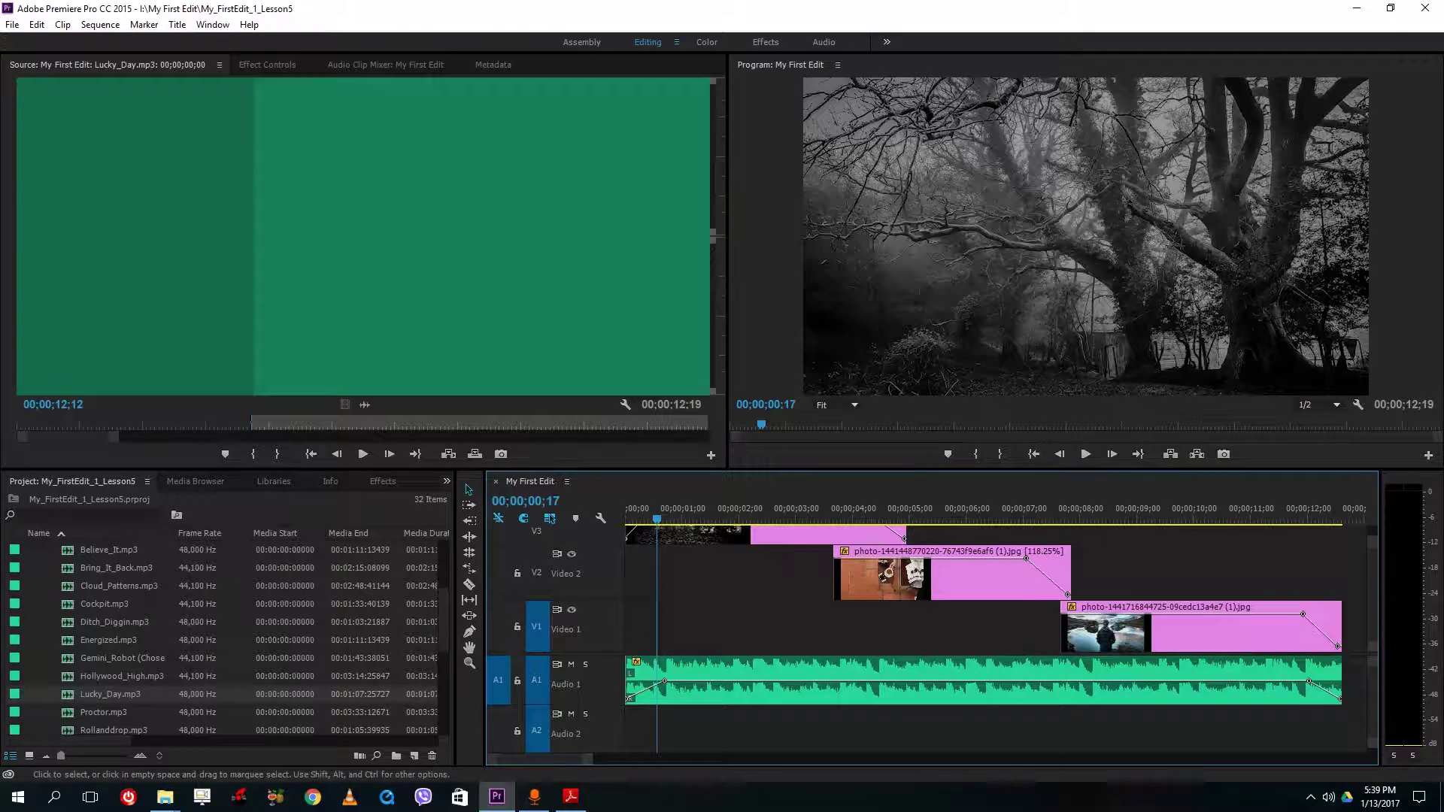
- Lengthen the photo clip on Video 2 to about 6 seconds with the Rate Stretch tool
{"action": "left_click_drag", "start_coordinate": [1373, 542], "coordinate": [1373, 584]}
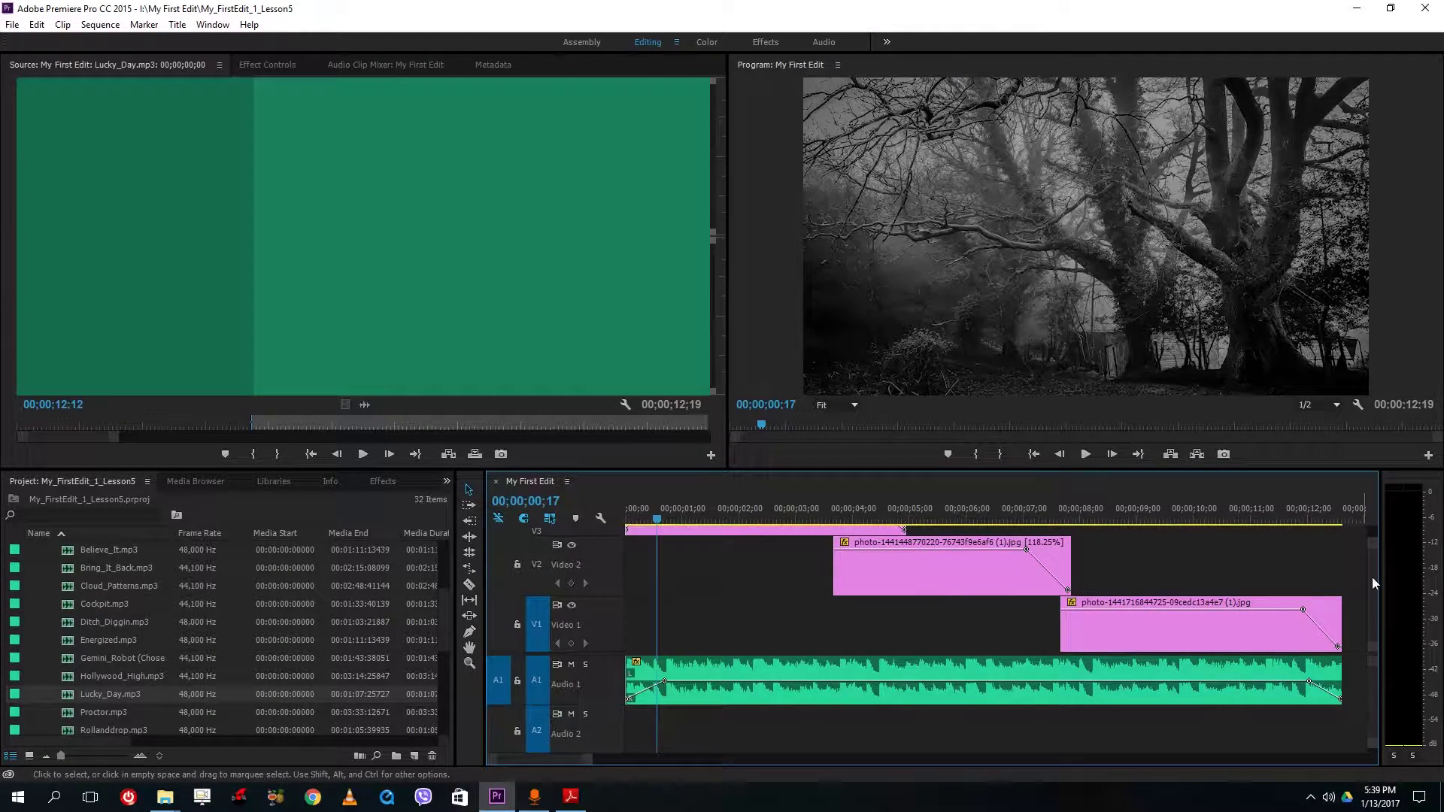
{"action": "left_click", "coordinate": [470, 569]}
{"action": "left_click_drag", "start_coordinate": [1069, 561], "coordinate": [1174, 561]}
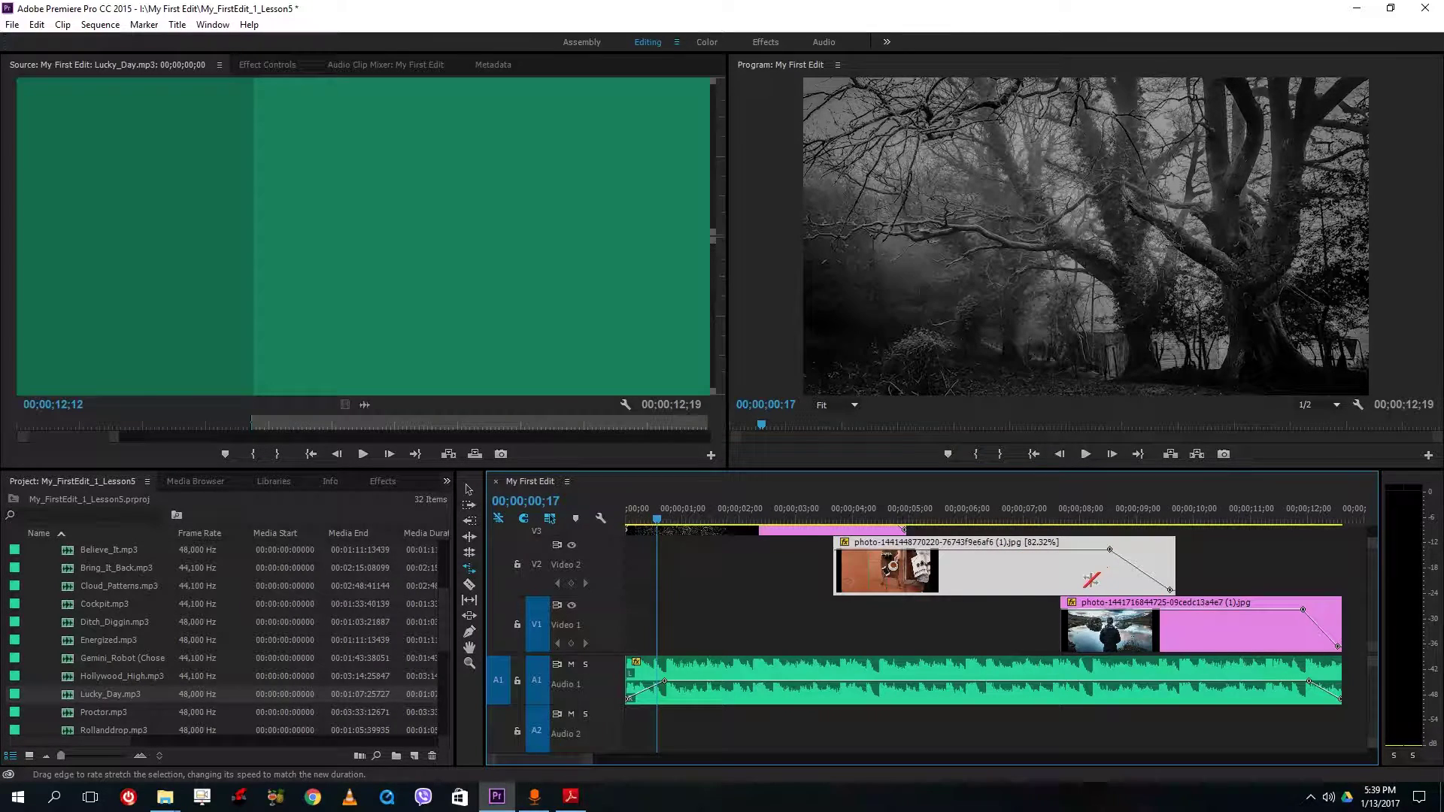
{"action": "right_click", "coordinate": [990, 561]}
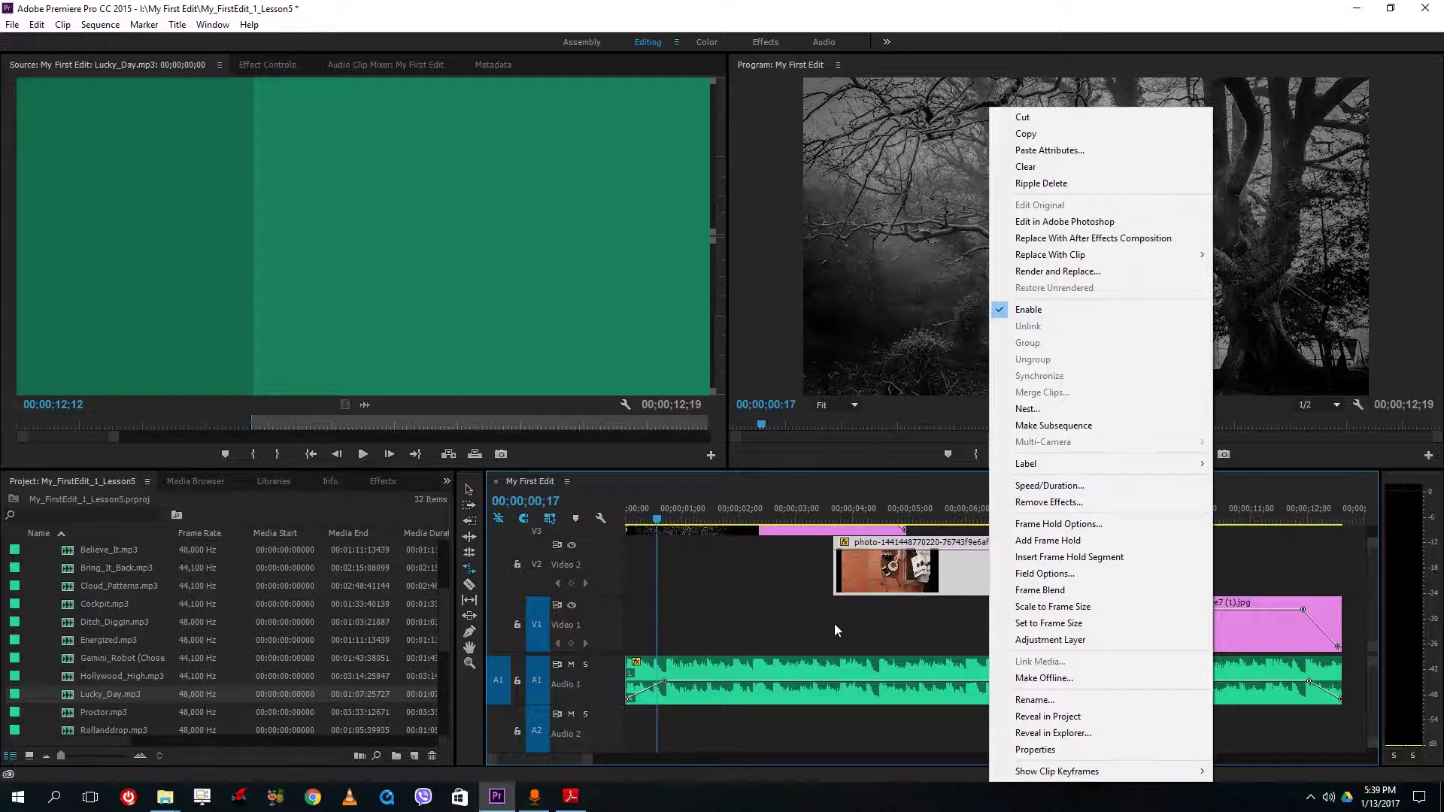
{"action": "left_click", "coordinate": [720, 590]}
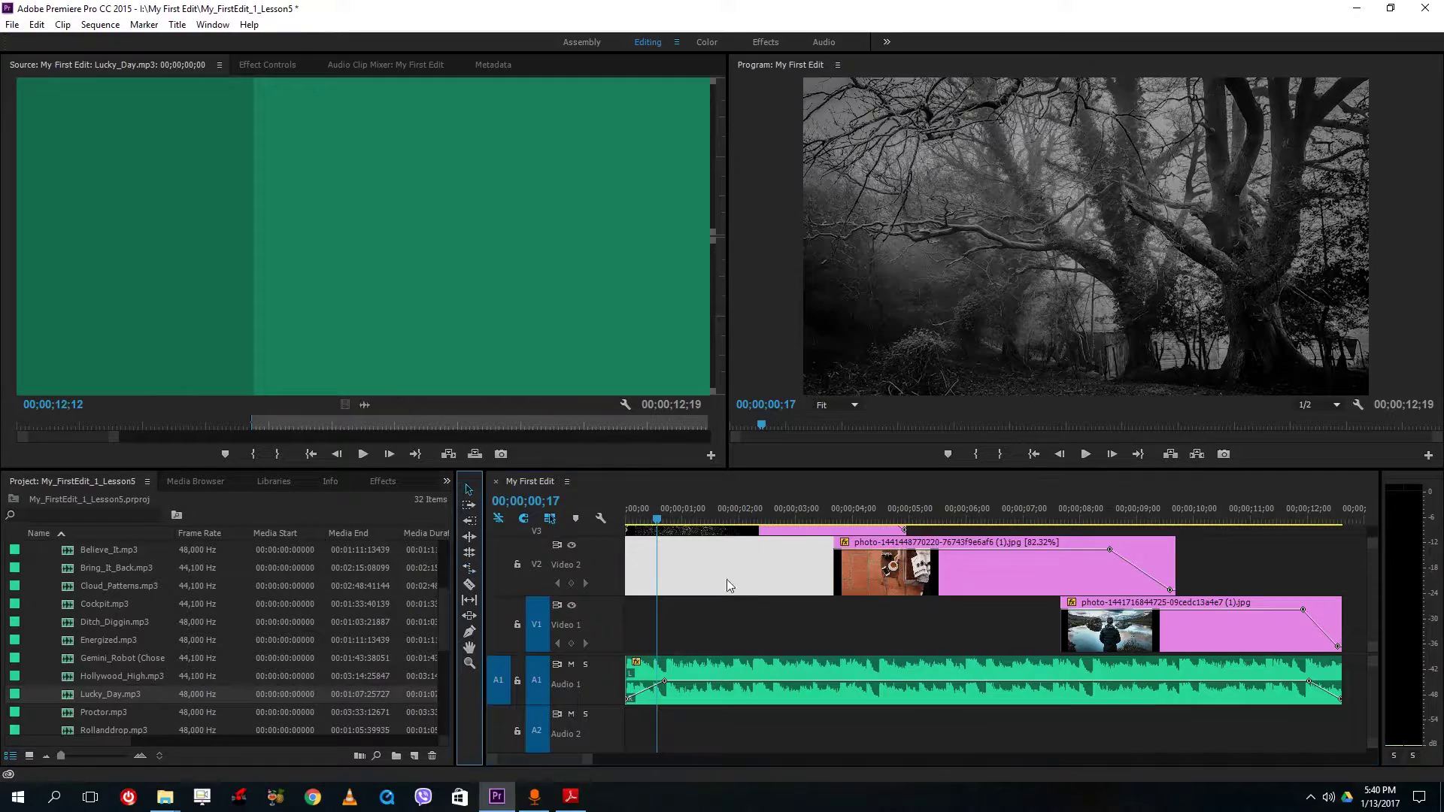
- Mute the Audio 1 track
{"action": "left_click", "coordinate": [782, 623]}
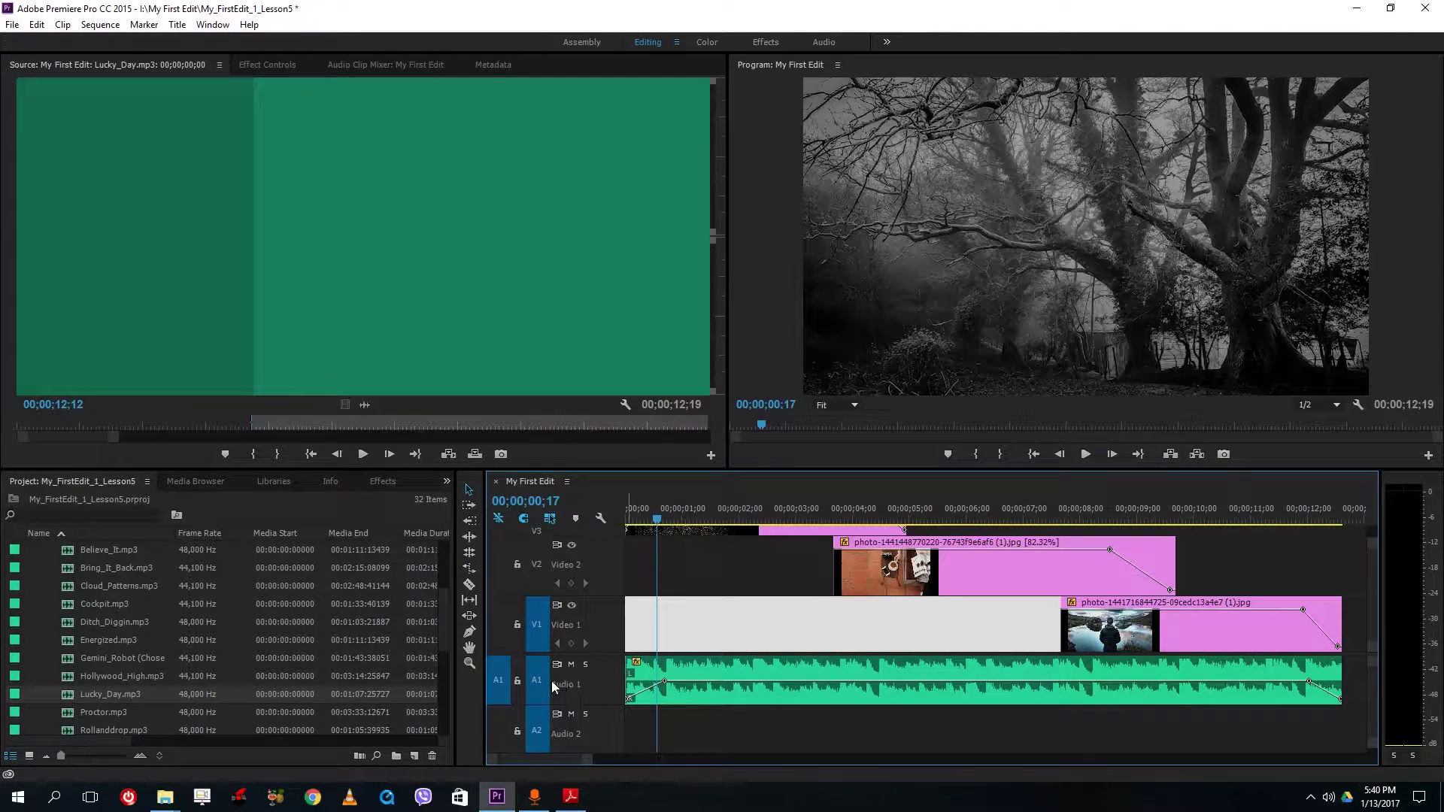
{"action": "left_click", "coordinate": [572, 665]}
{"action": "left_click", "coordinate": [996, 611]}
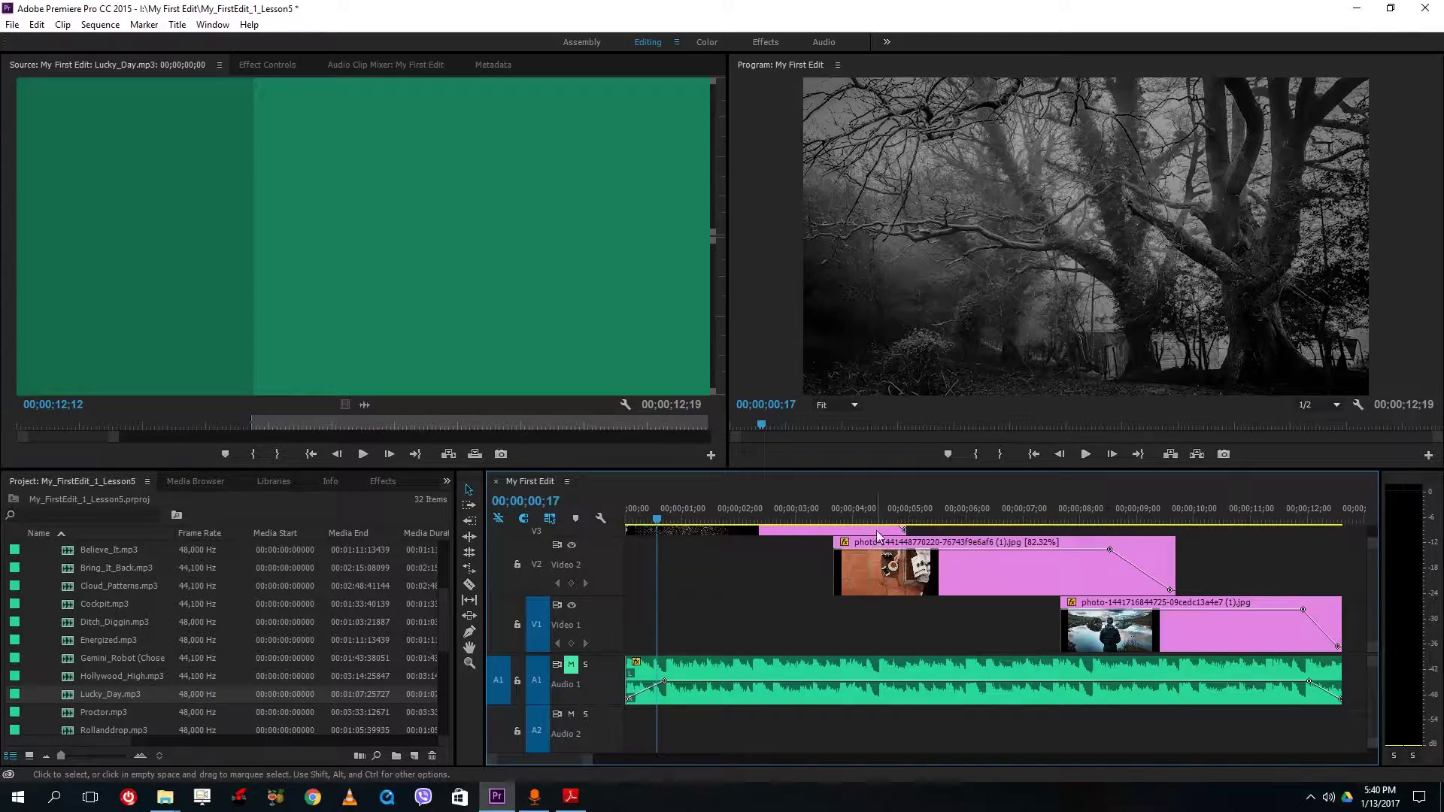
- Set the duration of the photo clip on Video 3 to 4 seconds, with Ripple Edit, Shifting Trailing Clips disabled
{"action": "left_click", "coordinate": [751, 532]}
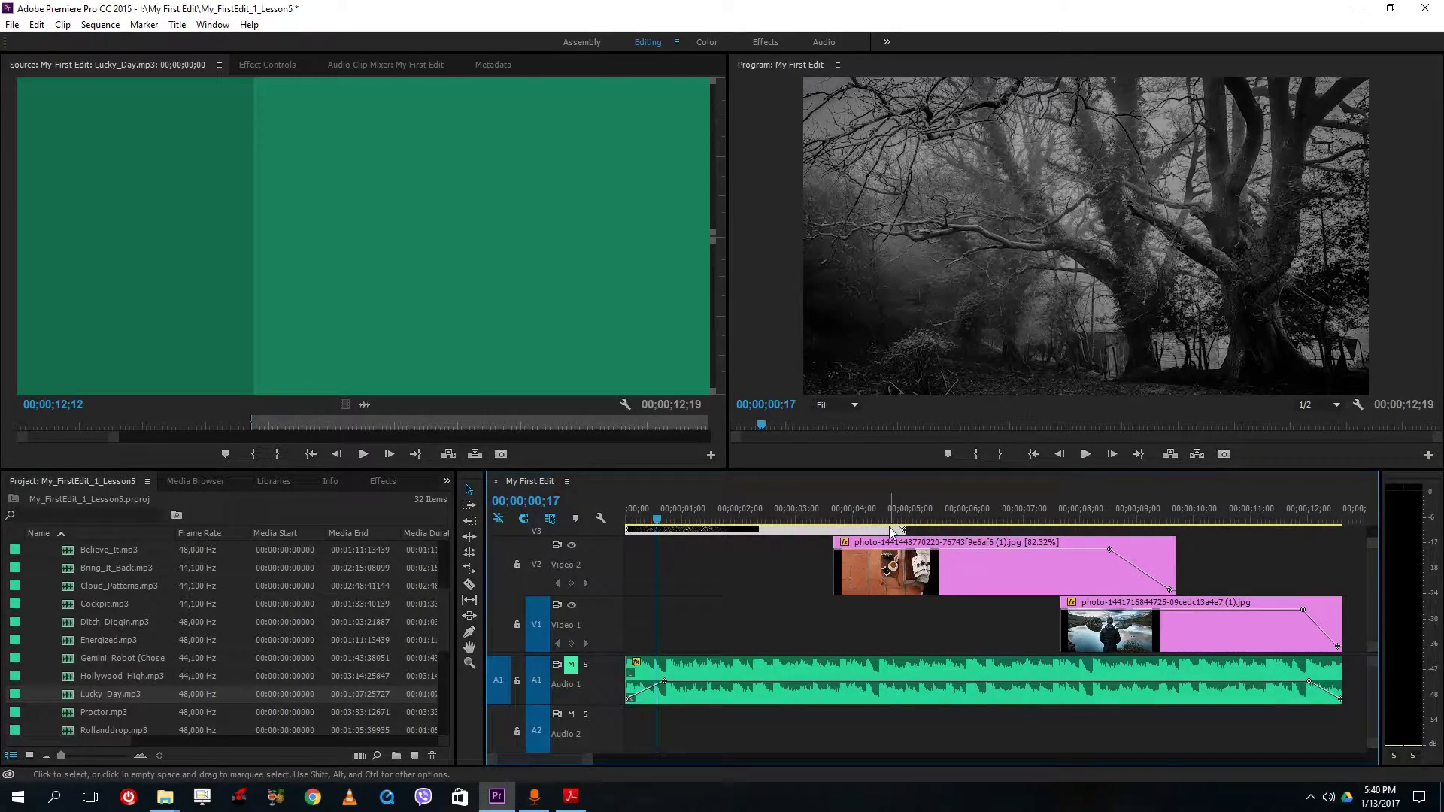
{"action": "right_click", "coordinate": [764, 531]}
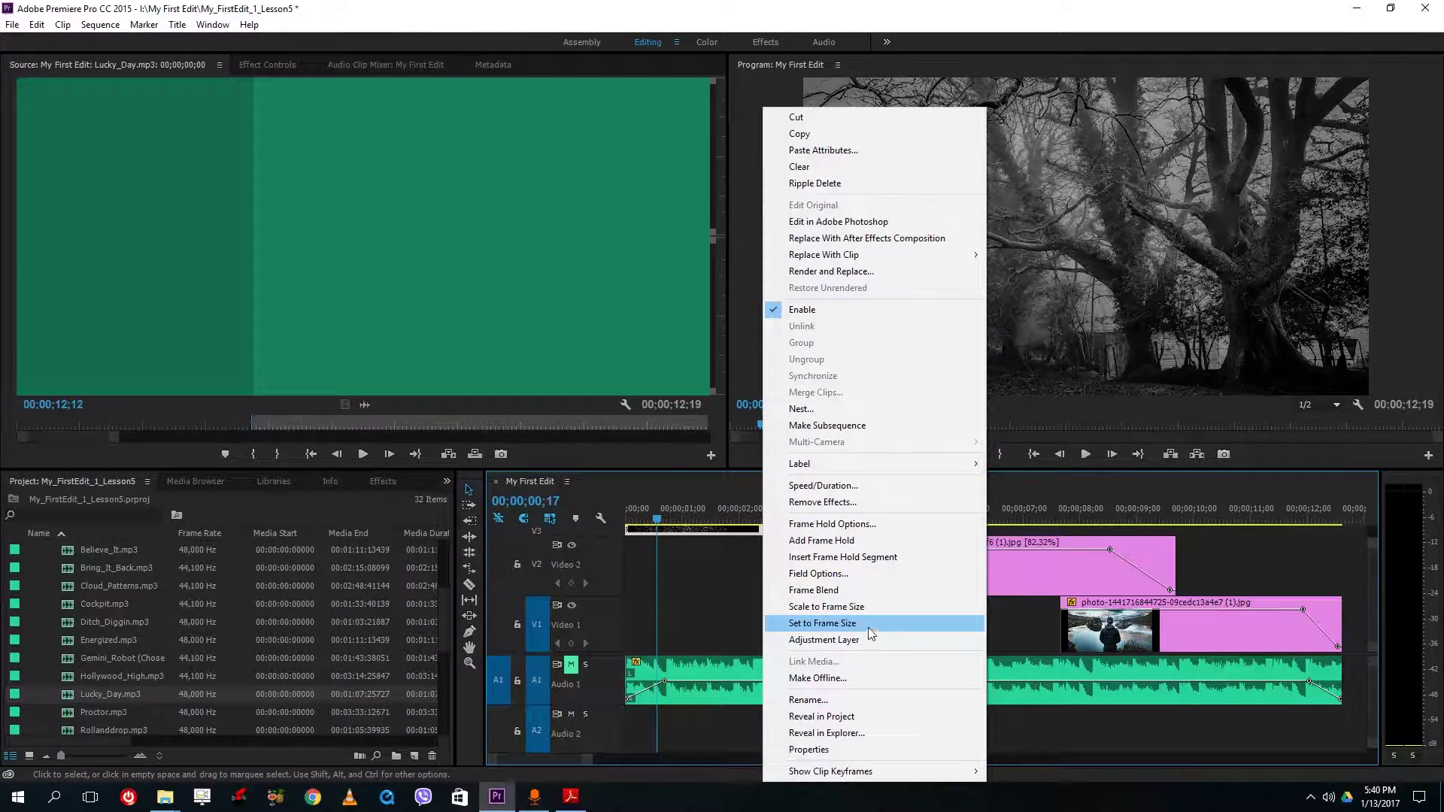
{"action": "left_click", "coordinate": [852, 491]}
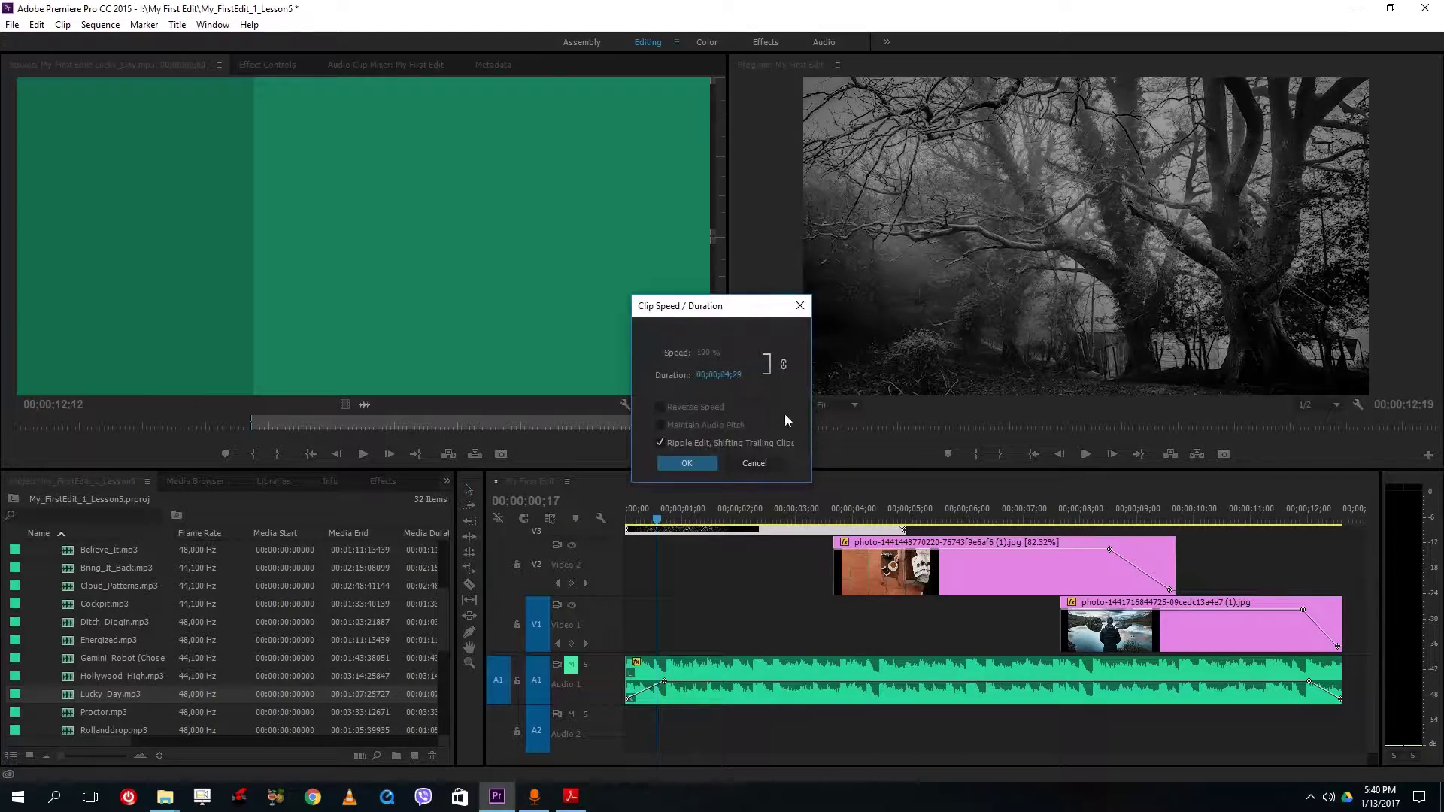
{"action": "left_click", "coordinate": [720, 375]}
{"action": "key", "text": "BackSpace"}
{"action": "key", "text": "BackSpace"}
{"action": "type", "text": "00"}
{"action": "left_click", "coordinate": [712, 375]}
{"action": "double_click", "coordinate": [736, 374]}
{"action": "left_click", "coordinate": [722, 443]}
{"action": "left_click", "coordinate": [695, 463]}
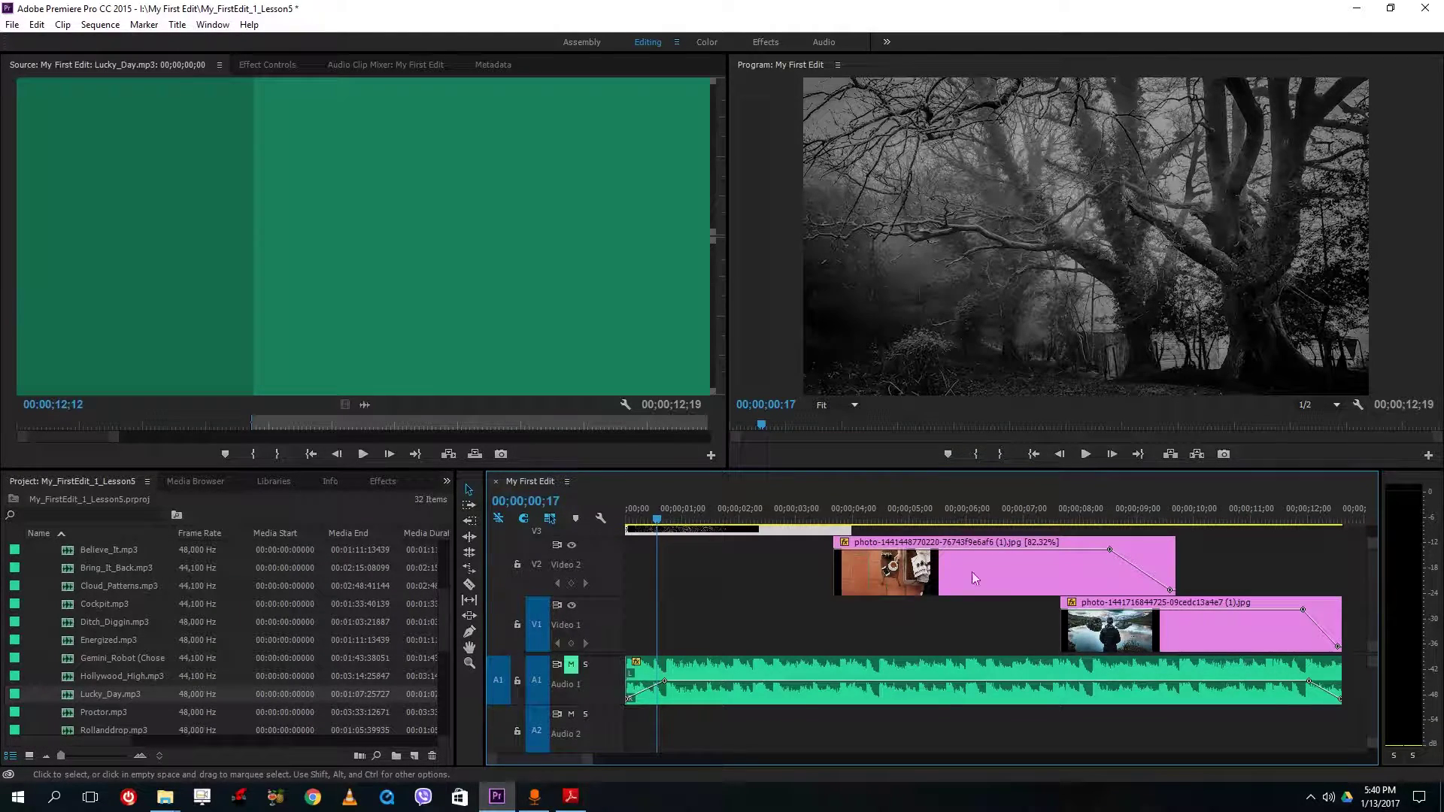
- Set the duration of the photo clips on Video 2 and Video 1 to 4 seconds together
{"action": "right_click", "coordinate": [1004, 541]}
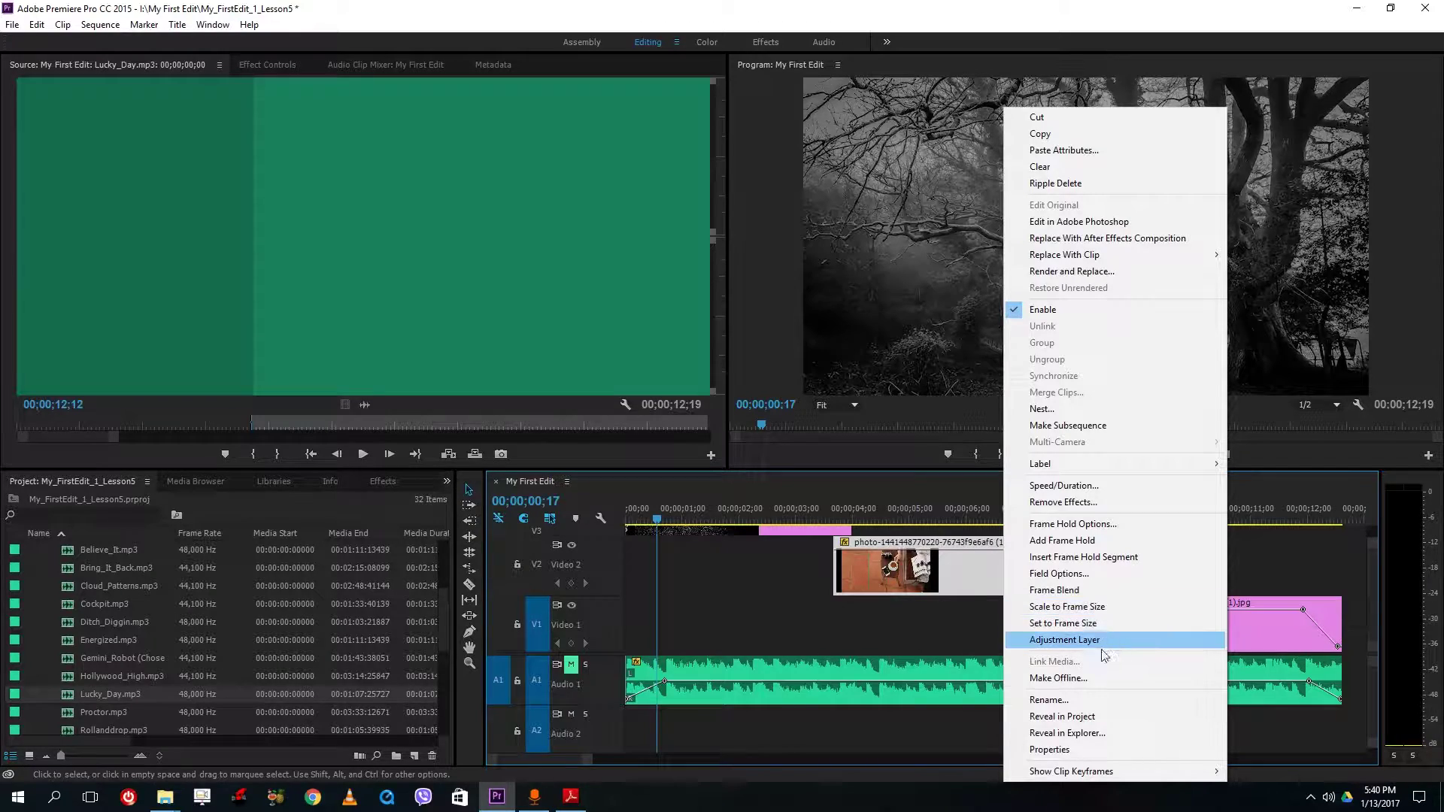
{"action": "left_click", "coordinate": [1268, 555]}
{"action": "left_click_drag", "start_coordinate": [1234, 582], "coordinate": [1192, 606]}
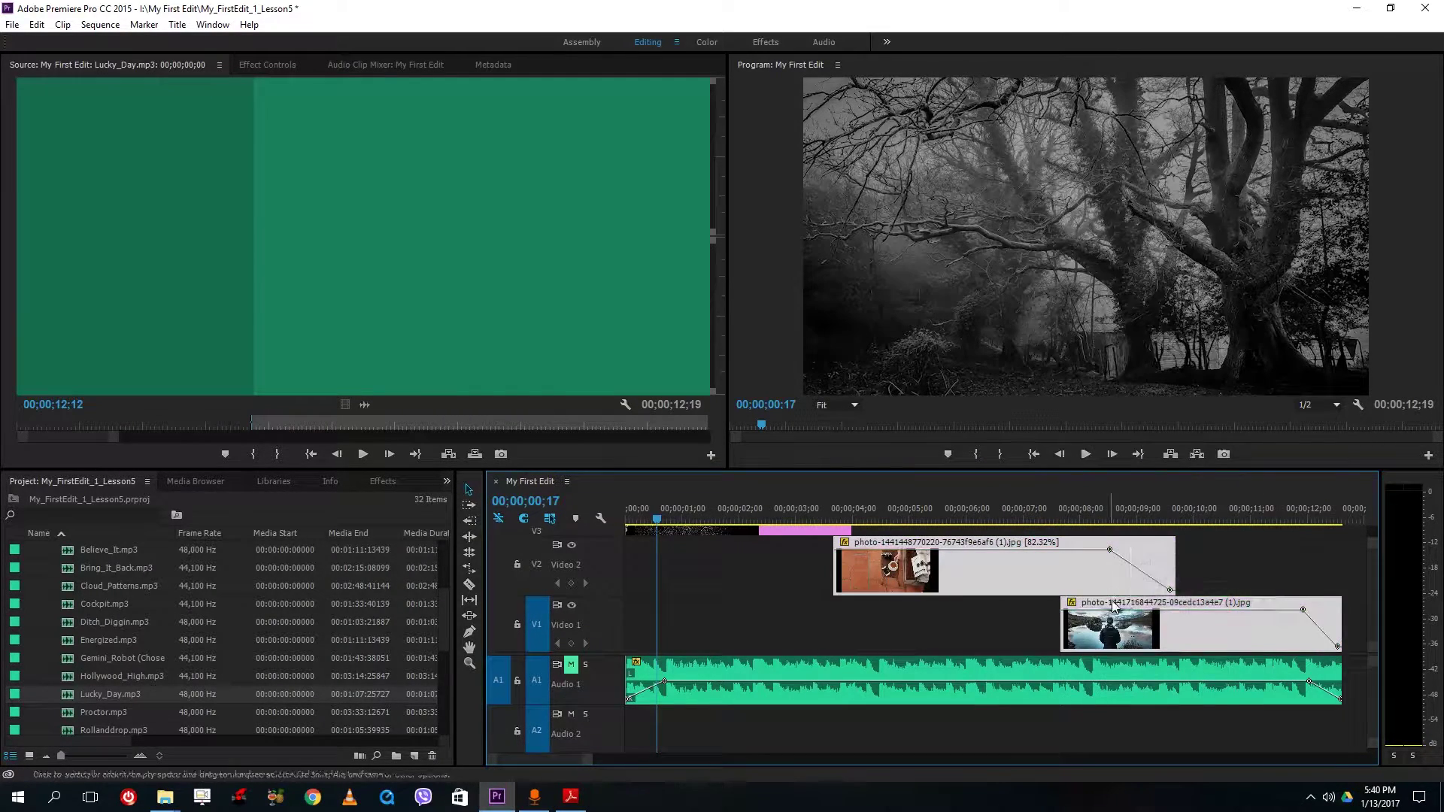
{"action": "right_click", "coordinate": [1116, 572]}
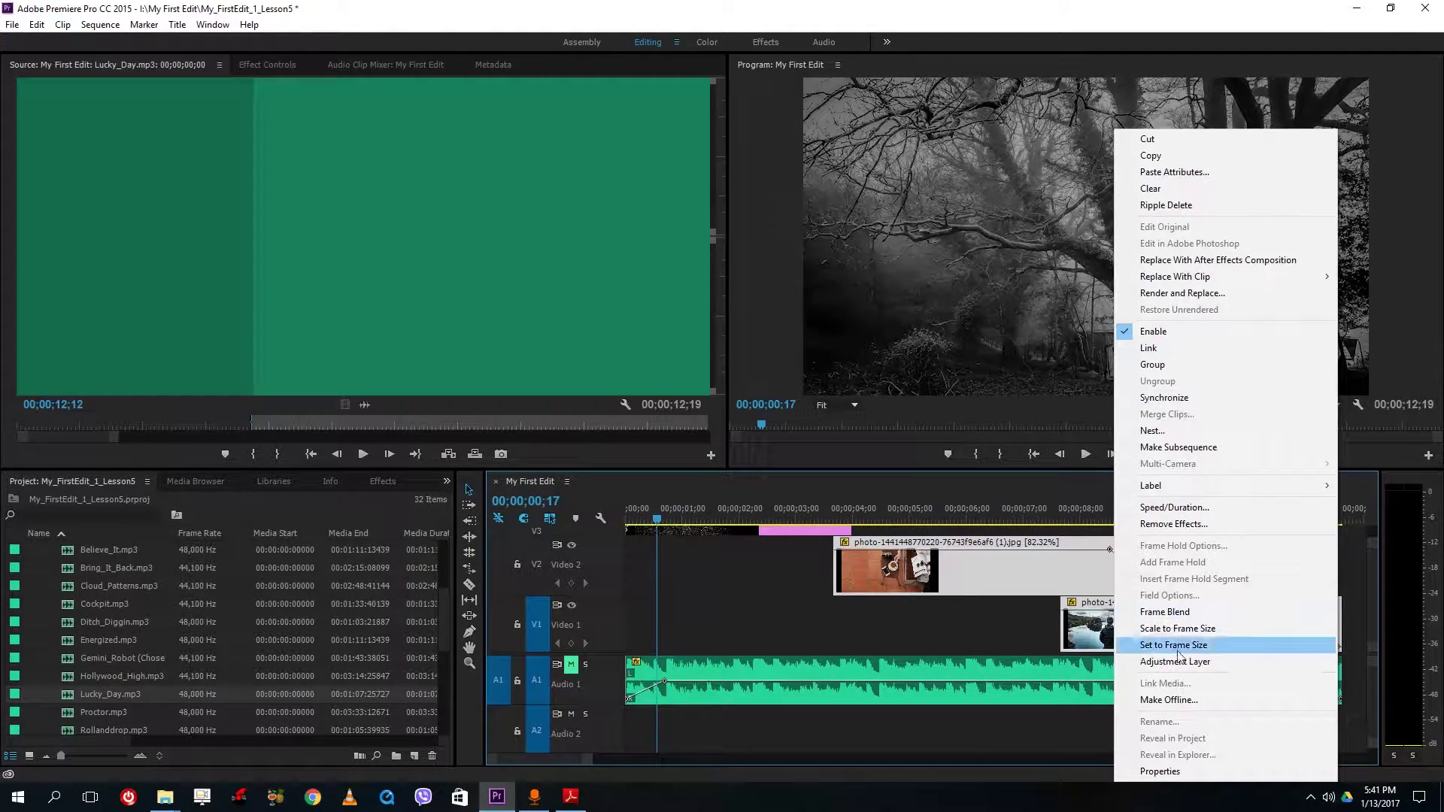
{"action": "left_click", "coordinate": [1196, 507]}
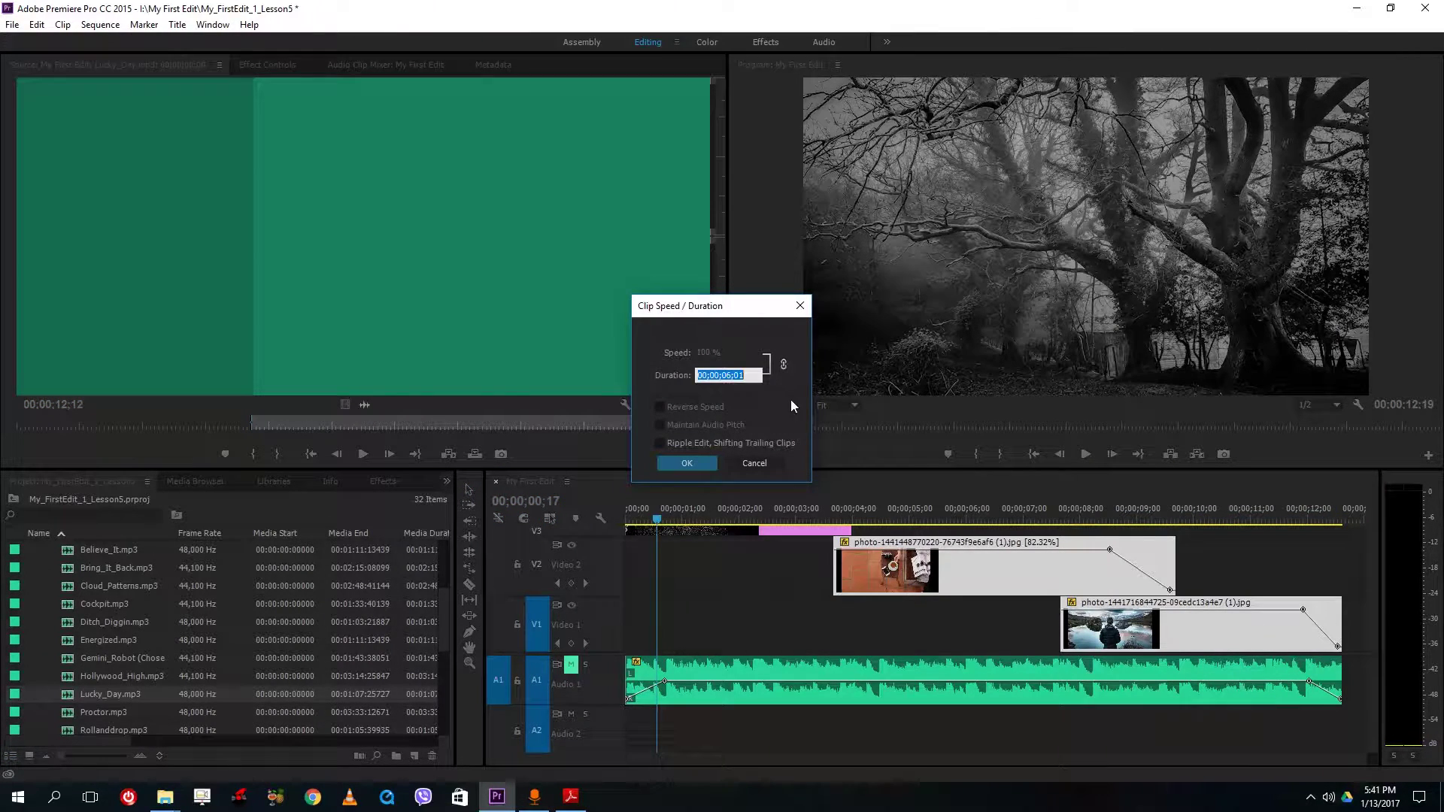
{"action": "left_click_drag", "start_coordinate": [725, 376], "coordinate": [732, 376]}
{"action": "type", "text": "4"}
{"action": "key", "text": "BackSpace"}
{"action": "left_click", "coordinate": [688, 463]}
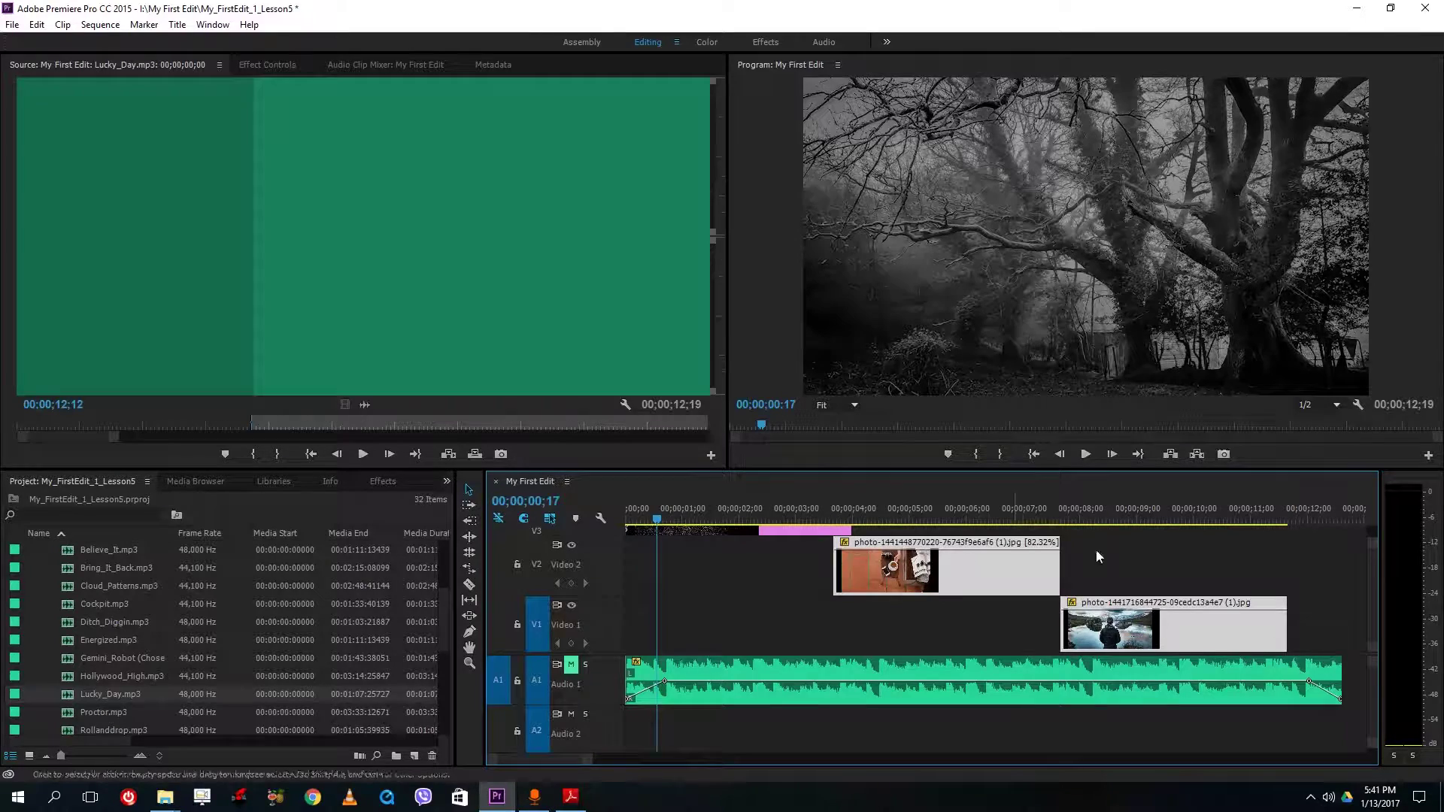
{"action": "left_click", "coordinate": [1219, 562]}
{"action": "key", "text": "minus"}
{"action": "key", "text": "equal"}
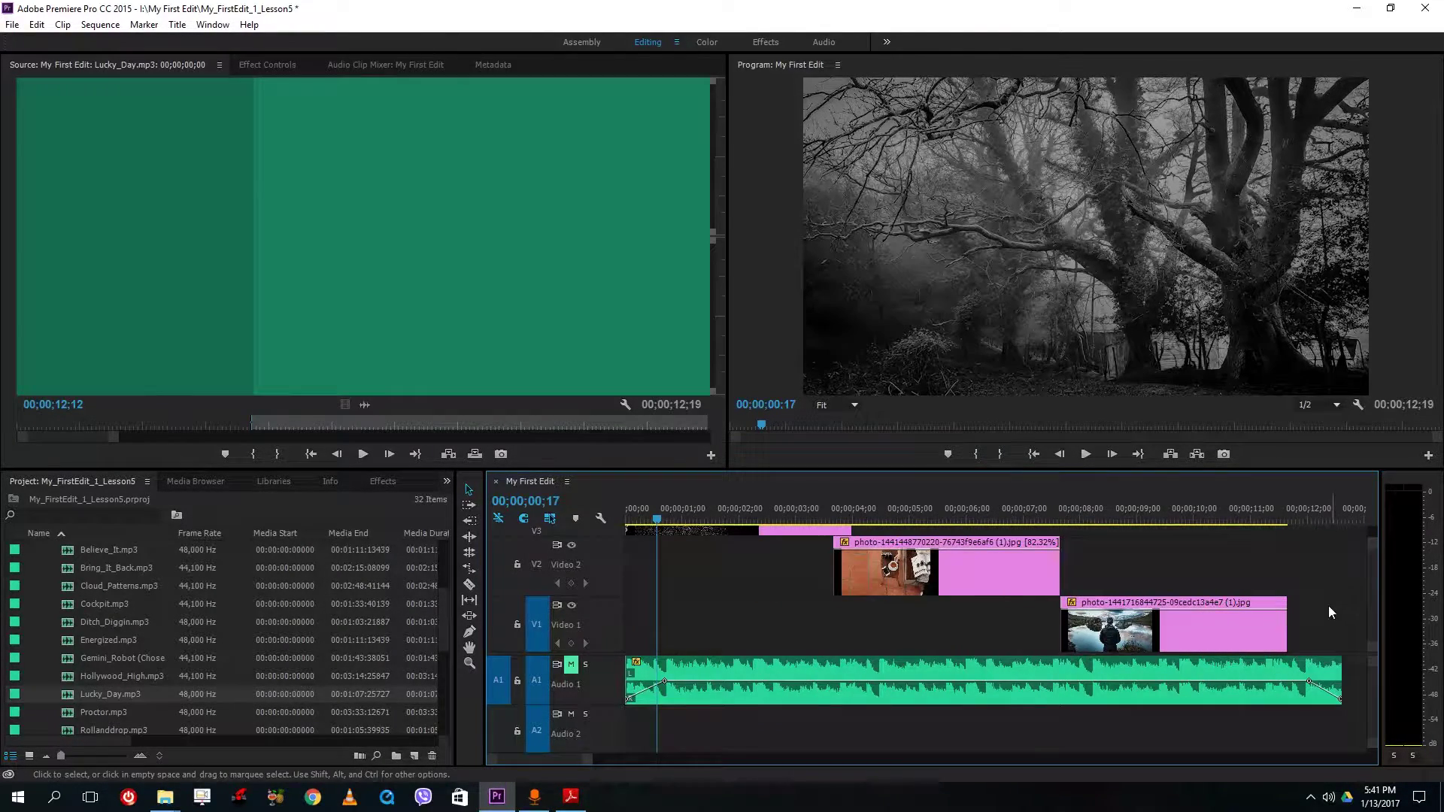
- Reduce the video track heights and delete all photo and music clips from the timeline
{"action": "double_click", "coordinate": [606, 569]}
{"action": "mouse_move", "coordinate": [604, 606]}
{"action": "left_mouse_down"}
{"action": "mouse_move", "coordinate": [612, 629]}
{"action": "mouse_move", "coordinate": [611, 599]}
{"action": "left_mouse_up"}
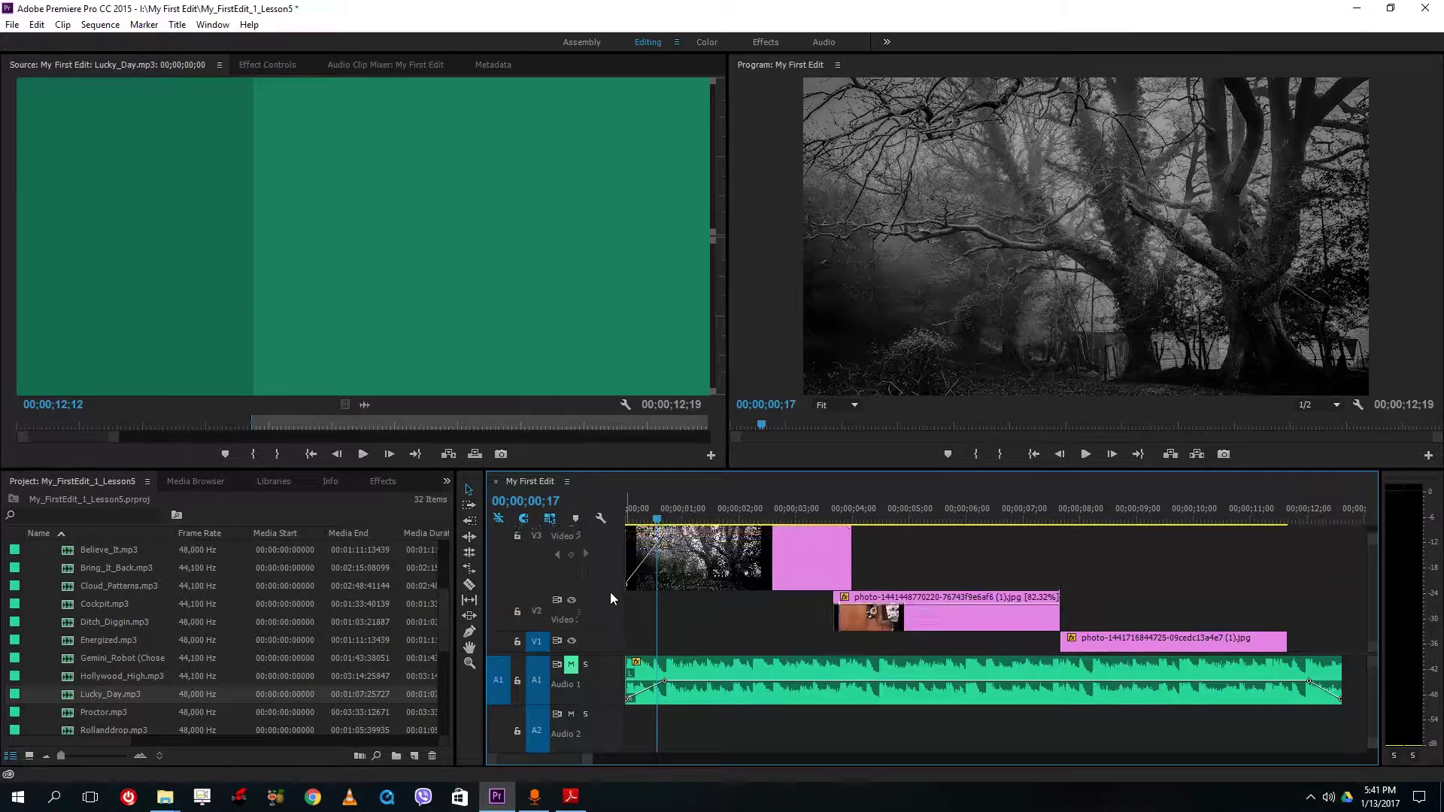
{"action": "left_click_drag", "start_coordinate": [602, 539], "coordinate": [602, 573]}
{"action": "left_click_drag", "start_coordinate": [1226, 580], "coordinate": [777, 692]}
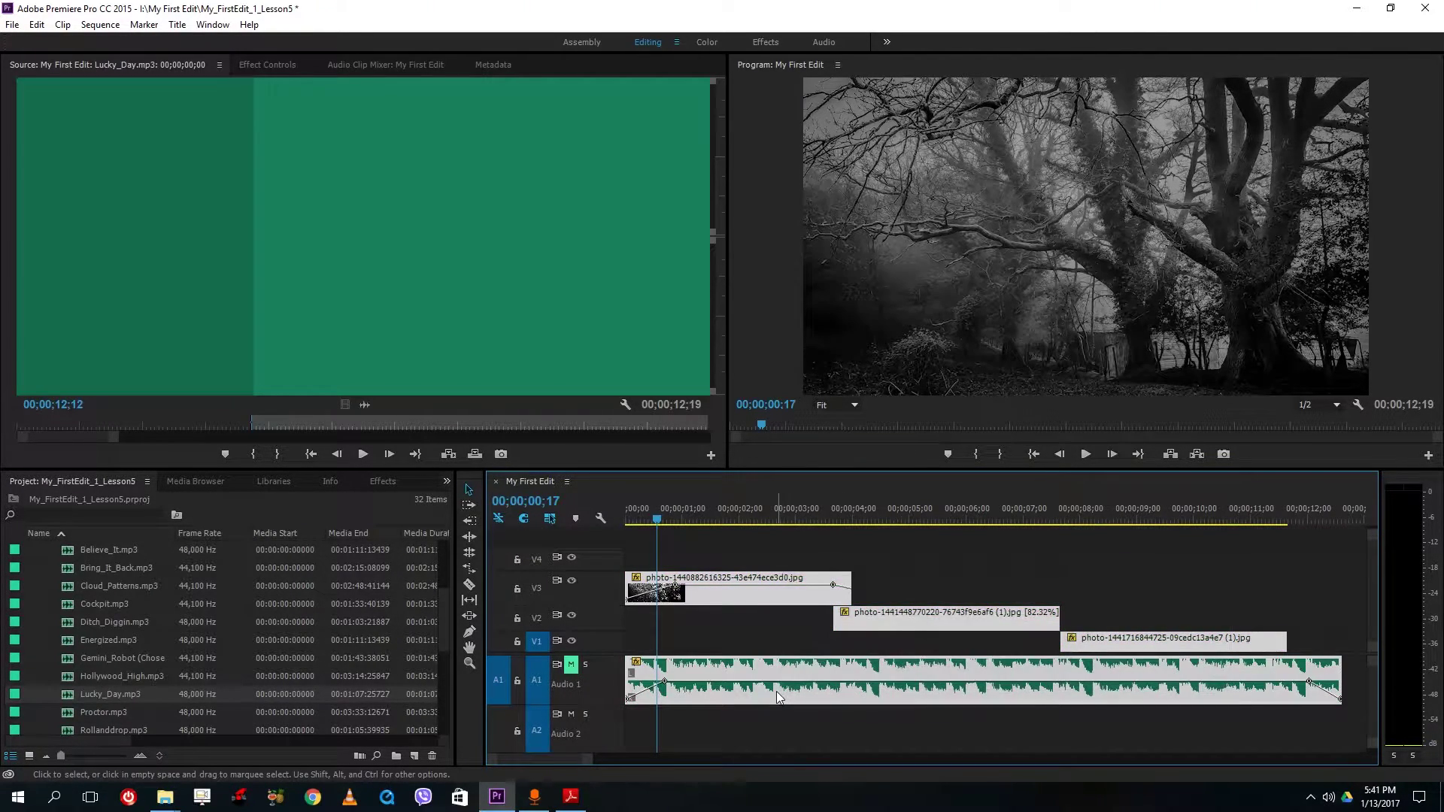
{"action": "key", "text": "Delete"}
- Collapse the Sound Track bin and show the contents of the Videos bin
{"action": "scroll", "coordinate": [143, 613], "scroll_direction": "up", "scroll_amount": 4}
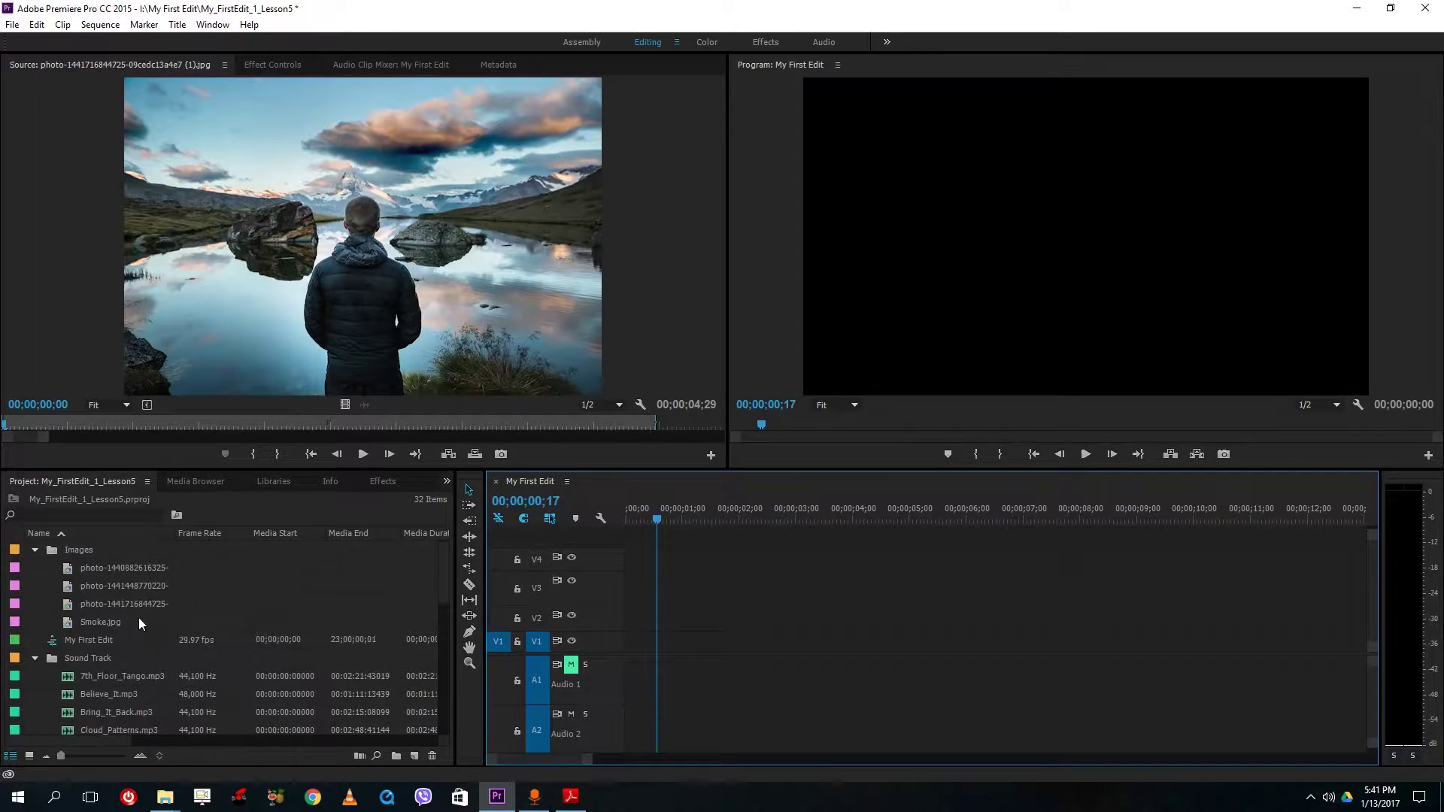
{"action": "left_click", "coordinate": [34, 658]}
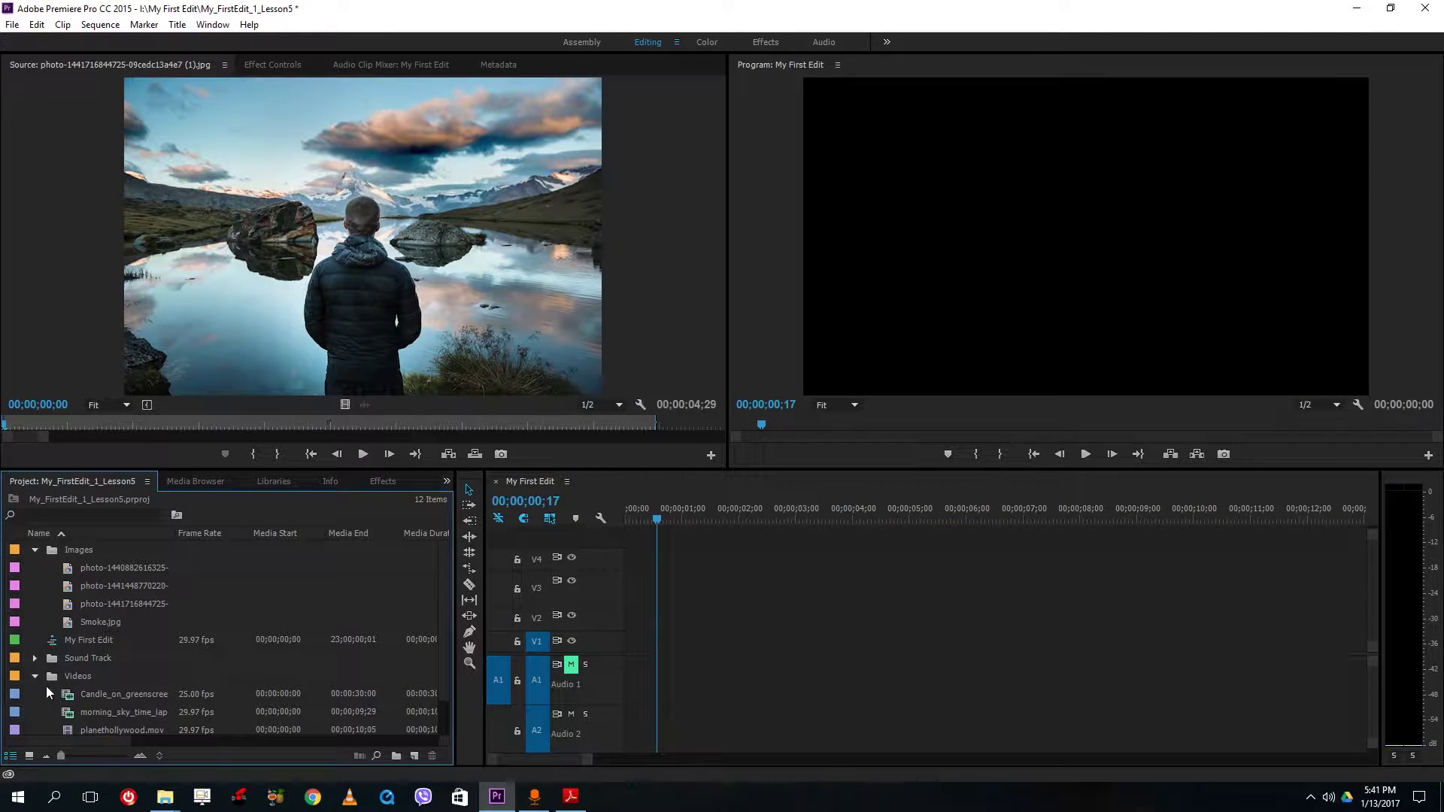
{"action": "left_click", "coordinate": [35, 676]}
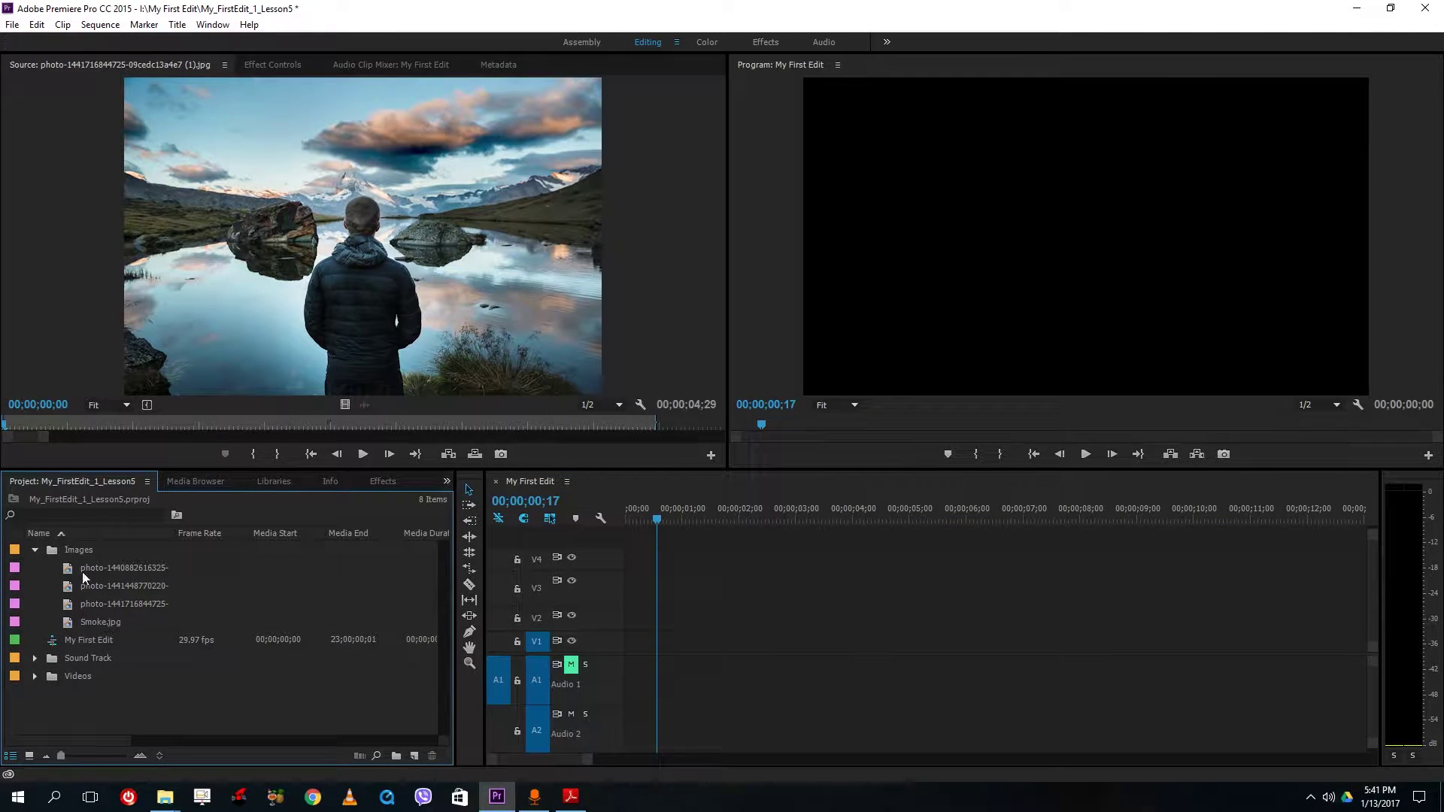
{"action": "left_click", "coordinate": [35, 676]}
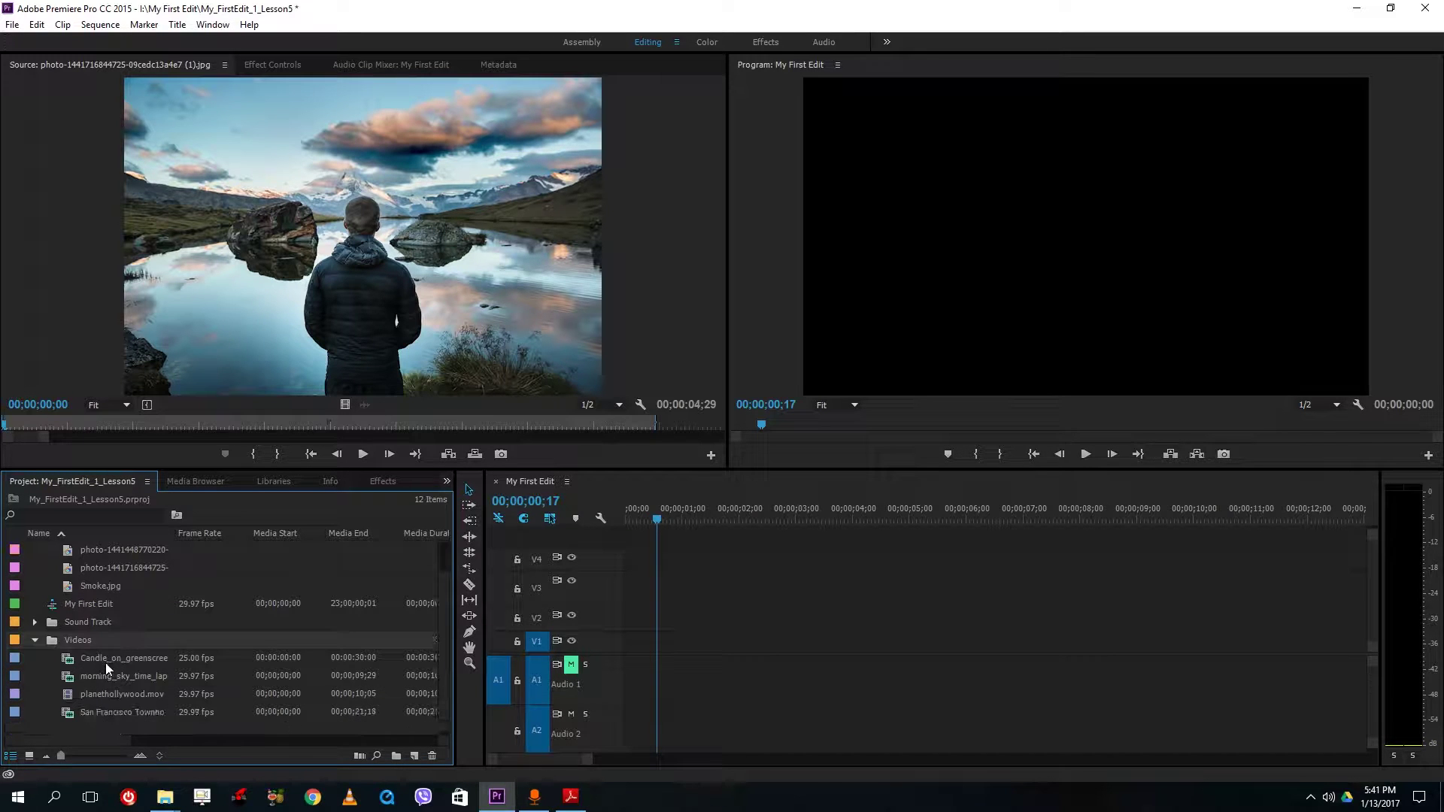
{"action": "left_click_drag", "start_coordinate": [73, 658], "coordinate": [632, 658]}
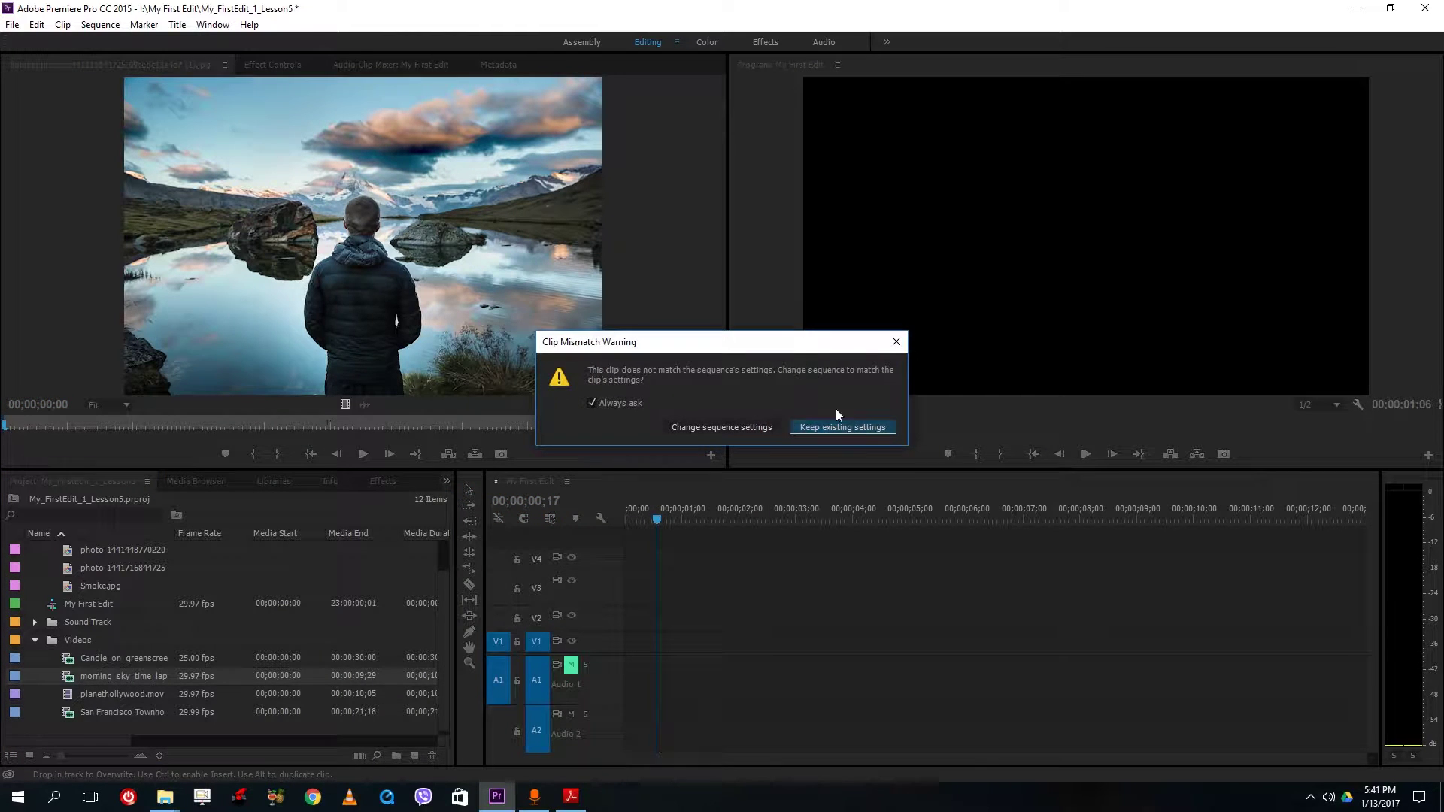
{"action": "left_click", "coordinate": [902, 348]}
{"action": "left_click", "coordinate": [659, 681]}
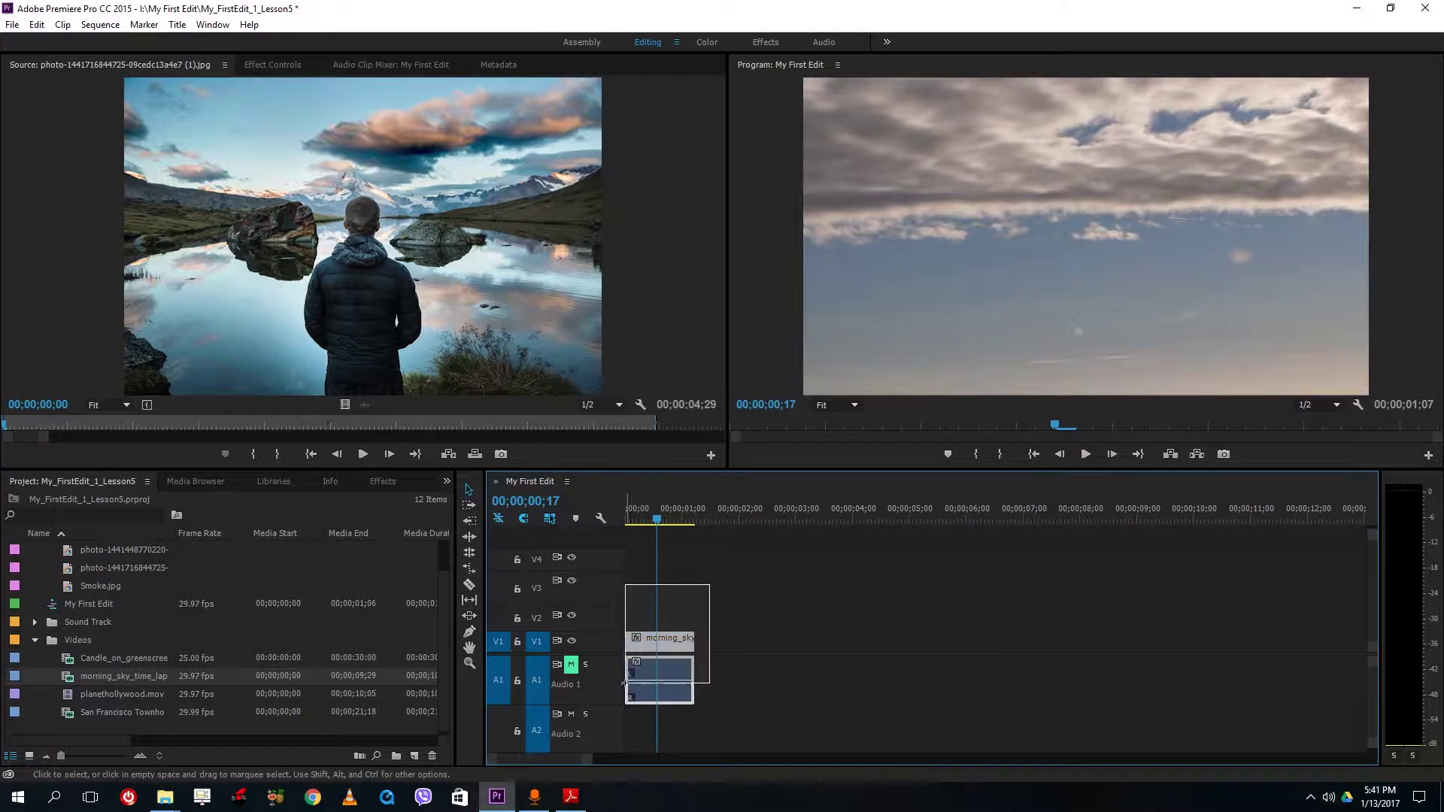
{"action": "key", "text": "Delete"}
- Place the San Francisco Townhouses video at the start of Video 1, keep the existing sequence settings, and return the playhead near the start
{"action": "left_click", "coordinate": [146, 697]}
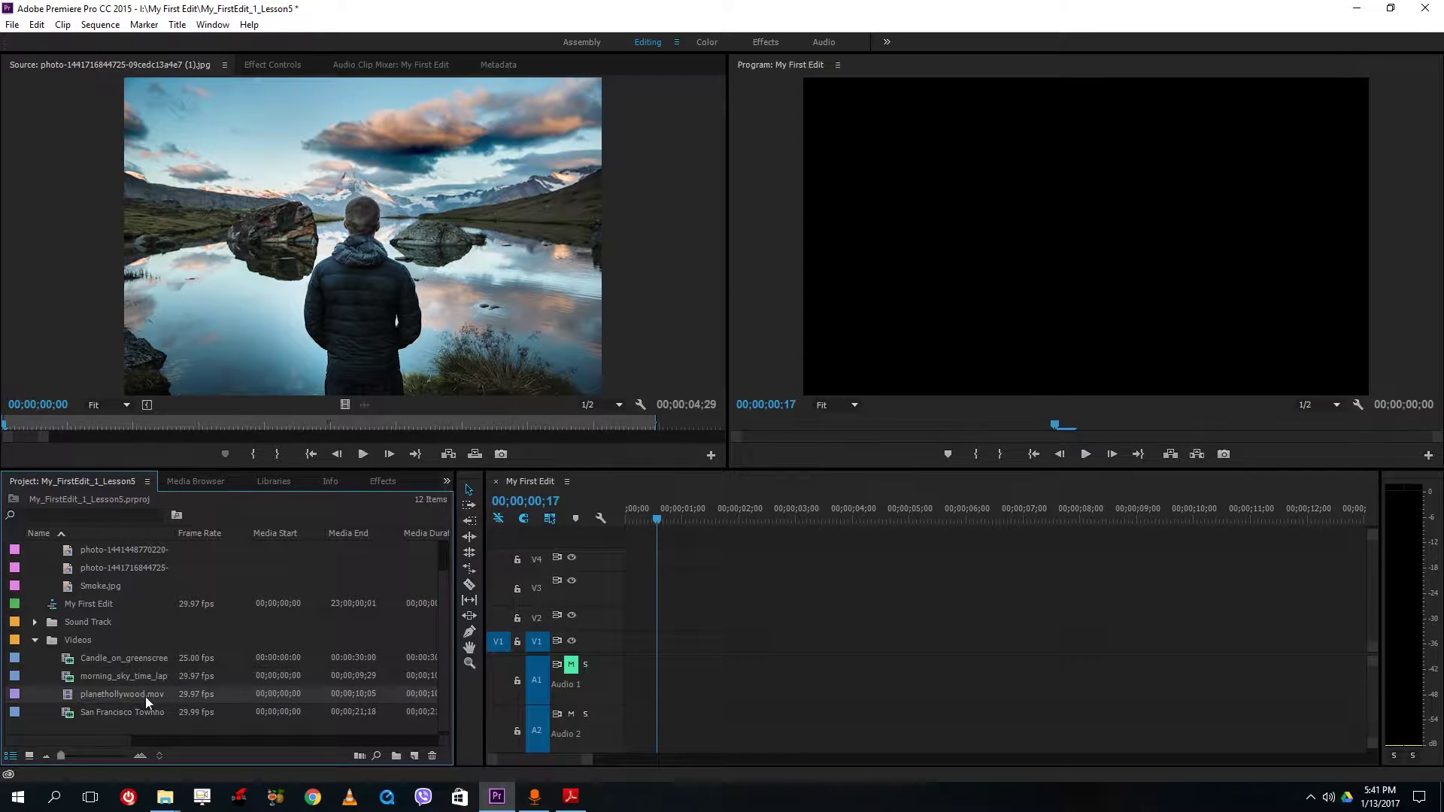
{"action": "left_click_drag", "start_coordinate": [96, 710], "coordinate": [621, 656]}
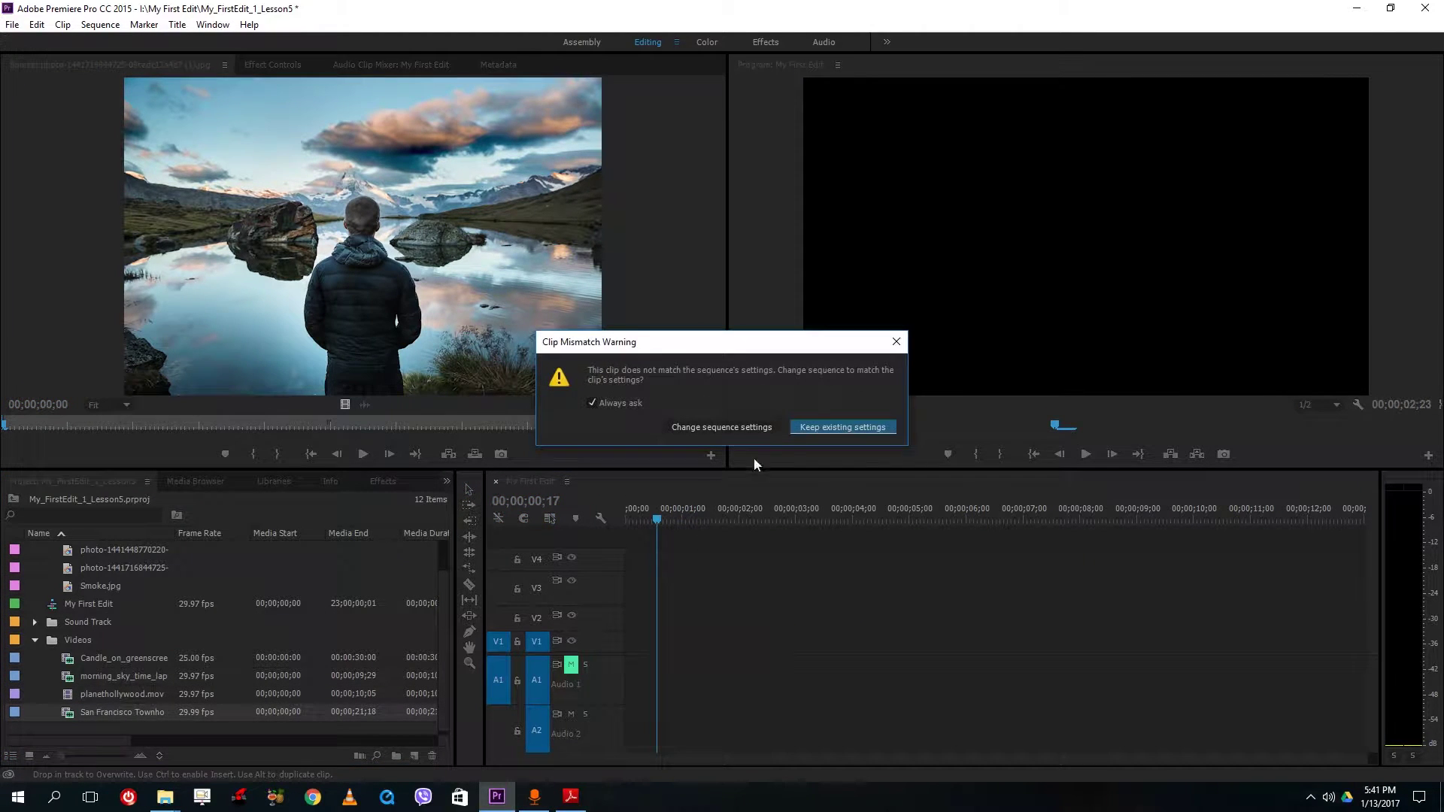
{"action": "left_click", "coordinate": [823, 427]}
{"action": "left_click", "coordinate": [723, 515]}
{"action": "left_click", "coordinate": [629, 517]}
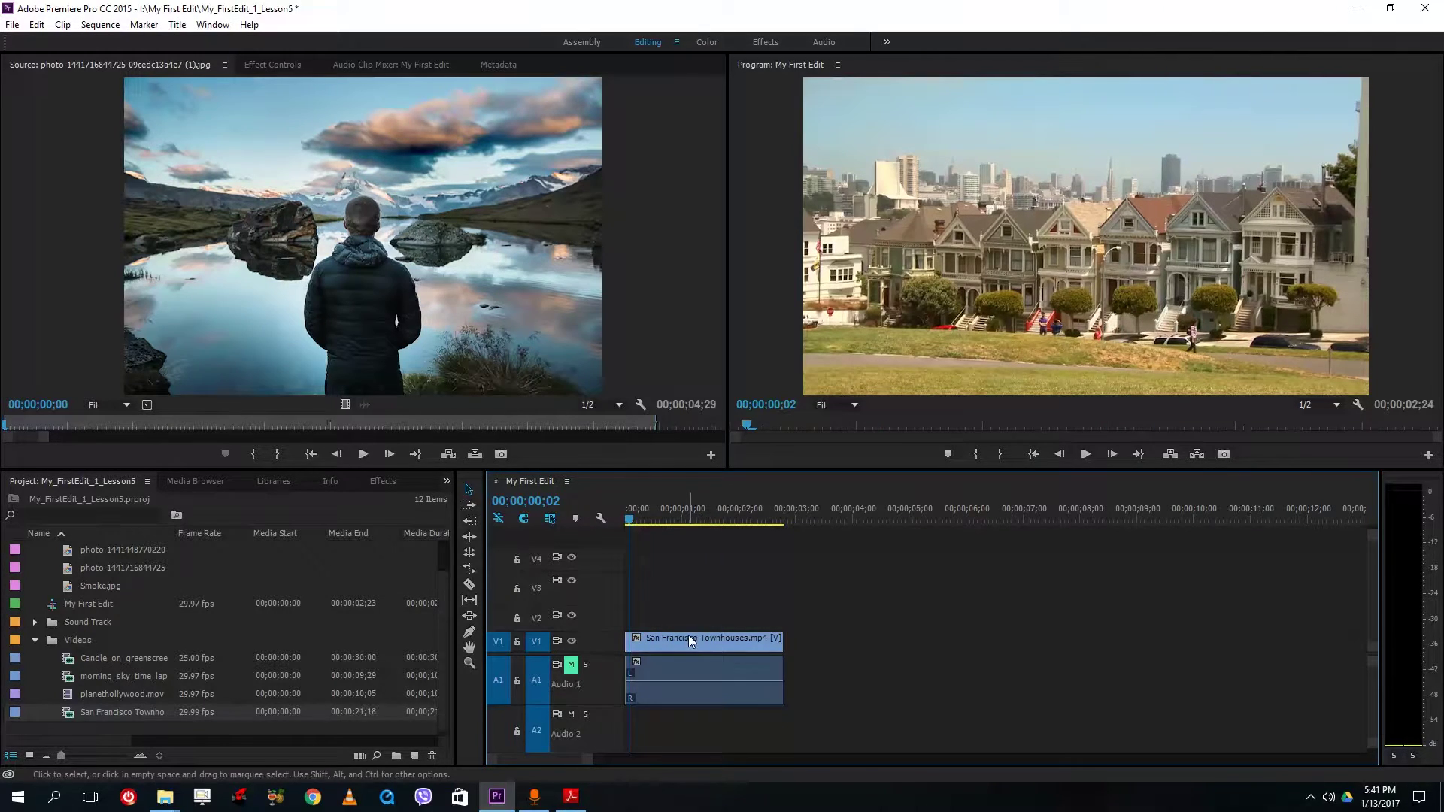
- Open the San Francisco Townhouses clip in the Source Monitor, shift its in/out range to the beginning of the footage, and play the sequence
{"action": "left_click", "coordinate": [665, 638]}
{"action": "double_click", "coordinate": [666, 638]}
{"action": "left_click_drag", "start_coordinate": [316, 437], "coordinate": [722, 437]}
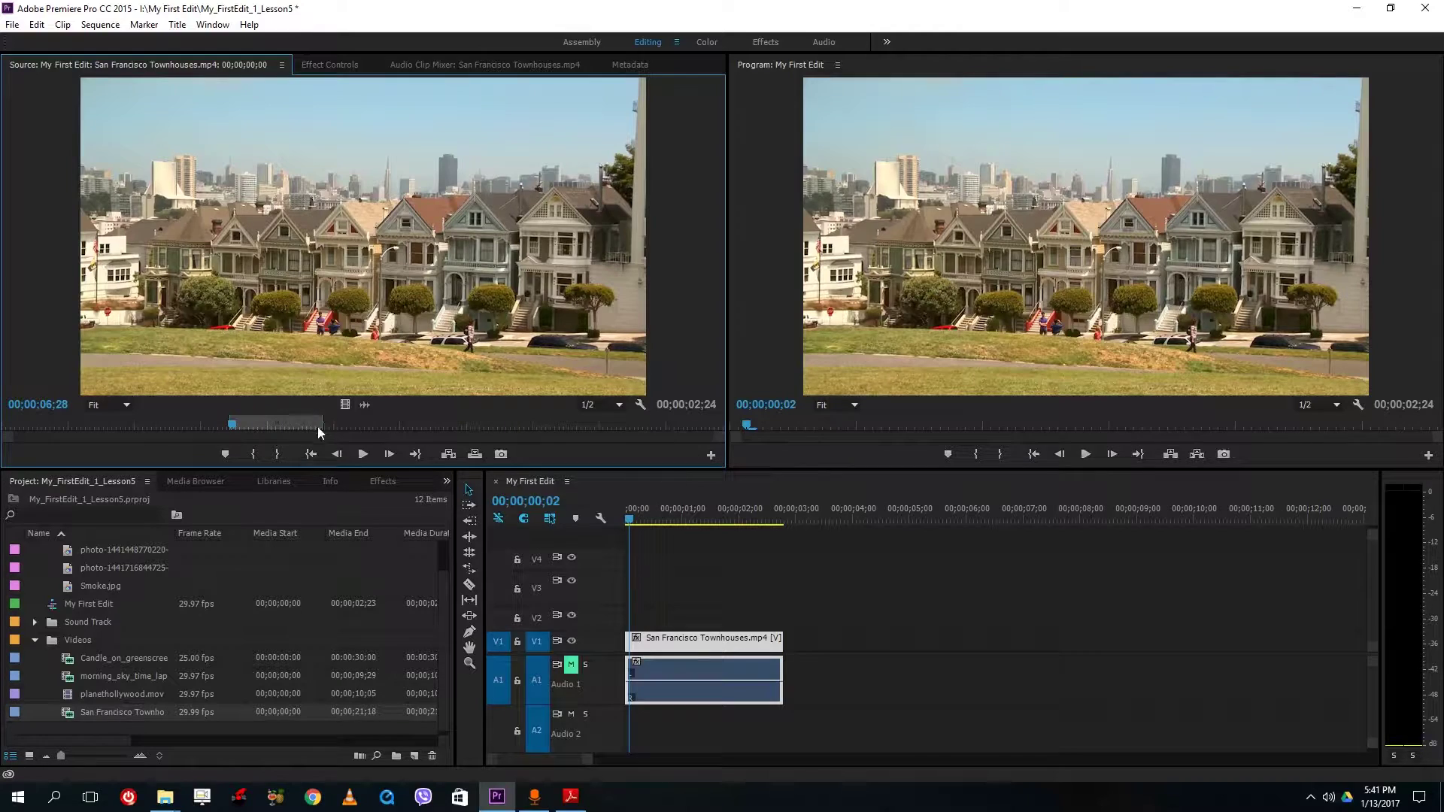
{"action": "left_click_drag", "start_coordinate": [278, 422], "coordinate": [46, 422]}
{"action": "left_click", "coordinate": [615, 679]}
{"action": "key", "text": "space"}
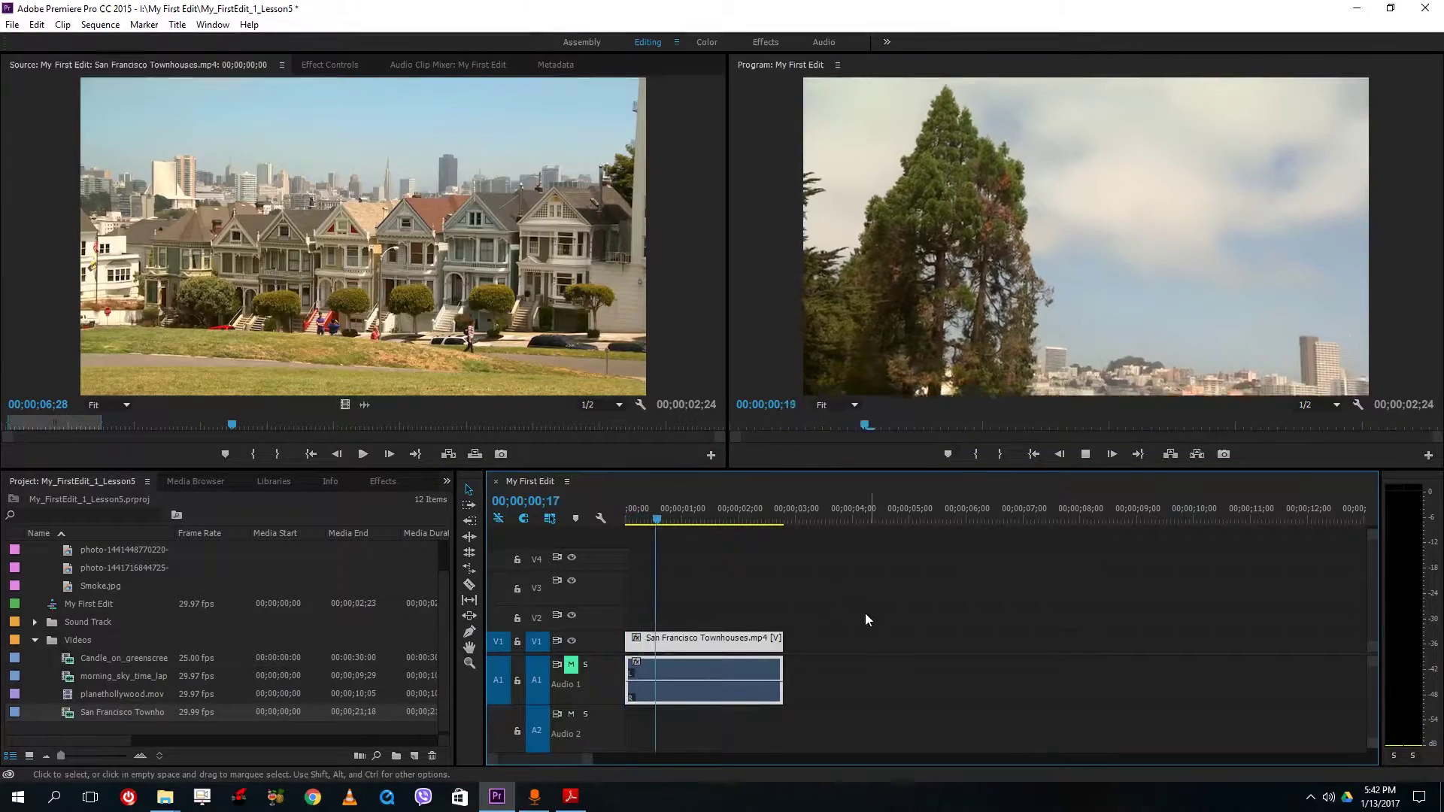
- Trim about one second off the San Francisco Townhouses clip's beginning, keep it at the sequence start, and play it back
{"action": "mouse_move", "coordinate": [627, 641]}
{"action": "left_mouse_down"}
{"action": "mouse_move", "coordinate": [682, 649]}
{"action": "mouse_move", "coordinate": [628, 641]}
{"action": "left_mouse_up"}
{"action": "key", "text": "Home"}
{"action": "key", "text": "space"}
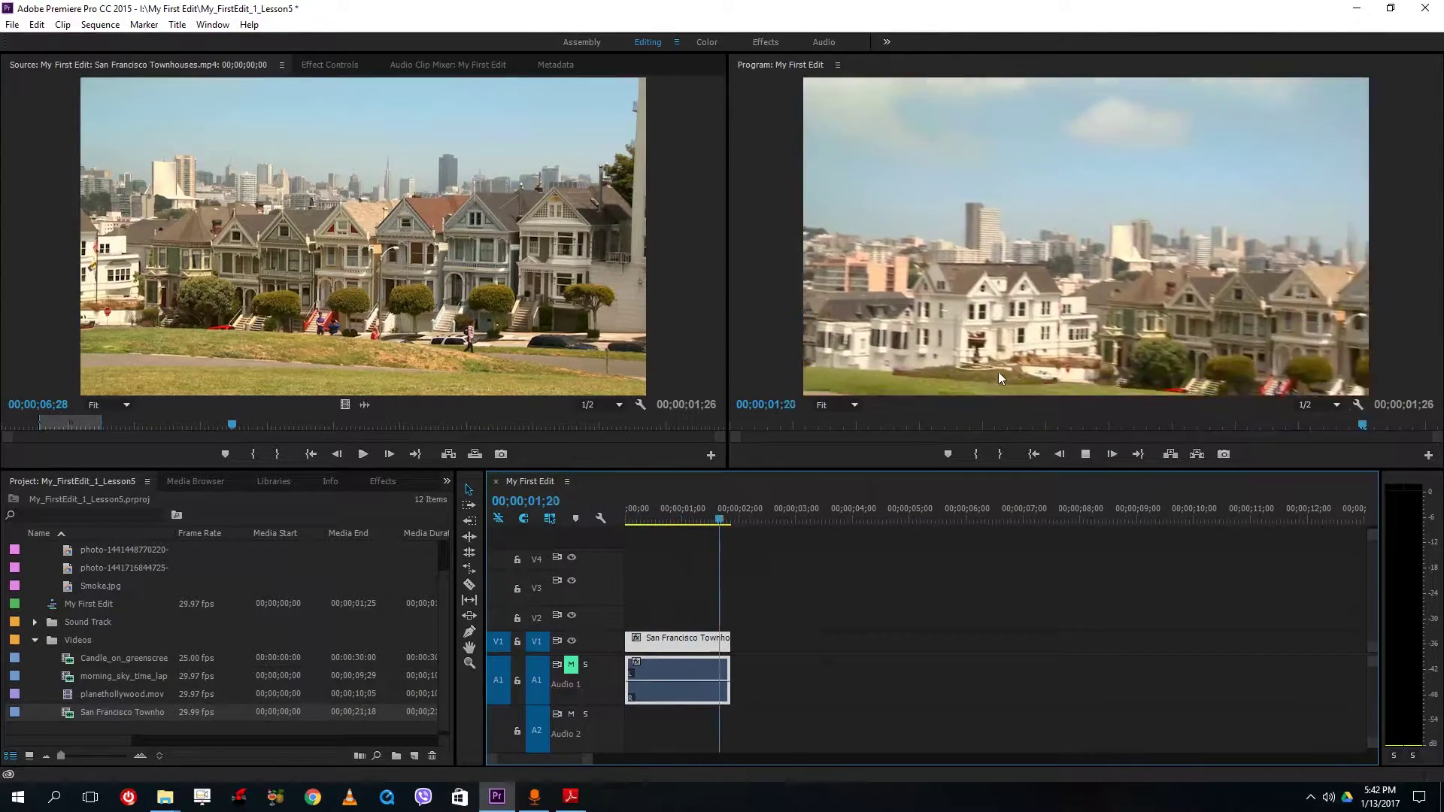
{"action": "key", "text": "space"}
{"action": "key", "text": "space"}
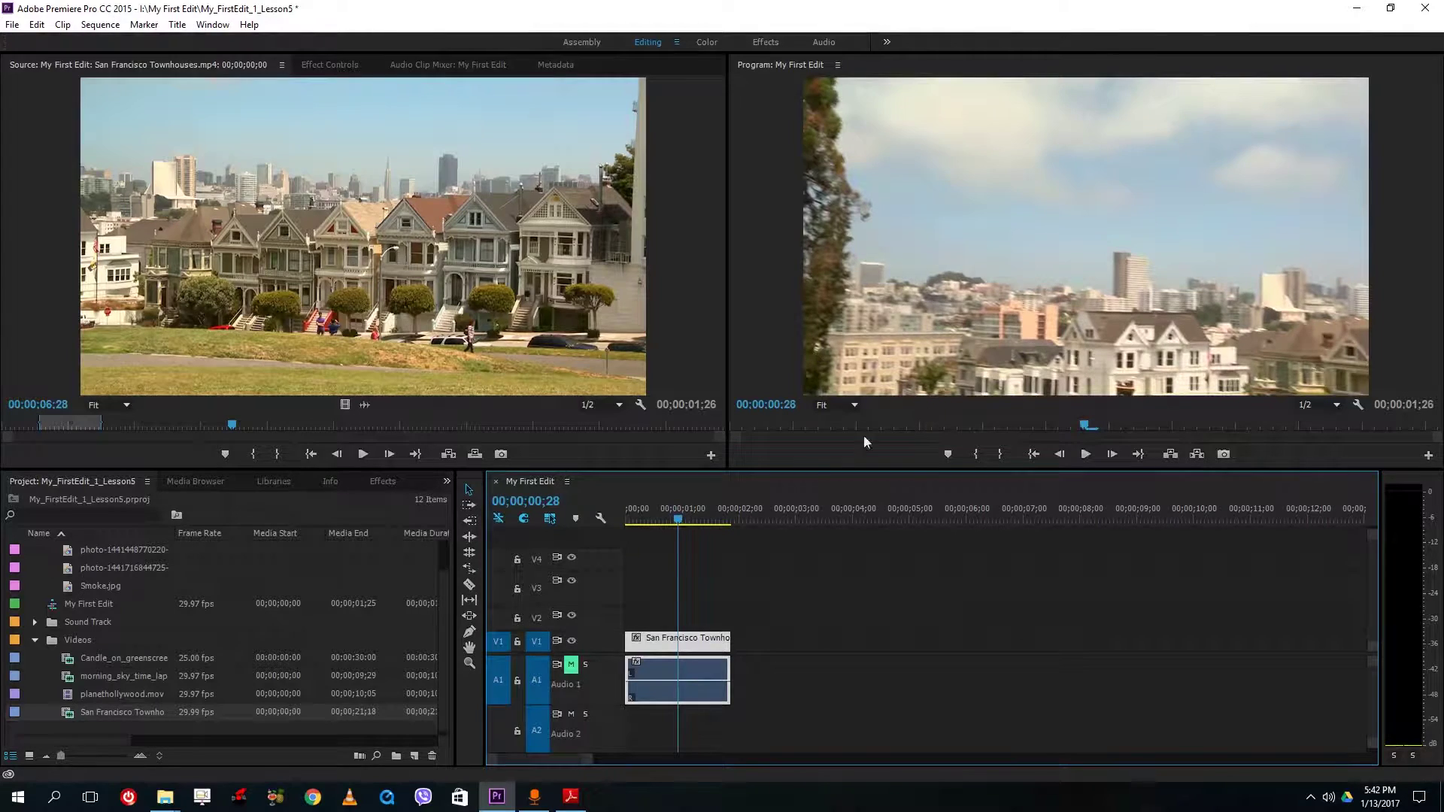
- Rate-stretch the end of the San Francisco Townhouses clip out to about 5 seconds and play it back from the start
{"action": "left_click", "coordinate": [466, 572]}
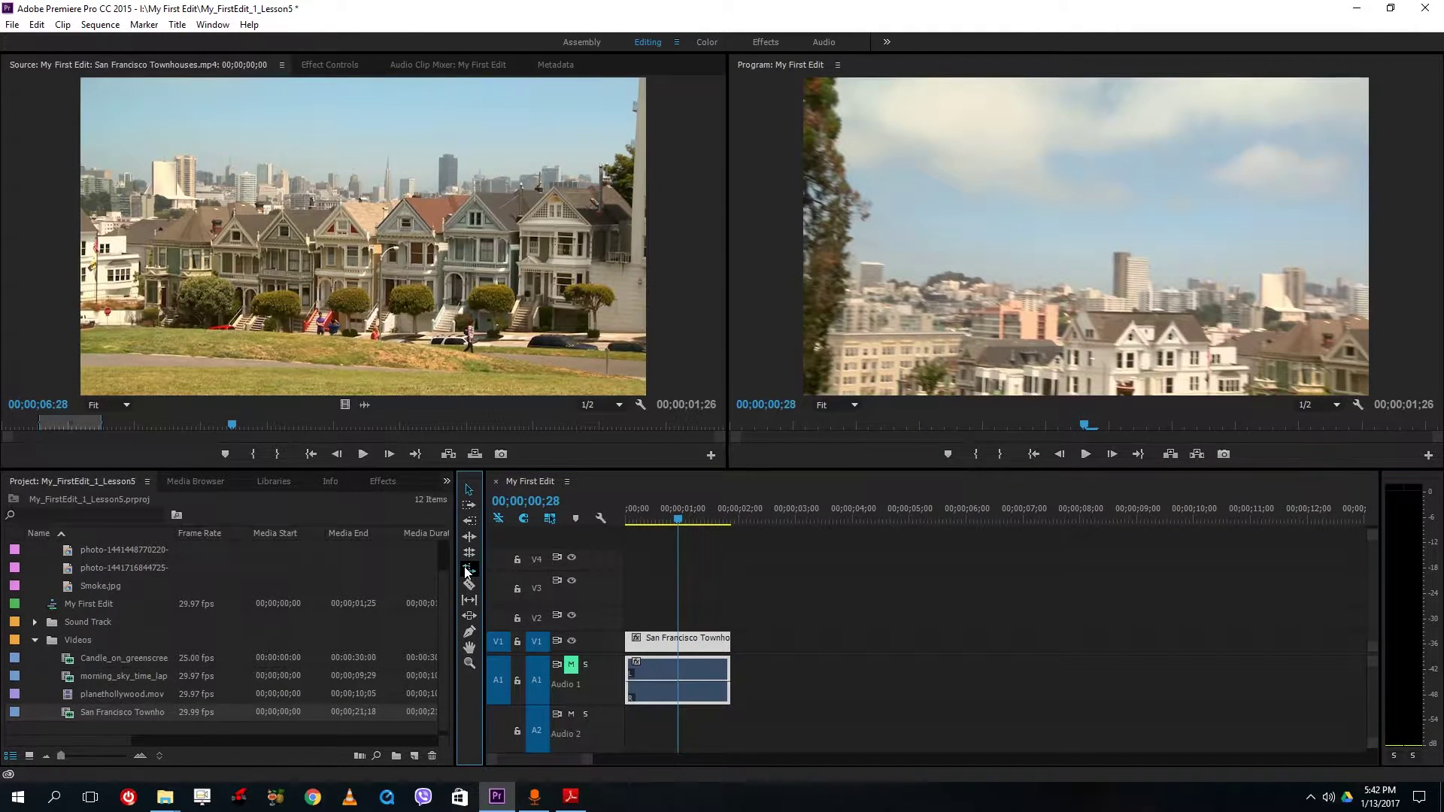
{"action": "left_click_drag", "start_coordinate": [729, 645], "coordinate": [908, 651]}
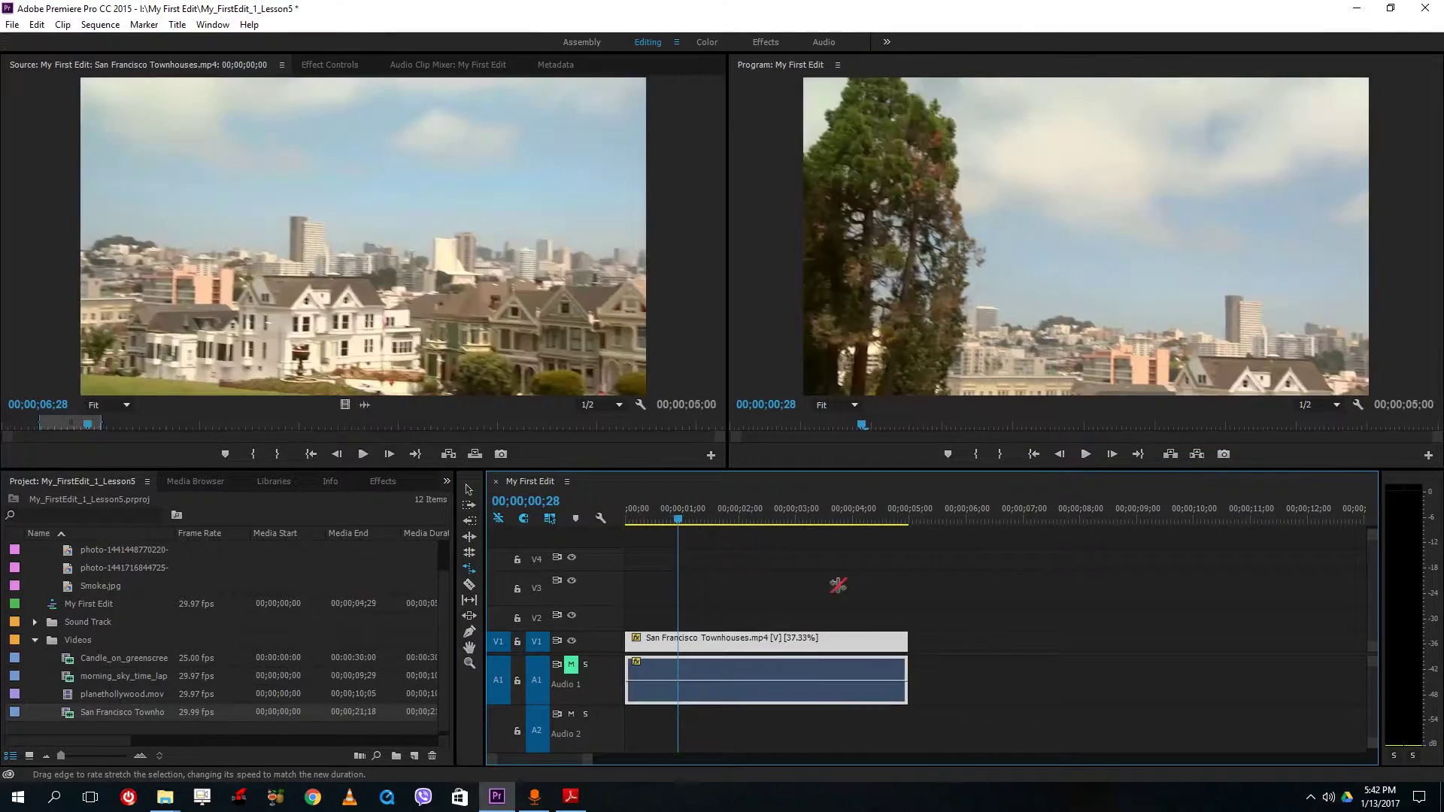
{"action": "key", "text": "Home"}
{"action": "key", "text": "space"}
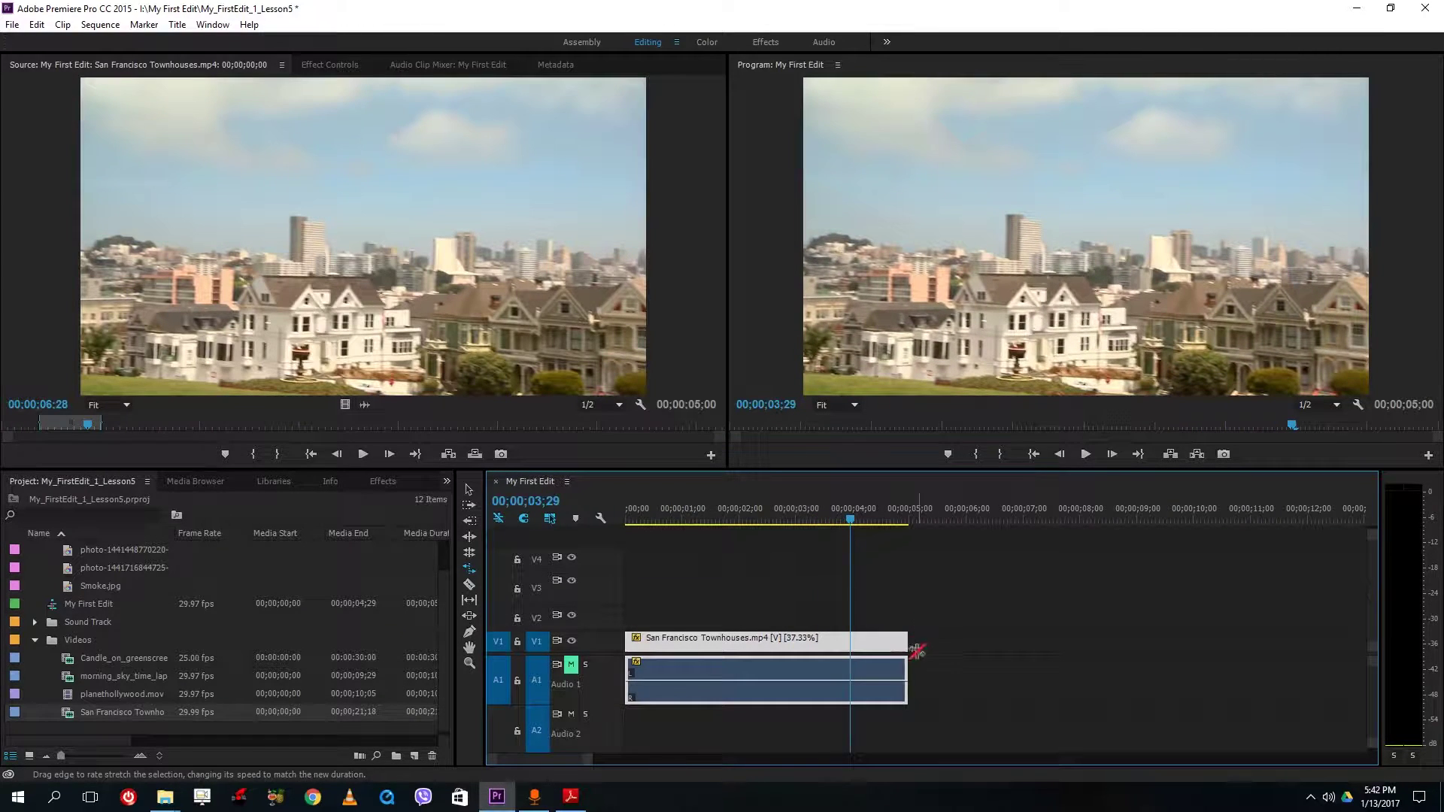
{"action": "key", "text": "Home"}
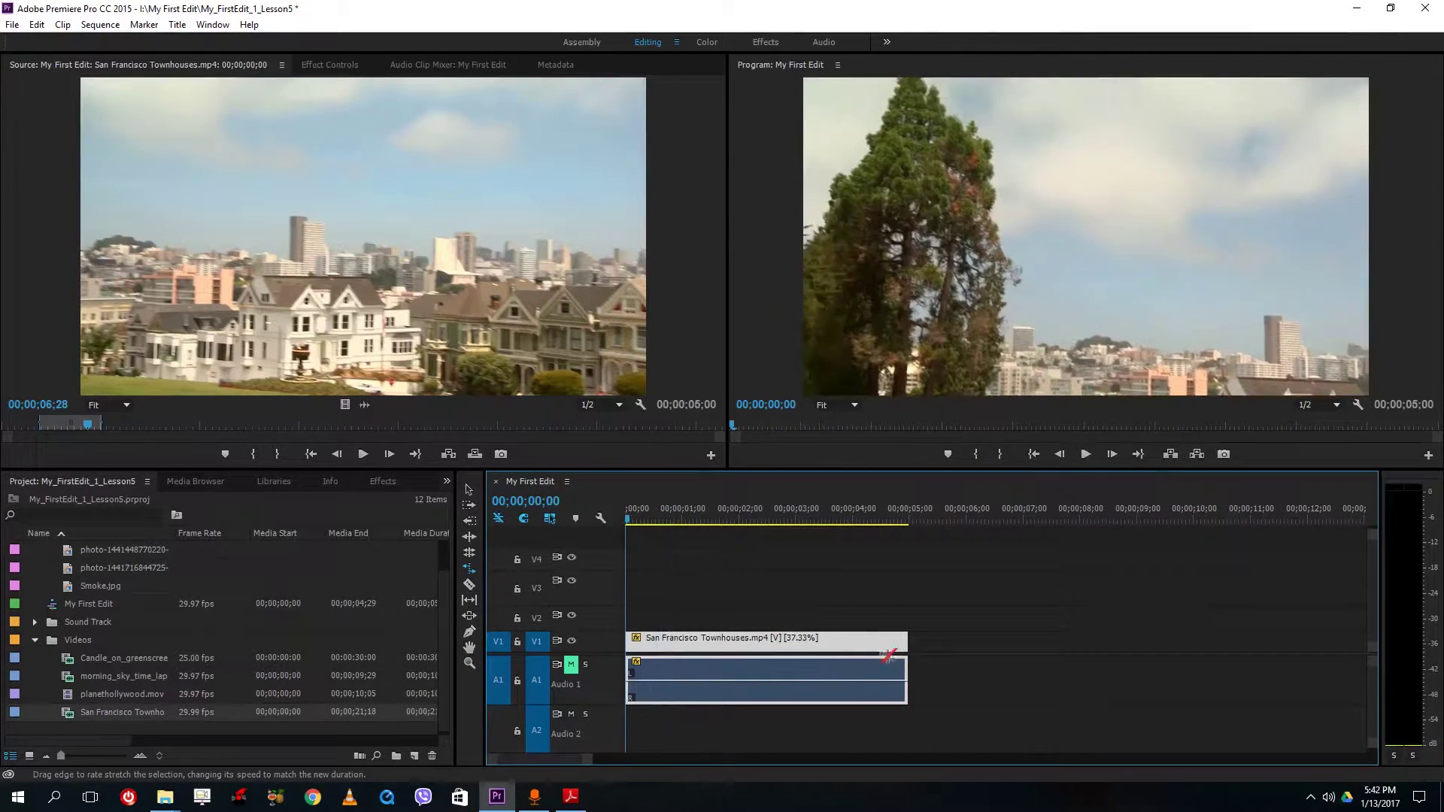
{"action": "key", "text": "space"}
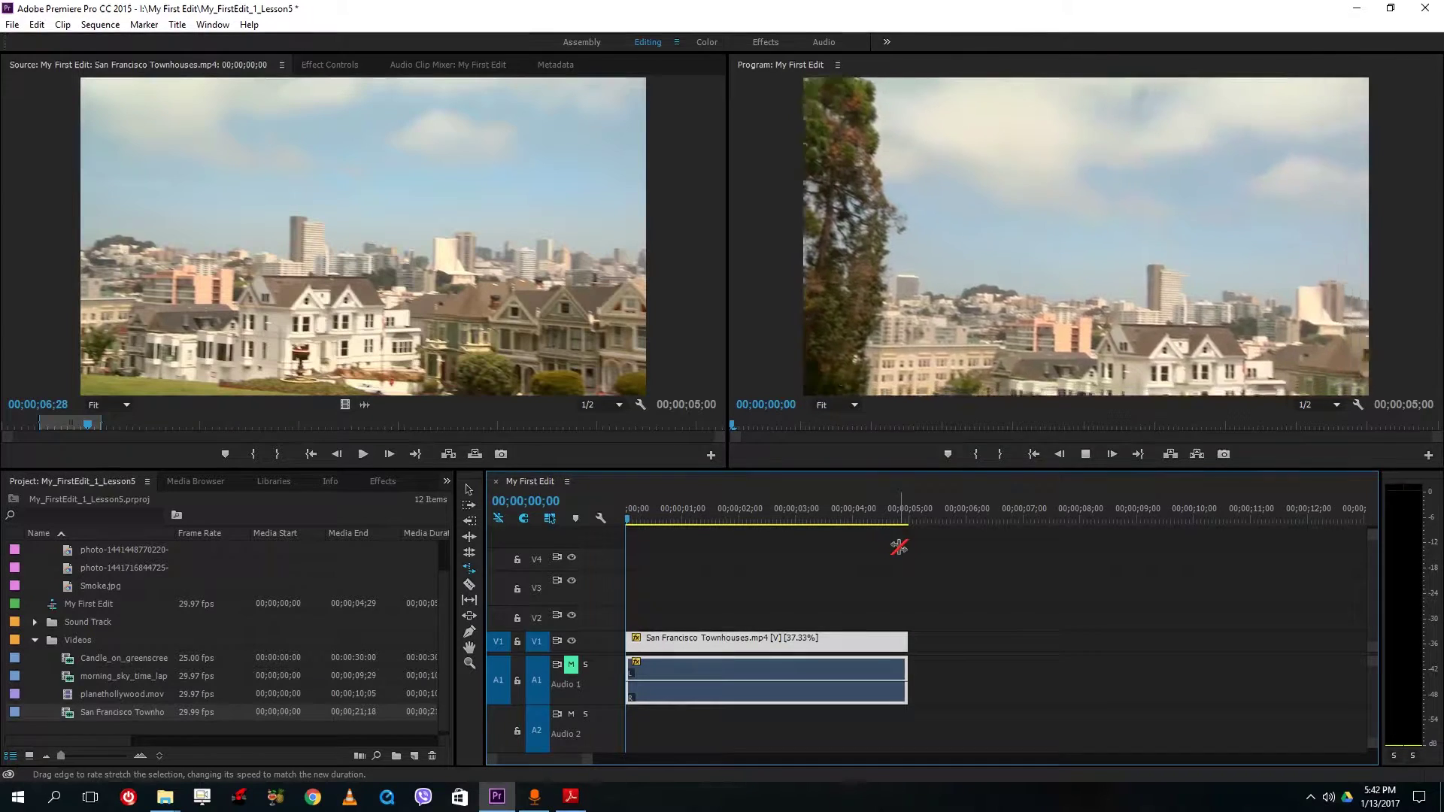
{"action": "key", "text": "space"}
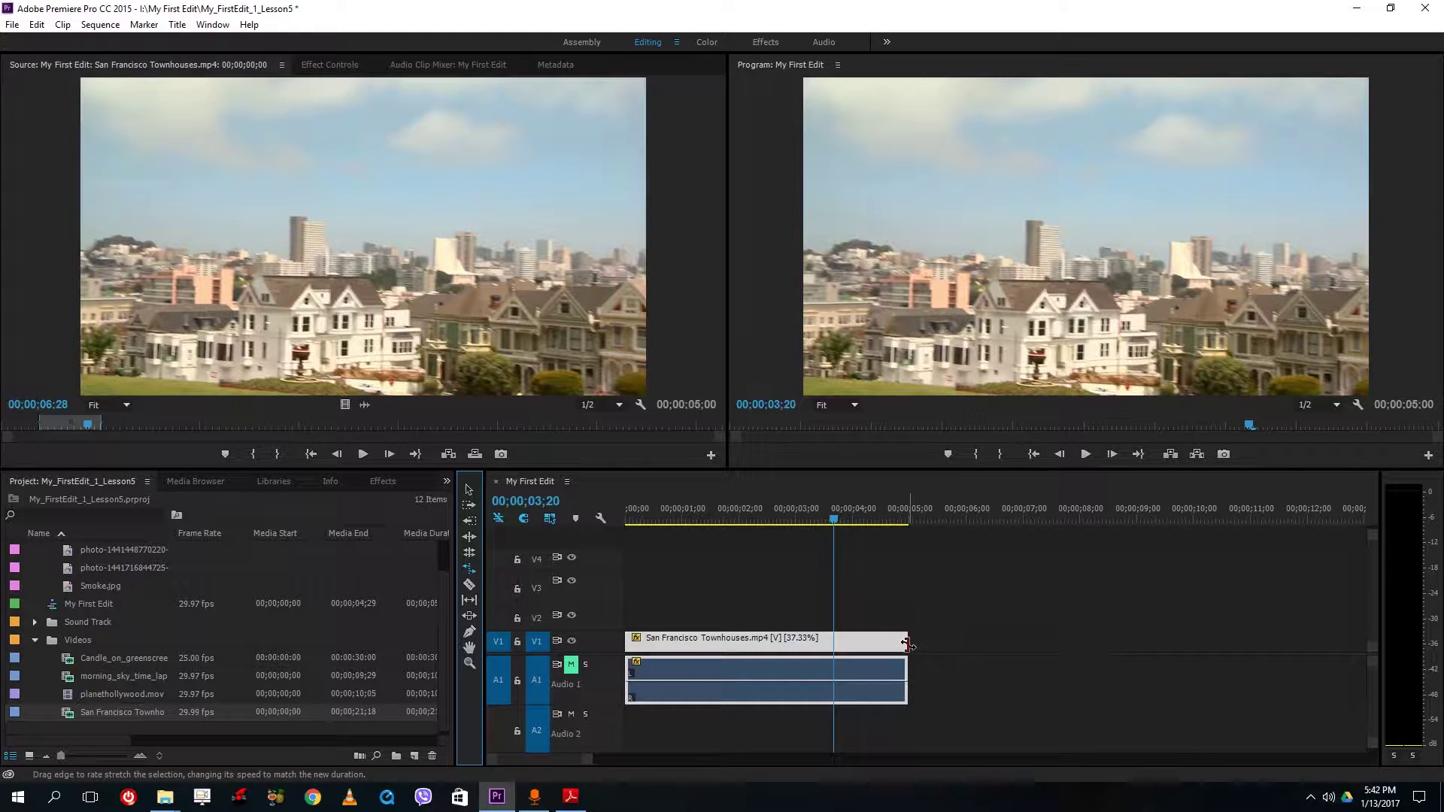
- Rate-stretch the San Francisco Townhouses clip further to about 00;00;10;26 and play the slower footage from the beginning
{"action": "left_click_drag", "start_coordinate": [907, 644], "coordinate": [1241, 637]}
{"action": "key", "text": "Home"}
{"action": "key", "text": "space"}
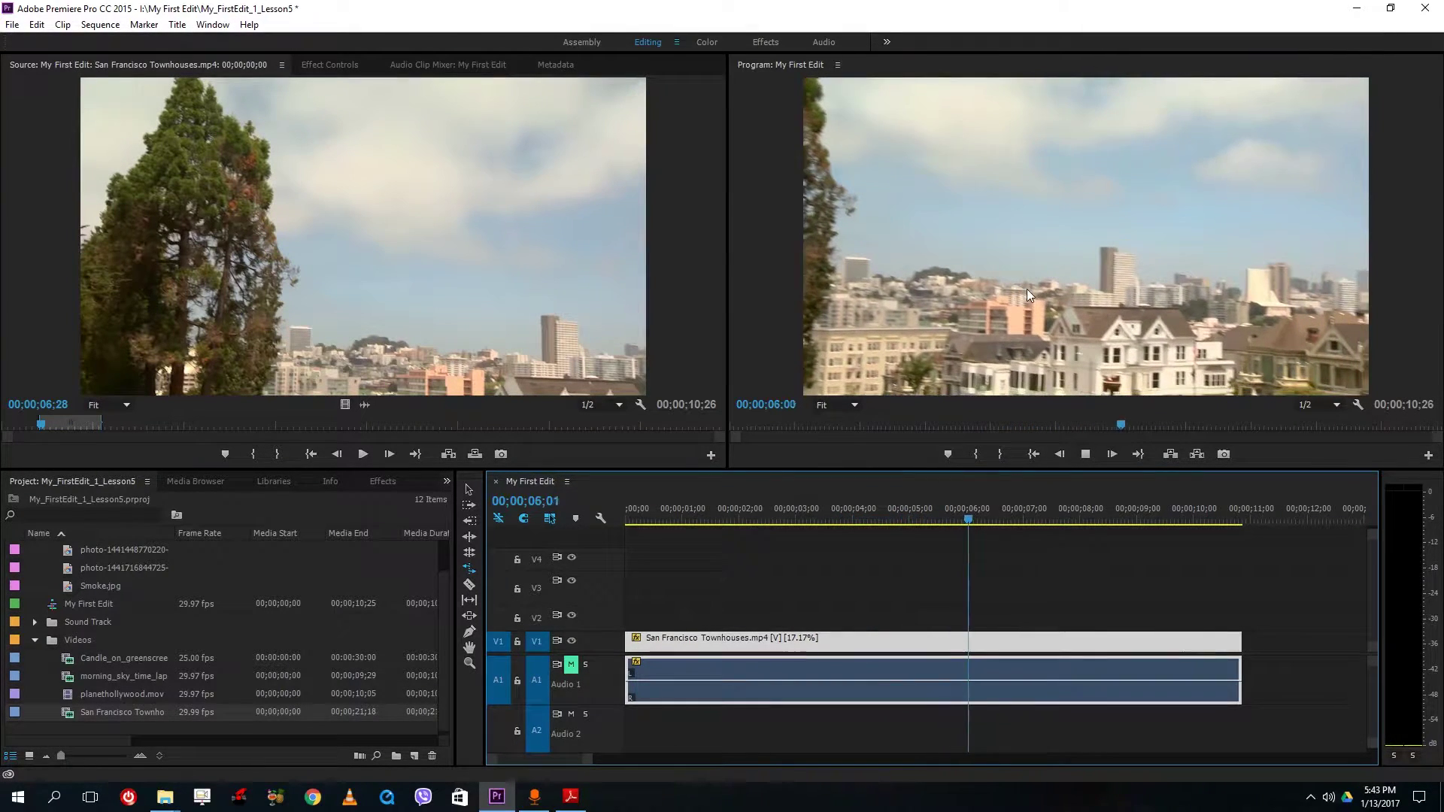
{"action": "key", "text": "space"}
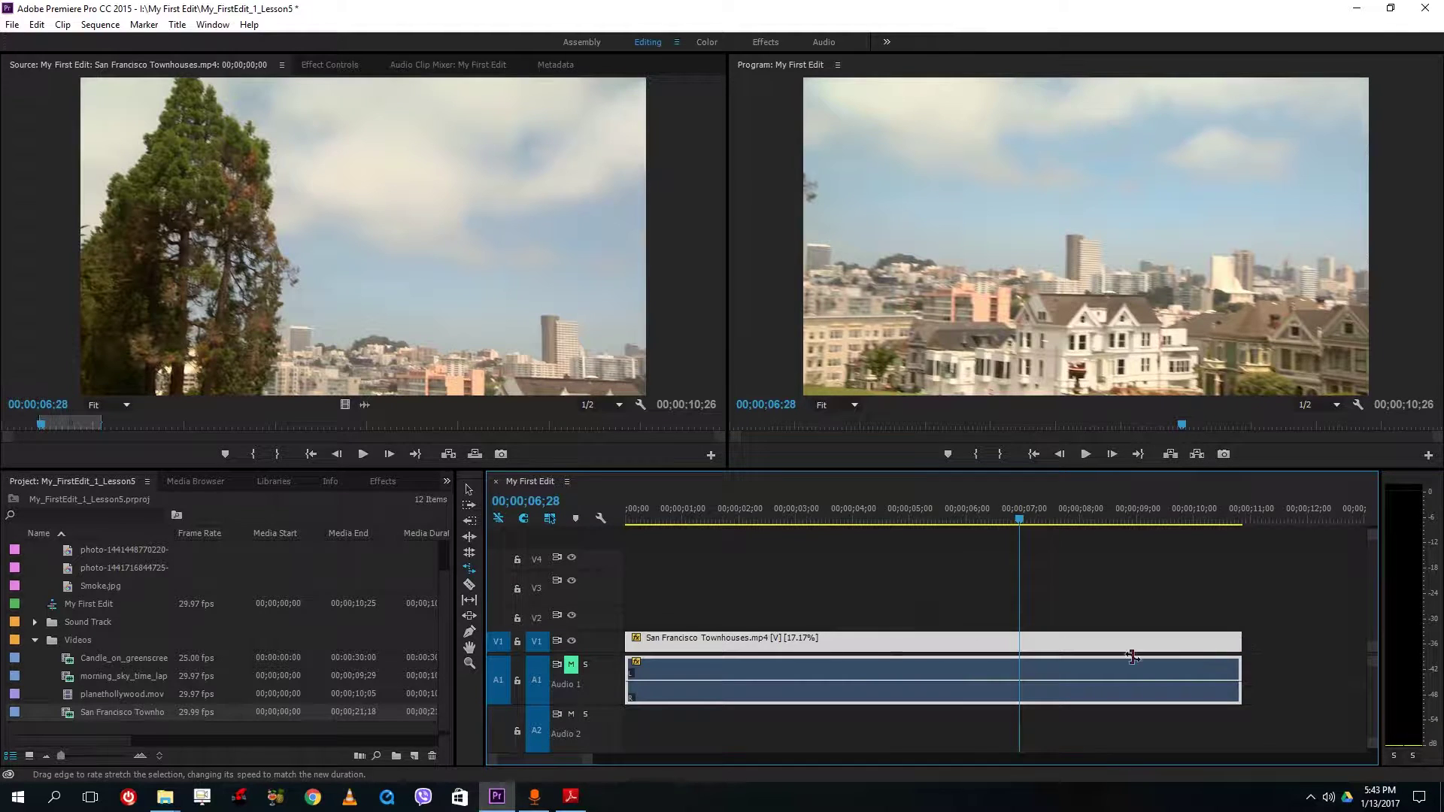
- Rate-stretch the San Francisco Townhouses clip down to about 00;00;03;22, and reset its speed to 100% through Speed/Duration
{"action": "left_click_drag", "start_coordinate": [1241, 654], "coordinate": [836, 655]}
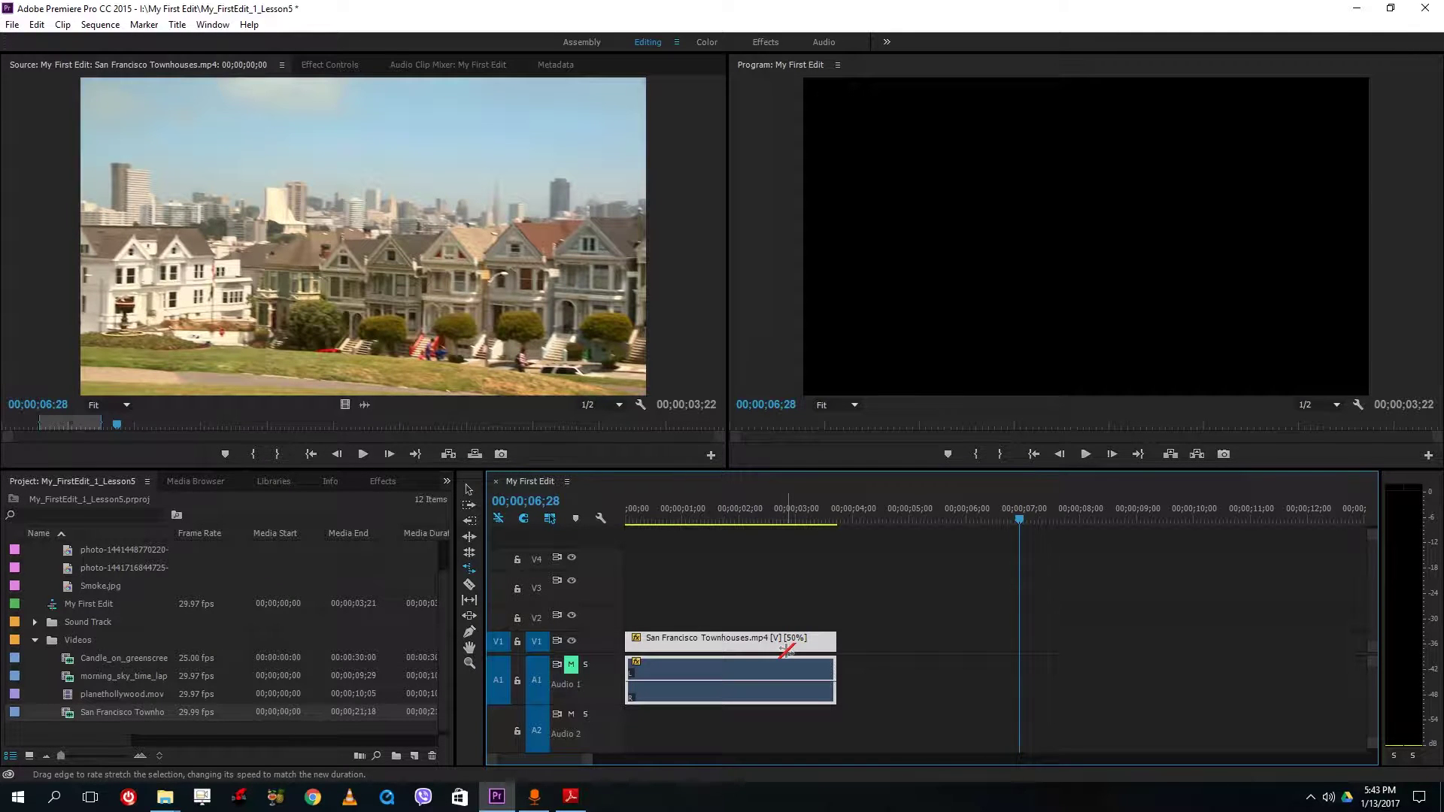
{"action": "right_click", "coordinate": [788, 646]}
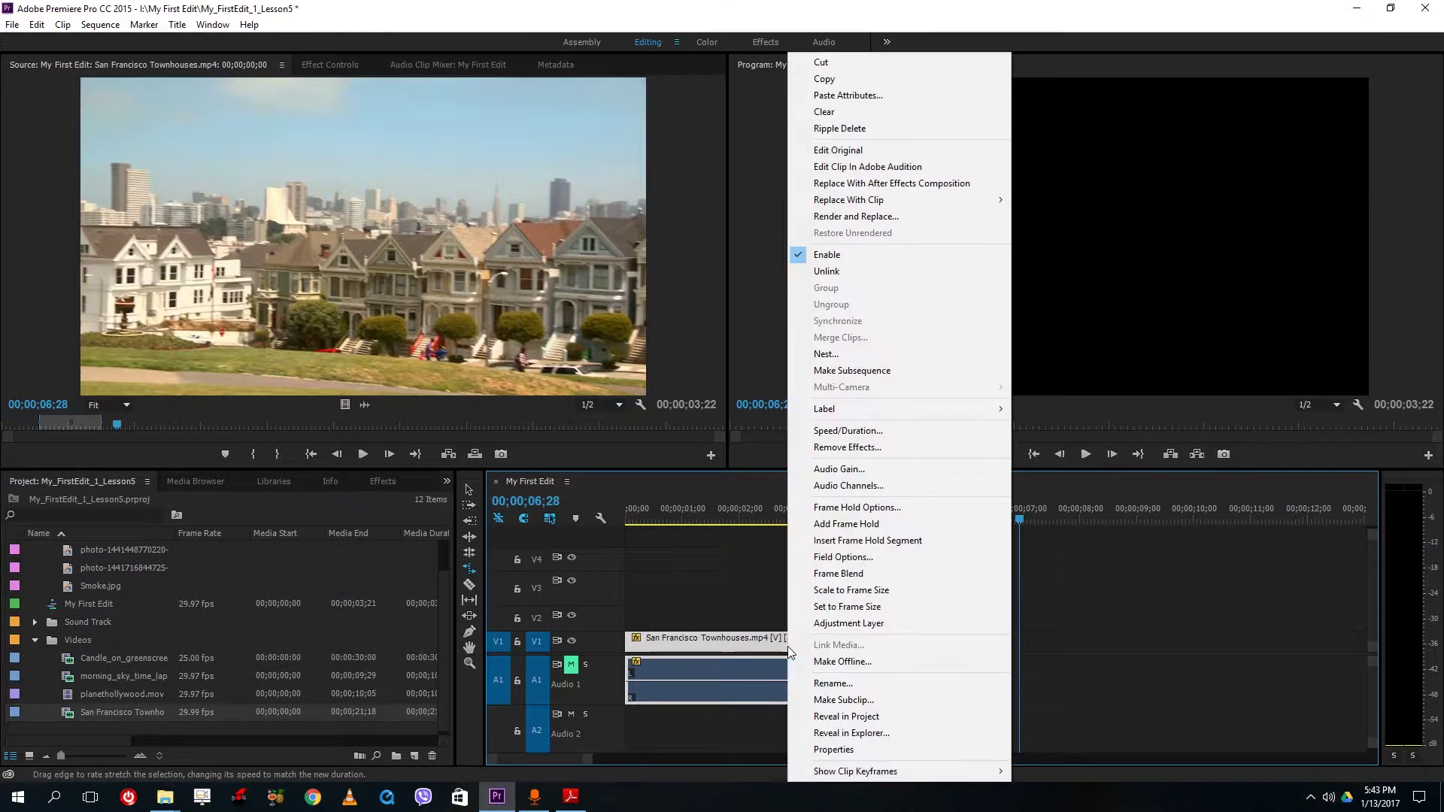
{"action": "left_click", "coordinate": [894, 431]}
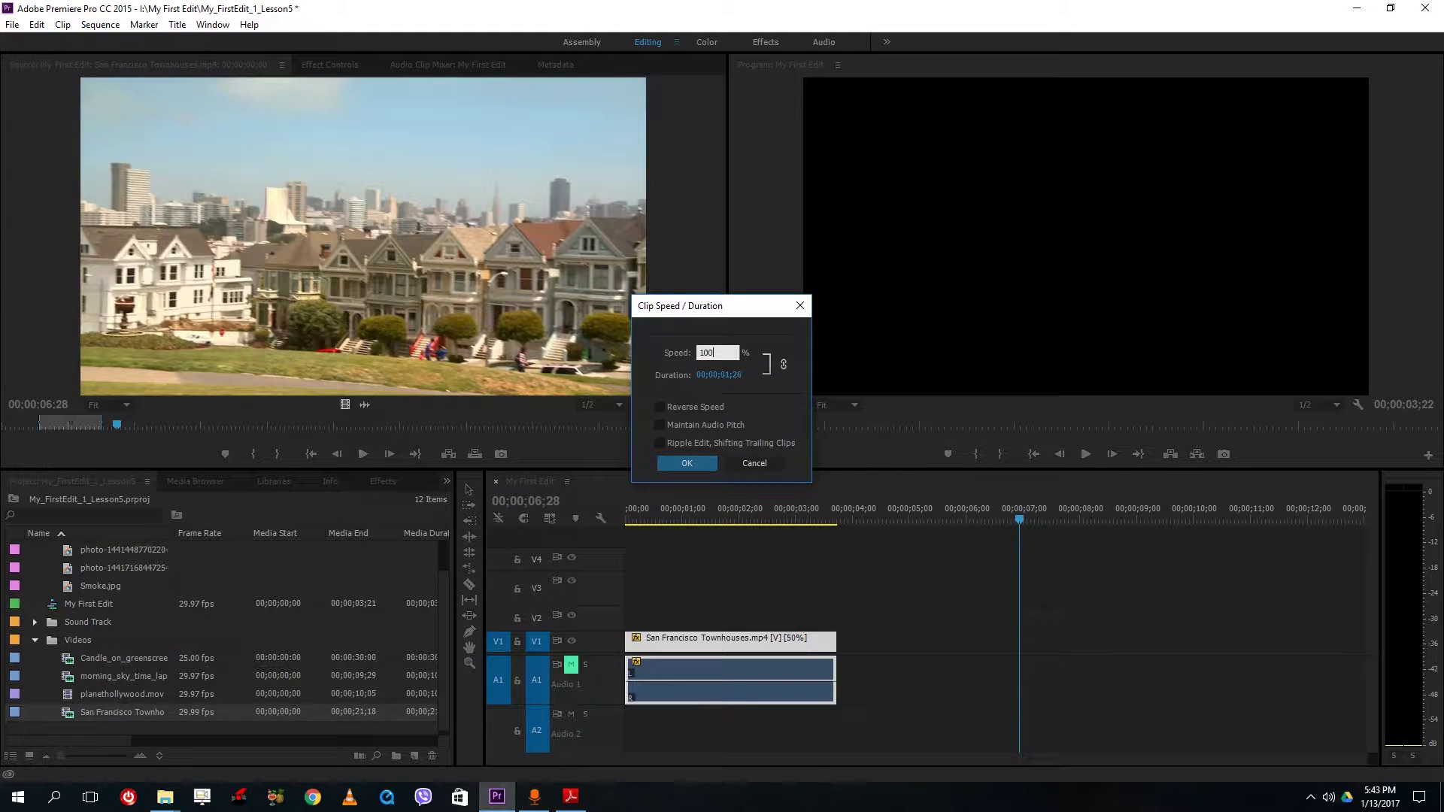
{"action": "left_click", "coordinate": [686, 462]}
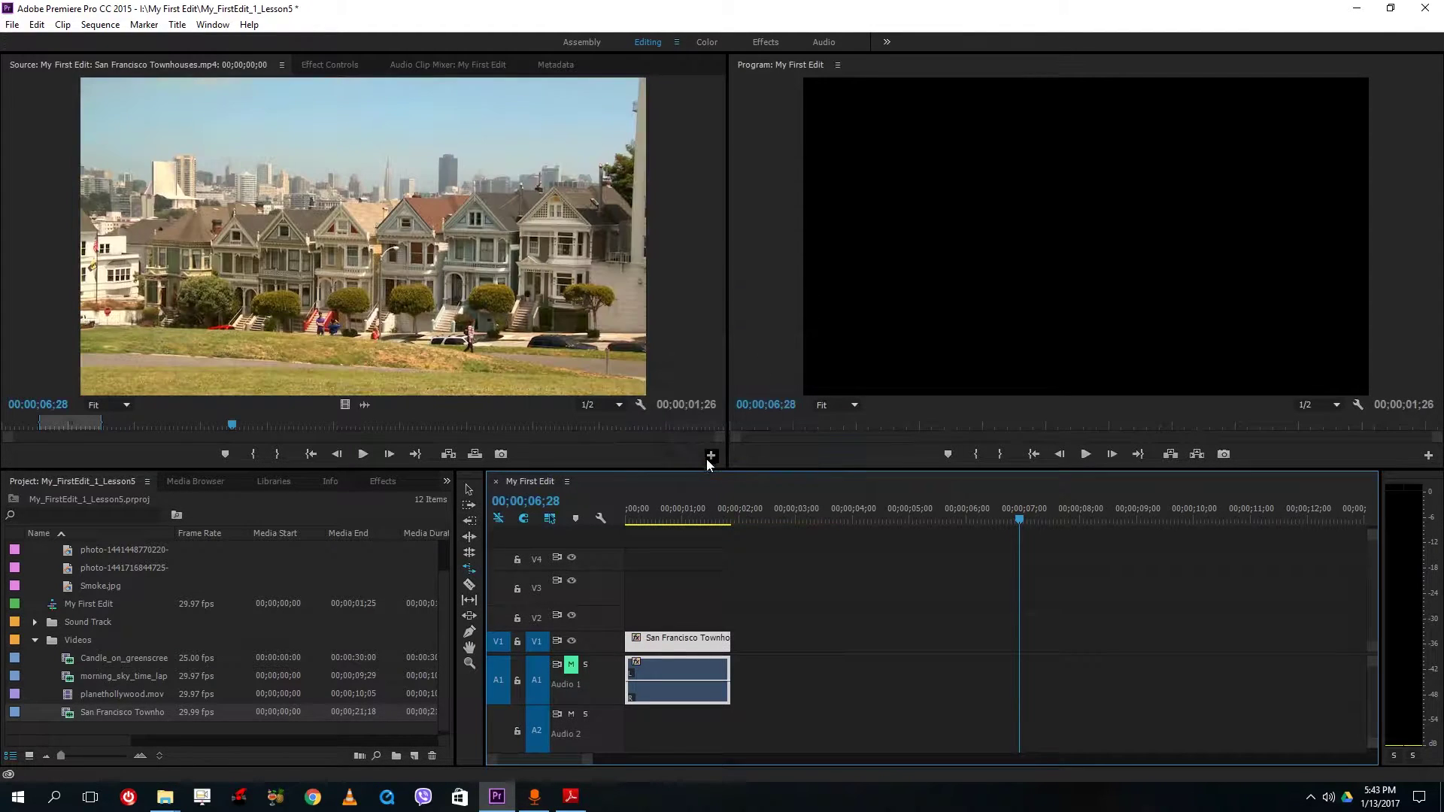
{"action": "left_click", "coordinate": [684, 517]}
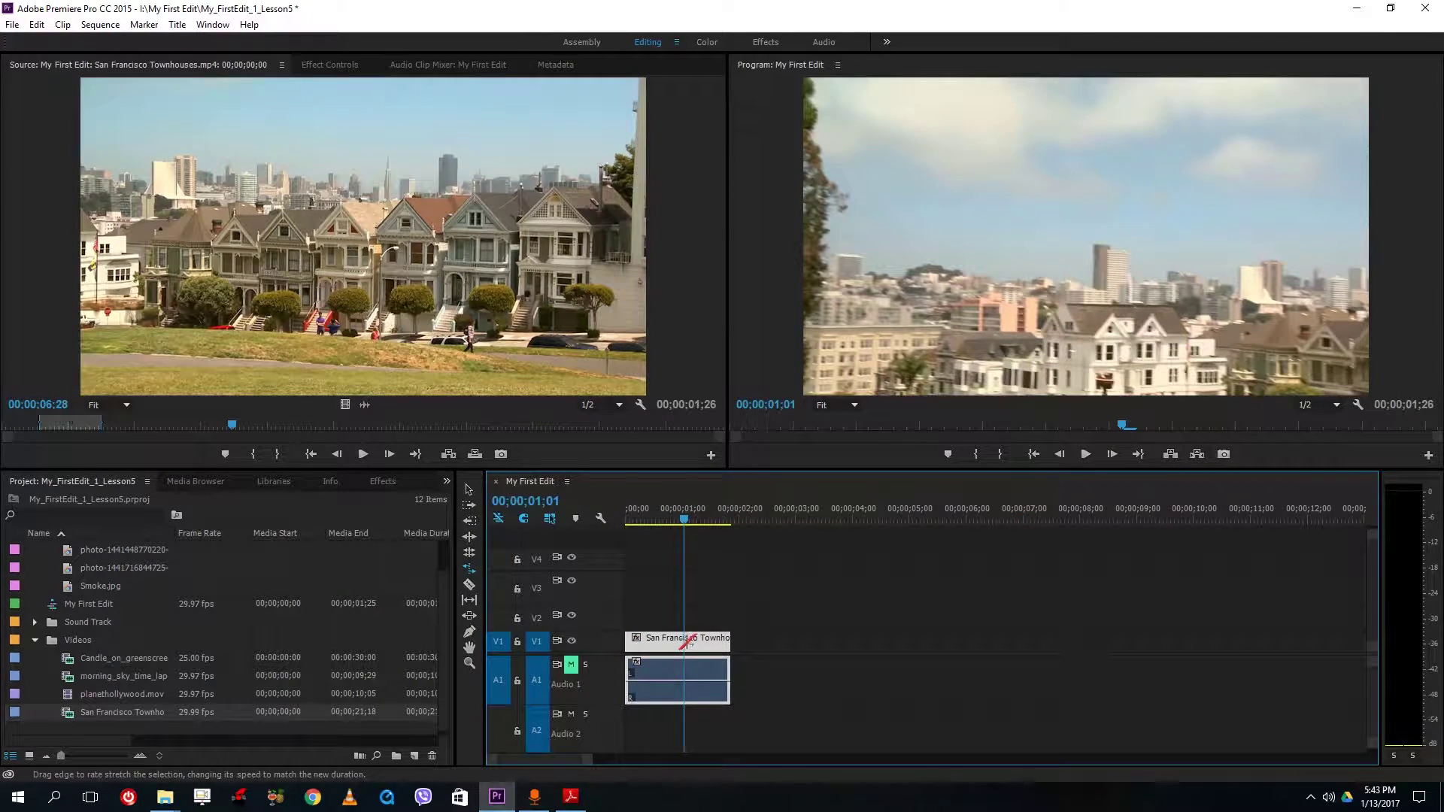
{"action": "key", "text": "space"}
- Set the San Francisco Townhouses clip's speed to 50% through Speed/Duration and play back part of it
{"action": "right_click", "coordinate": [688, 640]}
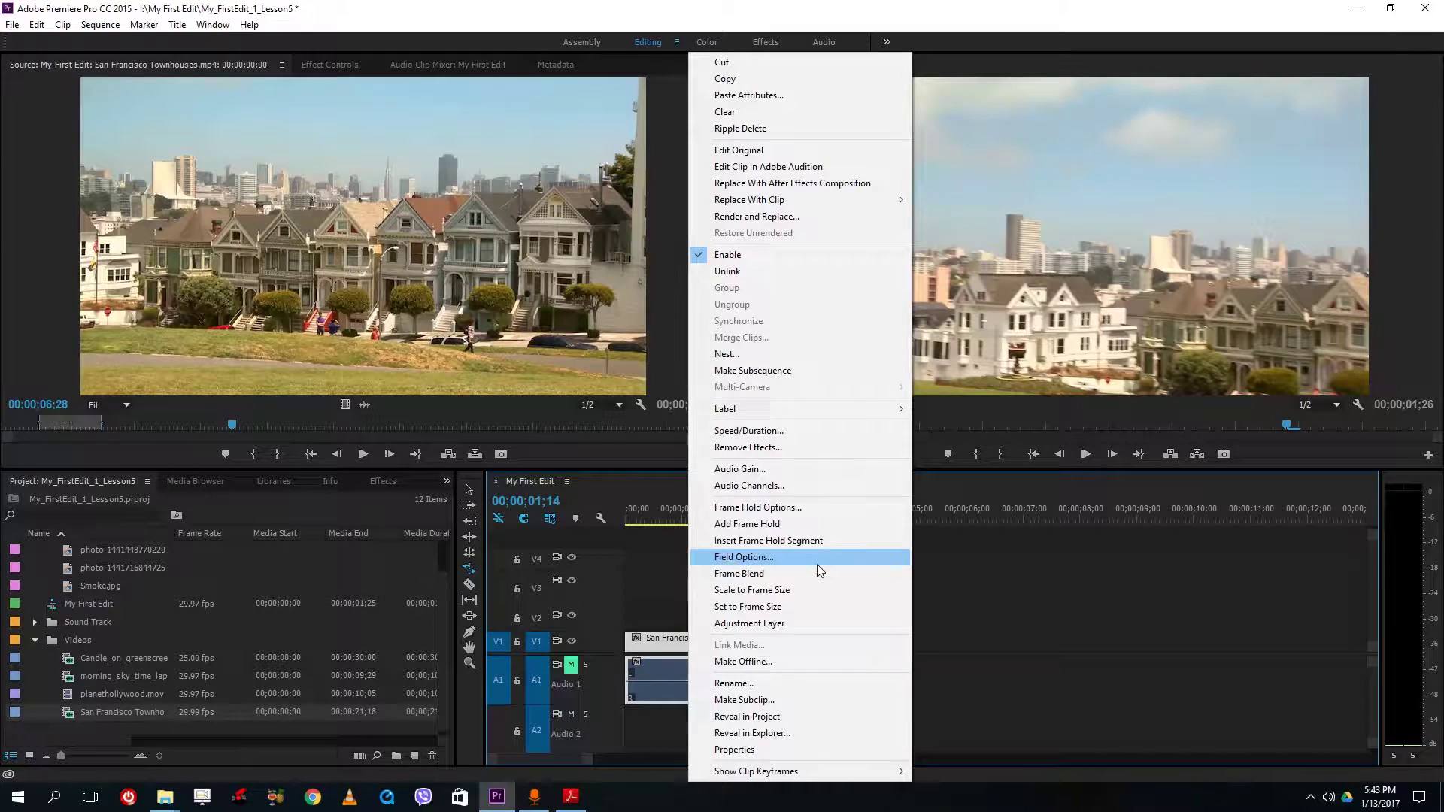
{"action": "left_click", "coordinate": [777, 431]}
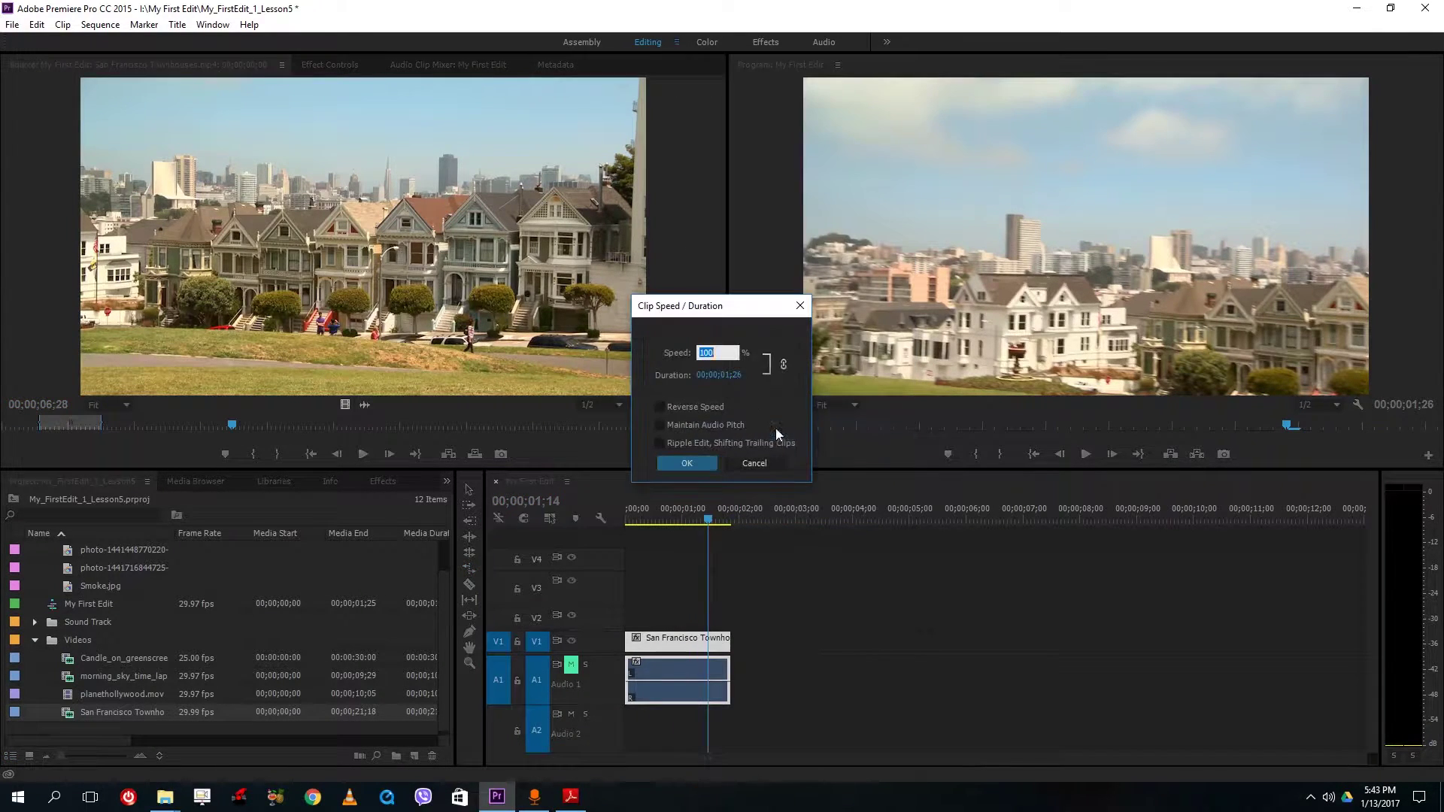
{"action": "type", "text": "50"}
{"action": "left_click", "coordinate": [694, 469]}
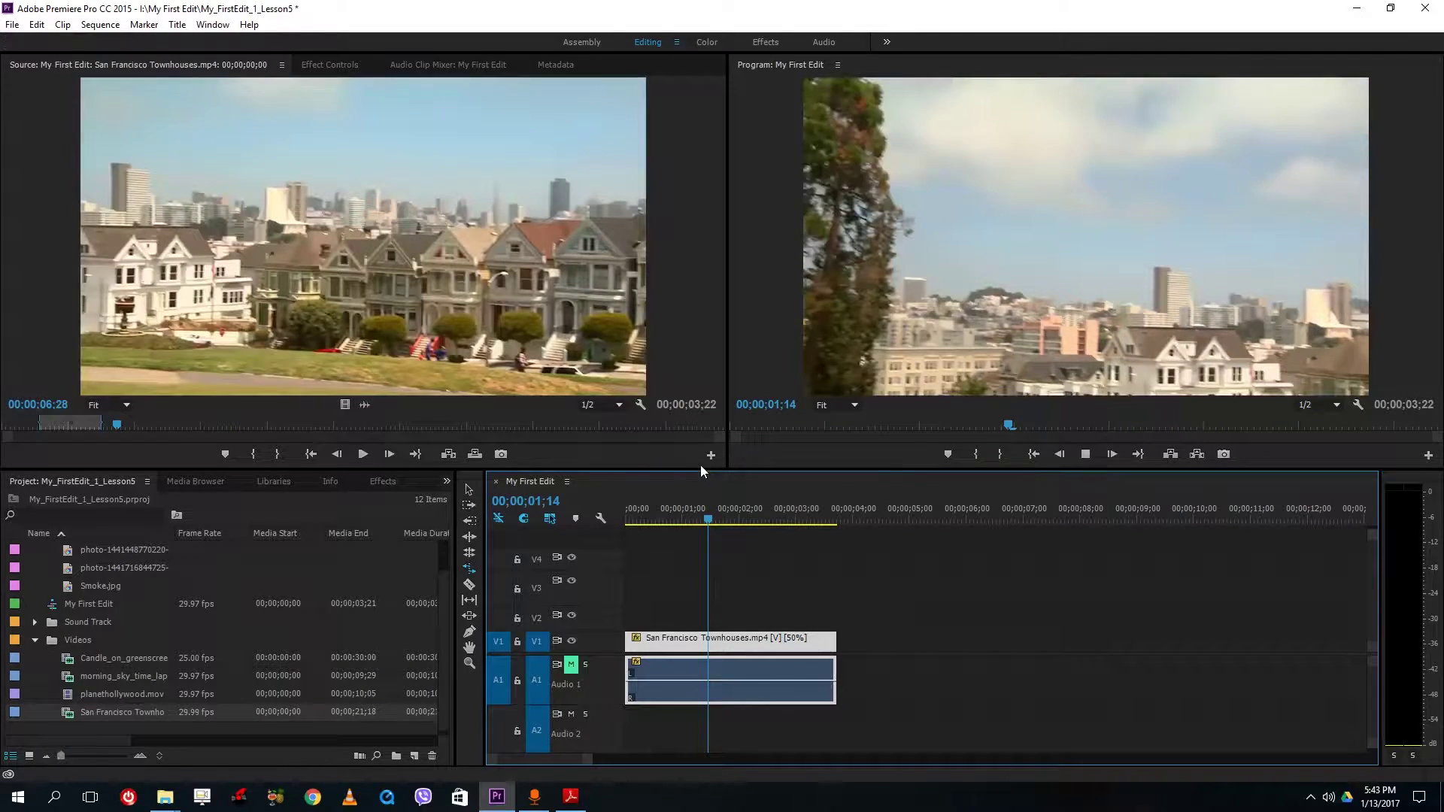
{"action": "key", "text": "space"}
{"action": "key", "text": "space"}
{"action": "left_click", "coordinate": [699, 519]}
{"action": "left_click", "coordinate": [706, 519]}
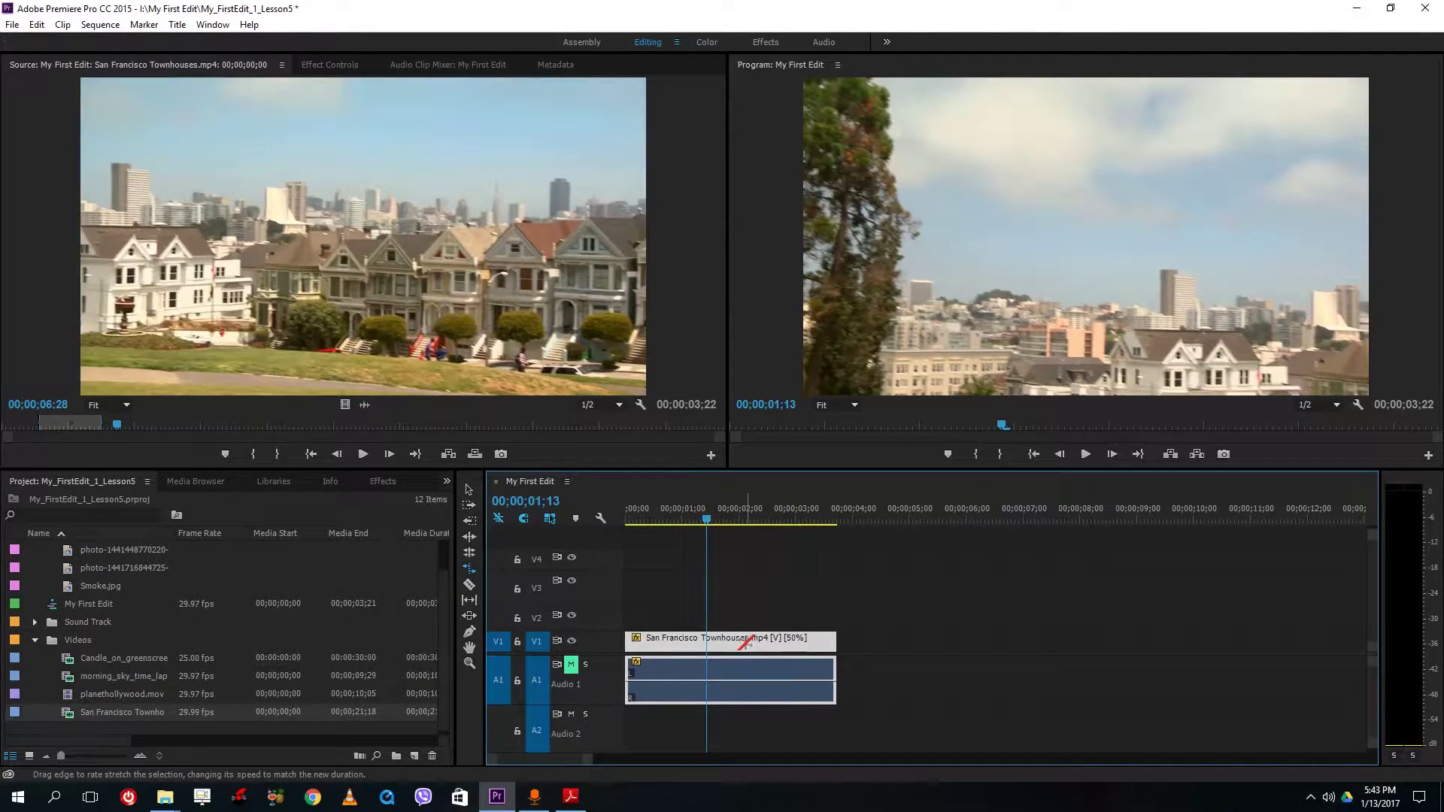
- Unlink speed from duration for the San Francisco Townhouses clip, set its speed to 100%, and scrub through the footage
{"action": "right_click", "coordinate": [747, 640]}
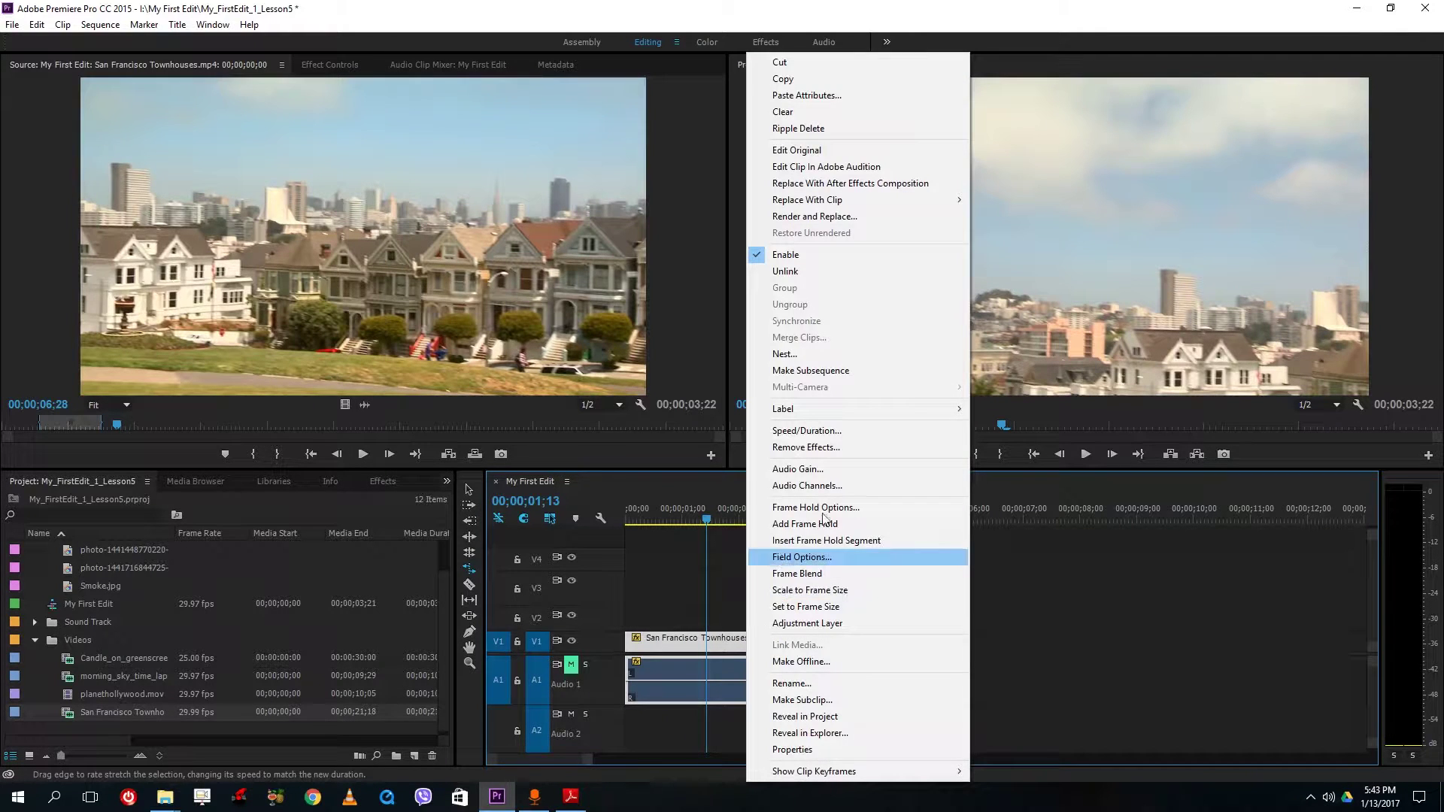
{"action": "left_click", "coordinate": [852, 431]}
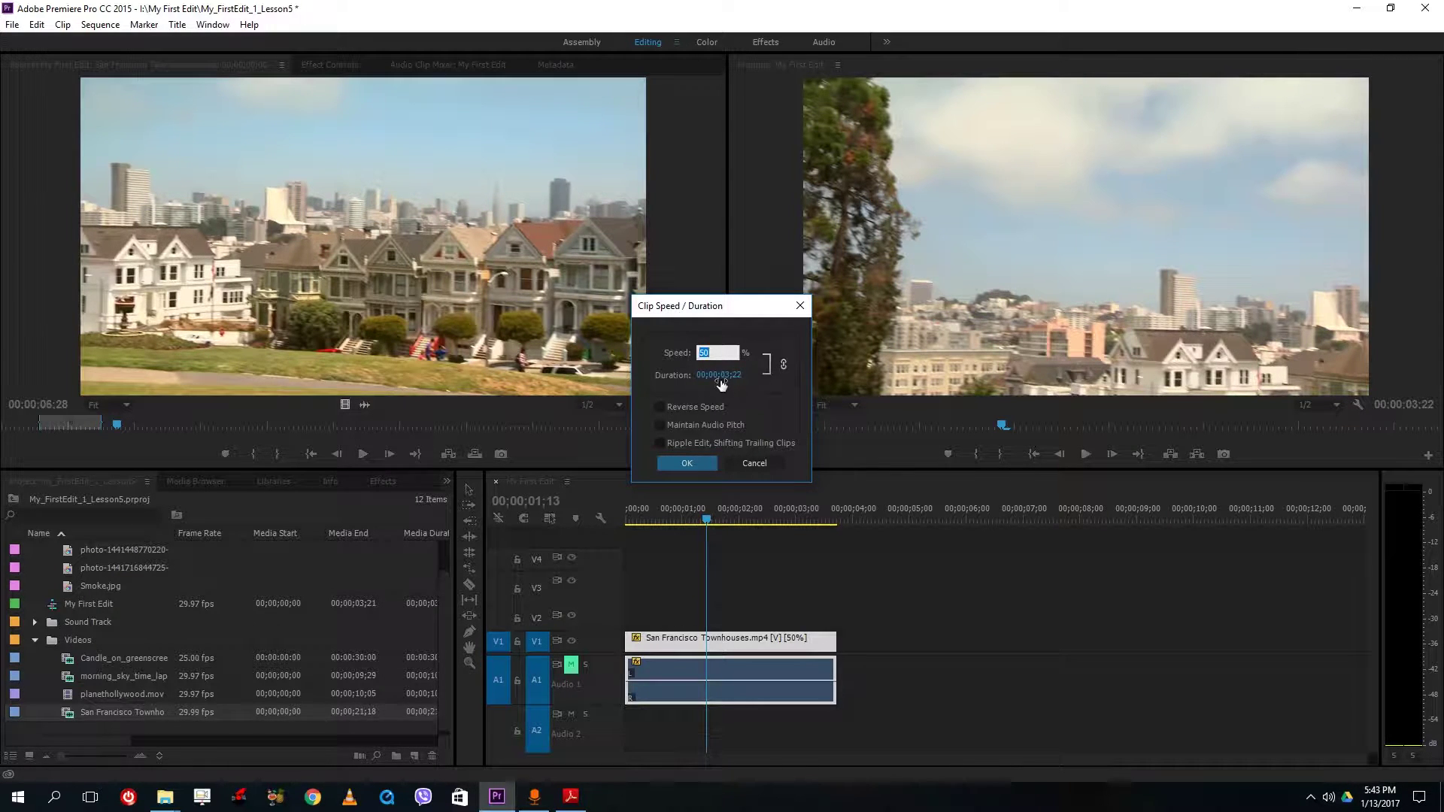
{"action": "left_click", "coordinate": [783, 365]}
{"action": "left_click", "coordinate": [701, 353]}
{"action": "key", "text": "Return"}
{"action": "left_click", "coordinate": [686, 464]}
{"action": "left_click_drag", "start_coordinate": [698, 518], "coordinate": [732, 522]}
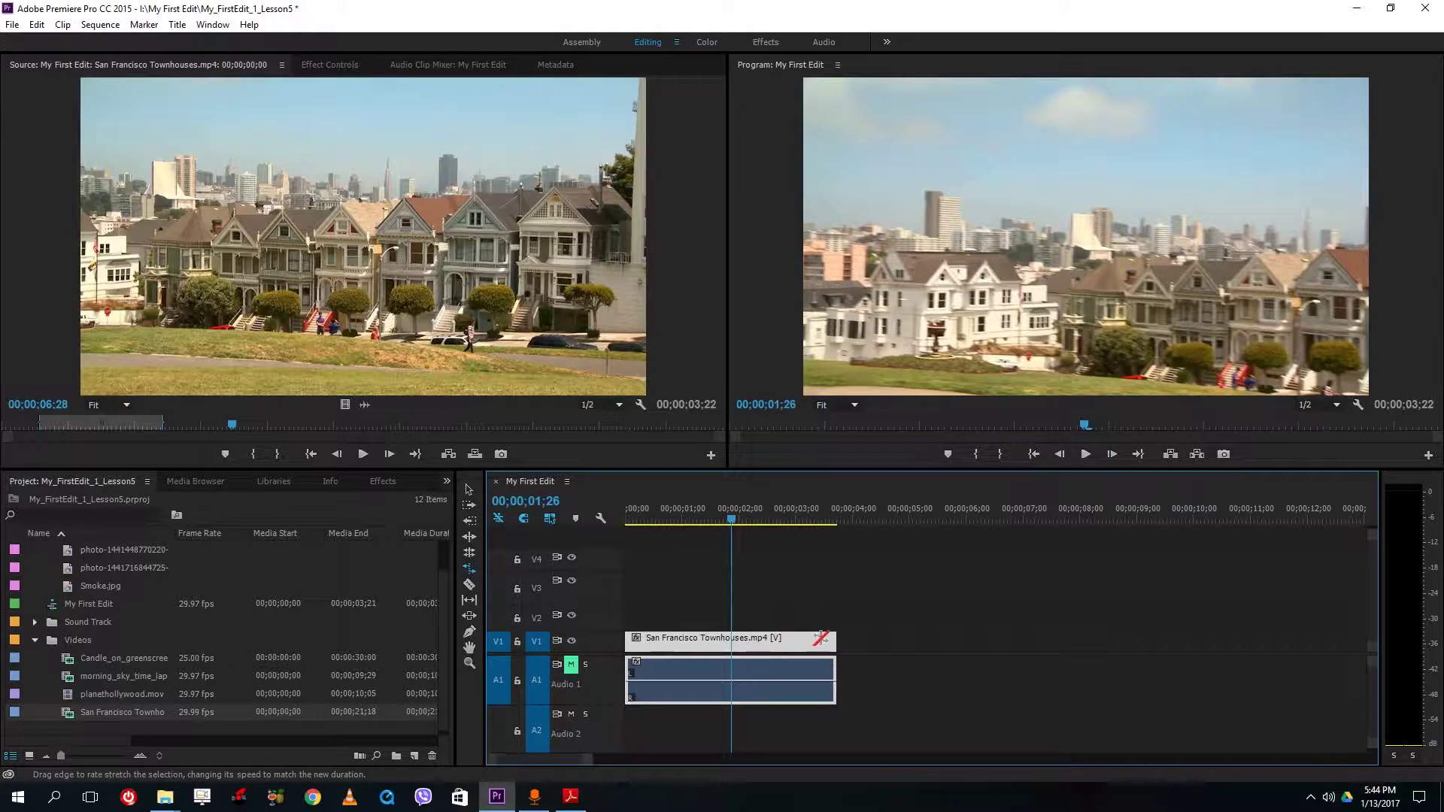
- Set the San Francisco Townhouses clip to 10% speed and a 5-second duration with the two values unlinked, and review the playback
{"action": "right_click", "coordinate": [780, 640]}
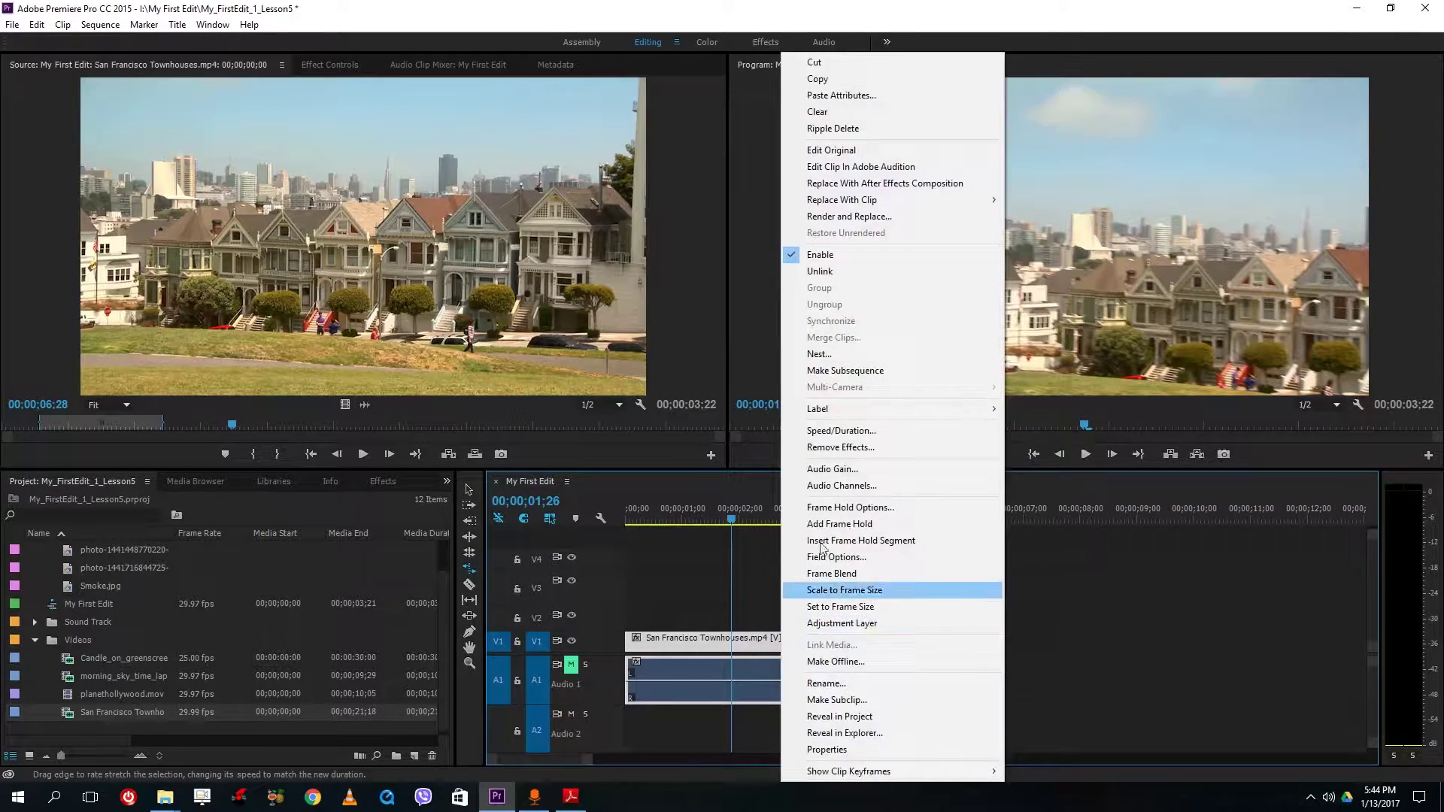
{"action": "left_click", "coordinate": [901, 430]}
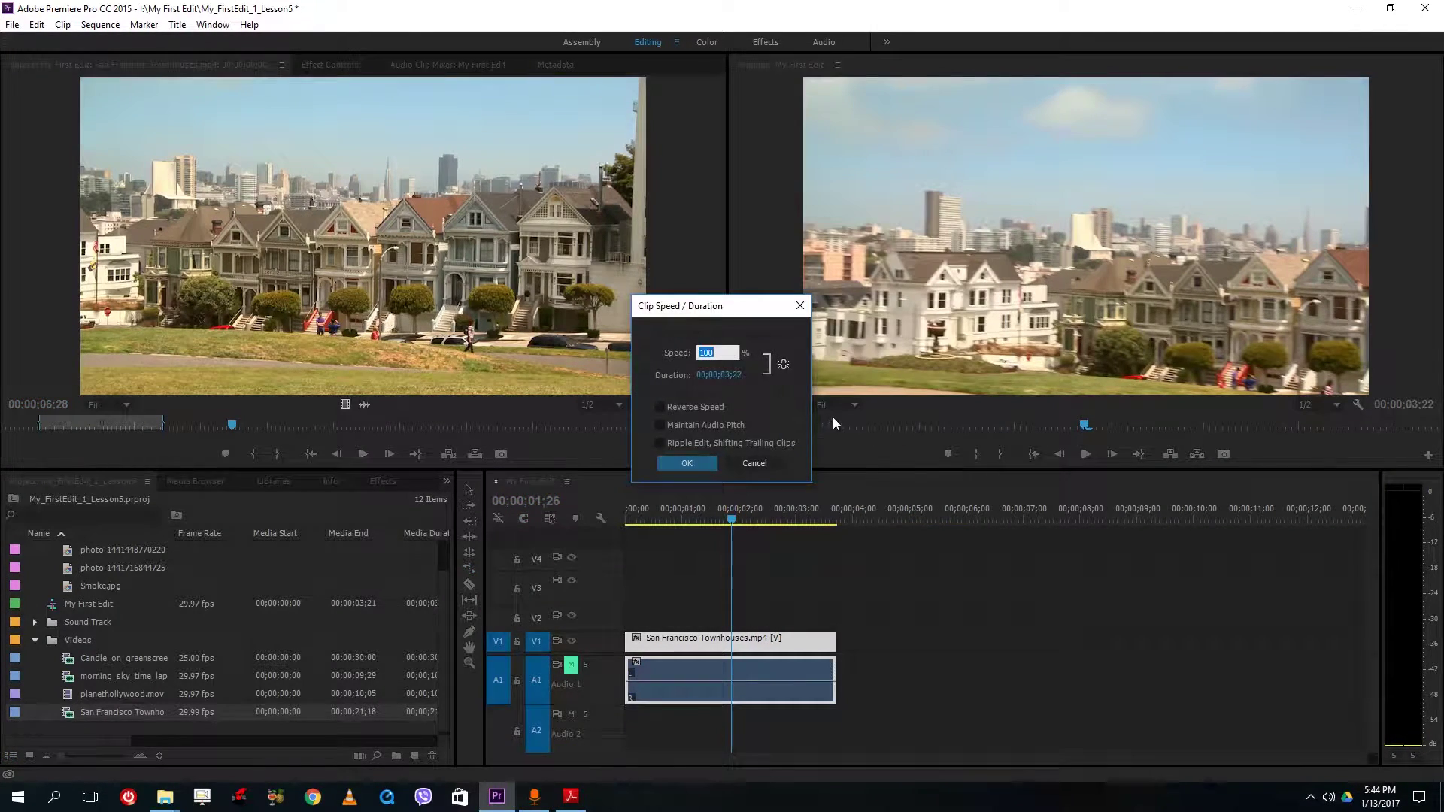
{"action": "left_click", "coordinate": [783, 366]}
{"action": "left_click", "coordinate": [782, 365]}
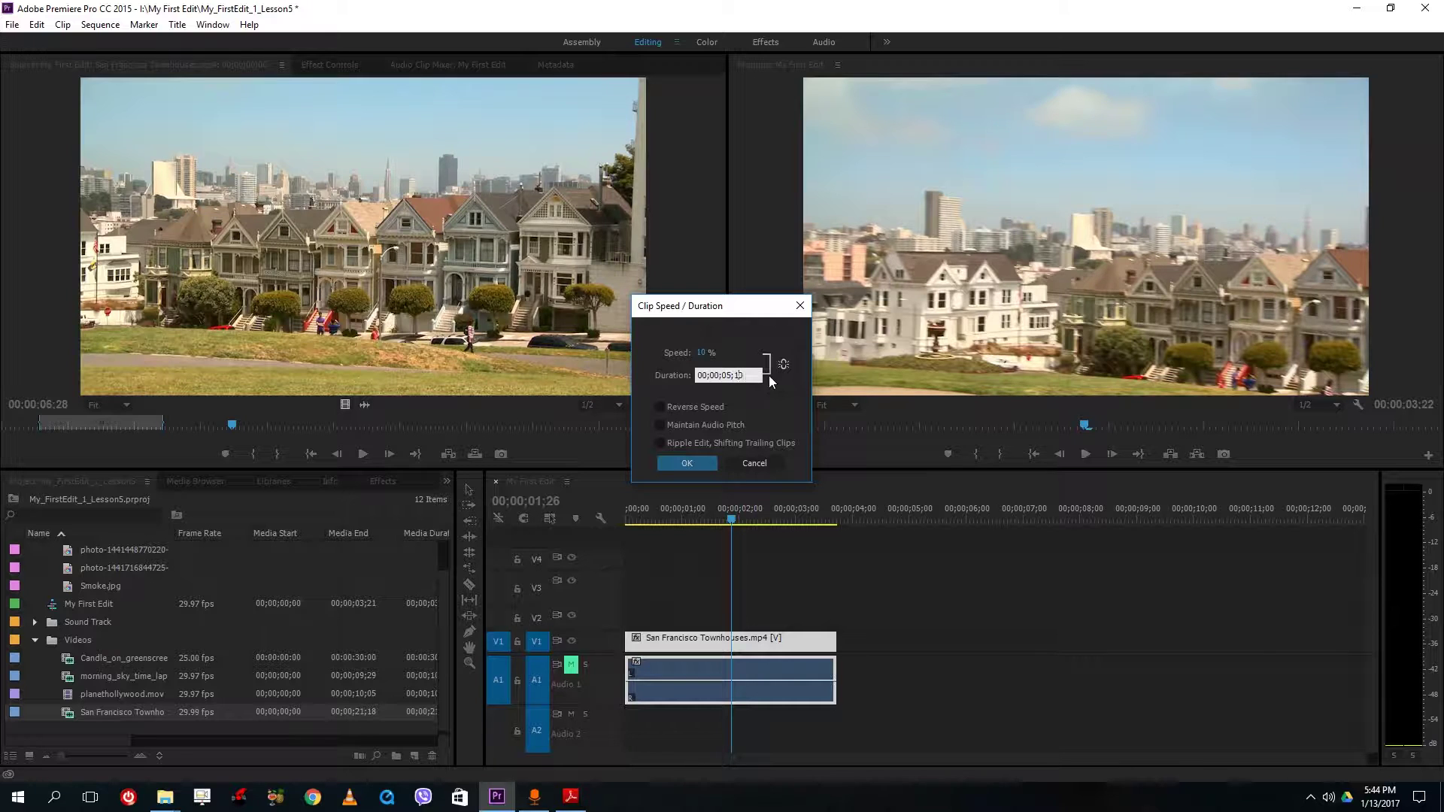
{"action": "left_click", "coordinate": [702, 463]}
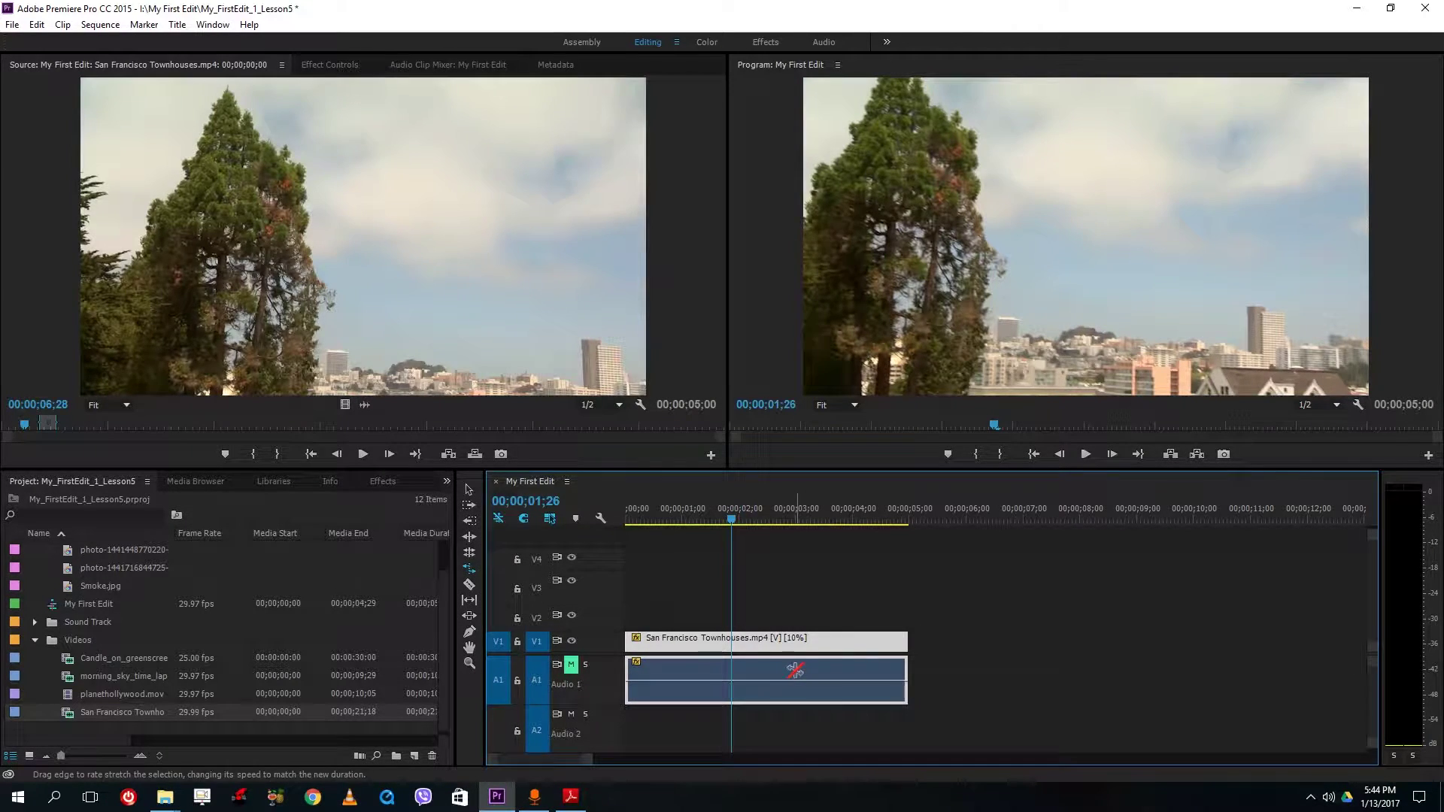
{"action": "left_click_drag", "start_coordinate": [740, 521], "coordinate": [439, 522]}
{"action": "key", "text": "space"}
{"action": "key", "text": "space"}
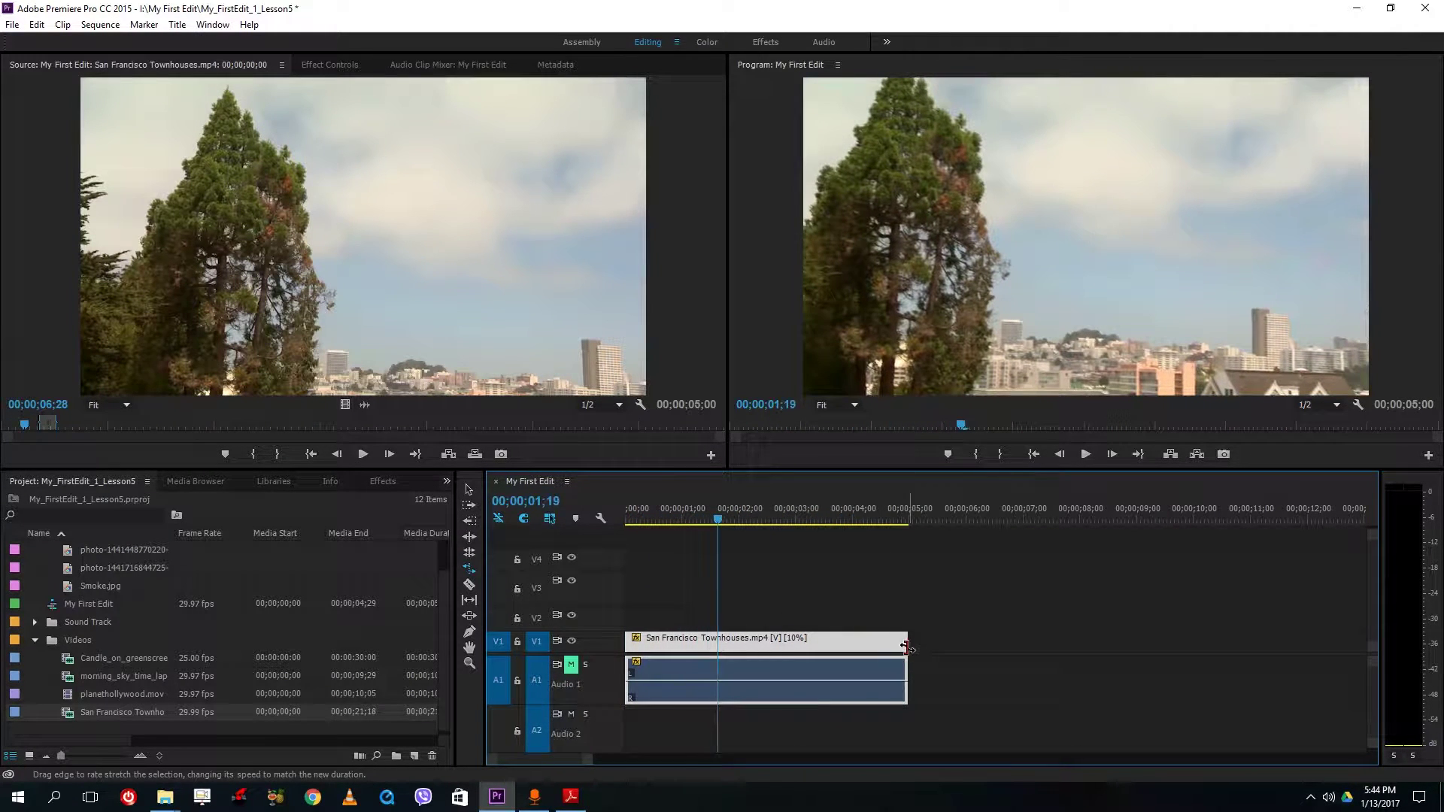
{"action": "left_click_drag", "start_coordinate": [880, 519], "coordinate": [911, 518]}
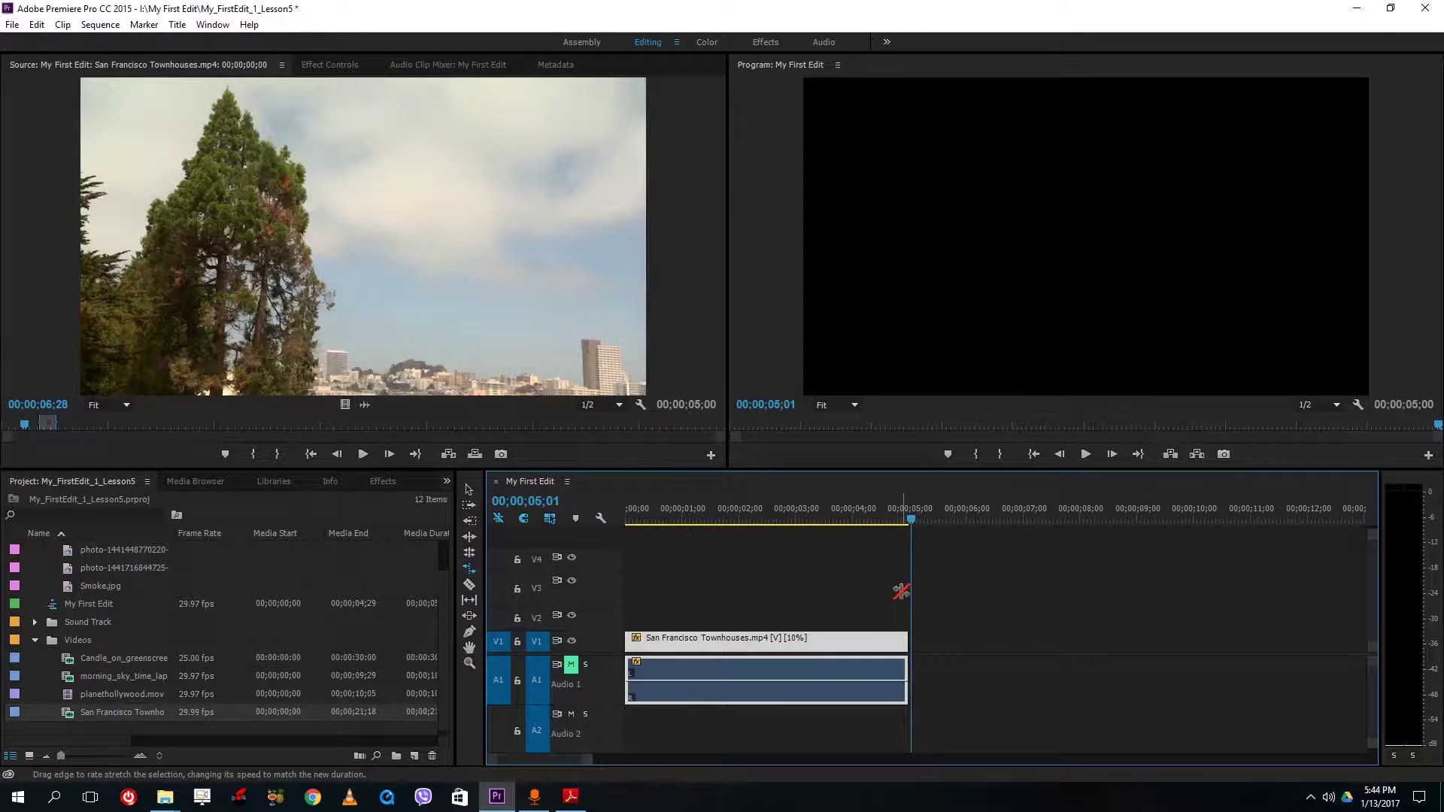
{"action": "left_click_drag", "start_coordinate": [845, 519], "coordinate": [778, 519]}
- Set the San Francisco Townhouses clip's speed to 100% with duration kept unlinked, and play it from the sequence start
{"action": "right_click", "coordinate": [820, 643]}
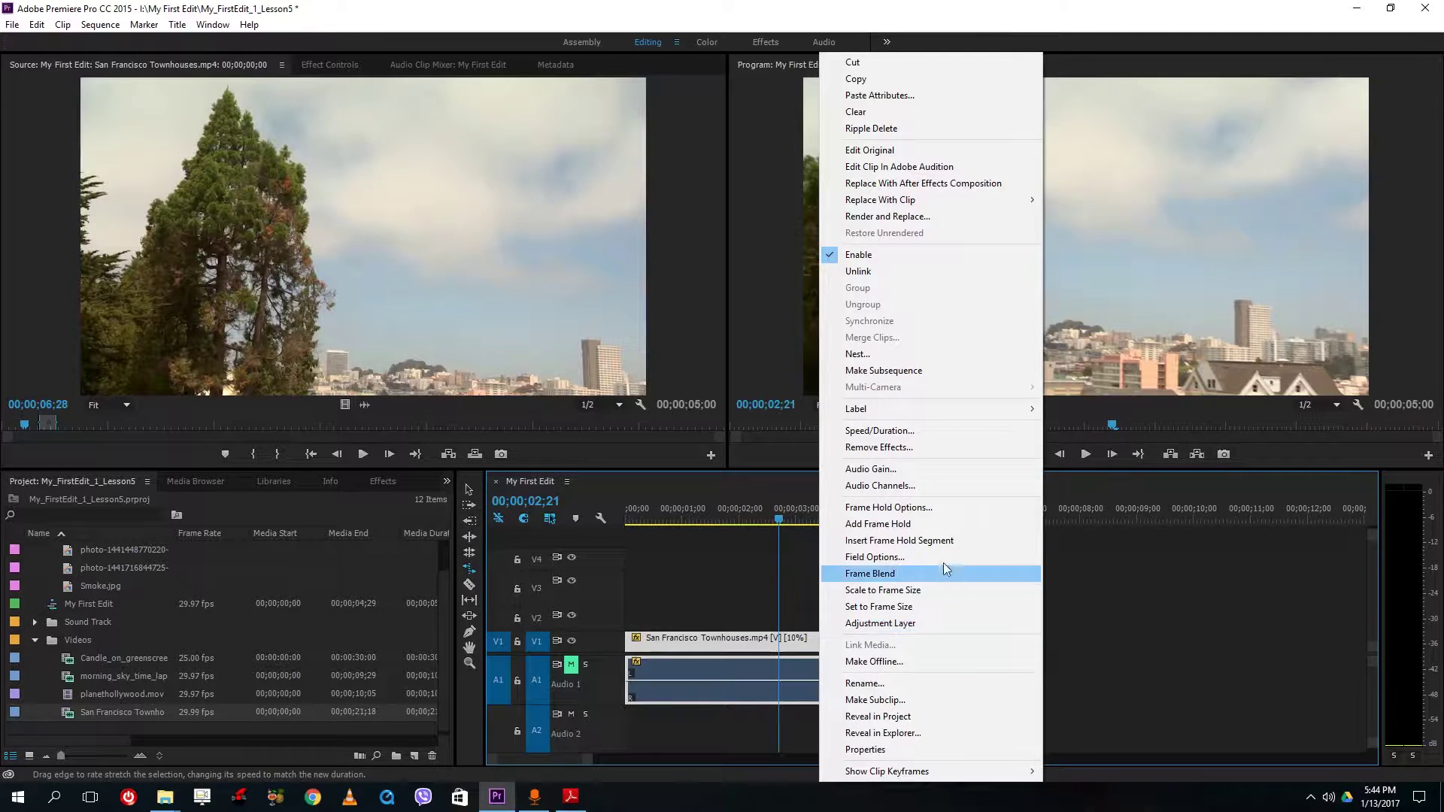
{"action": "left_click", "coordinate": [944, 431]}
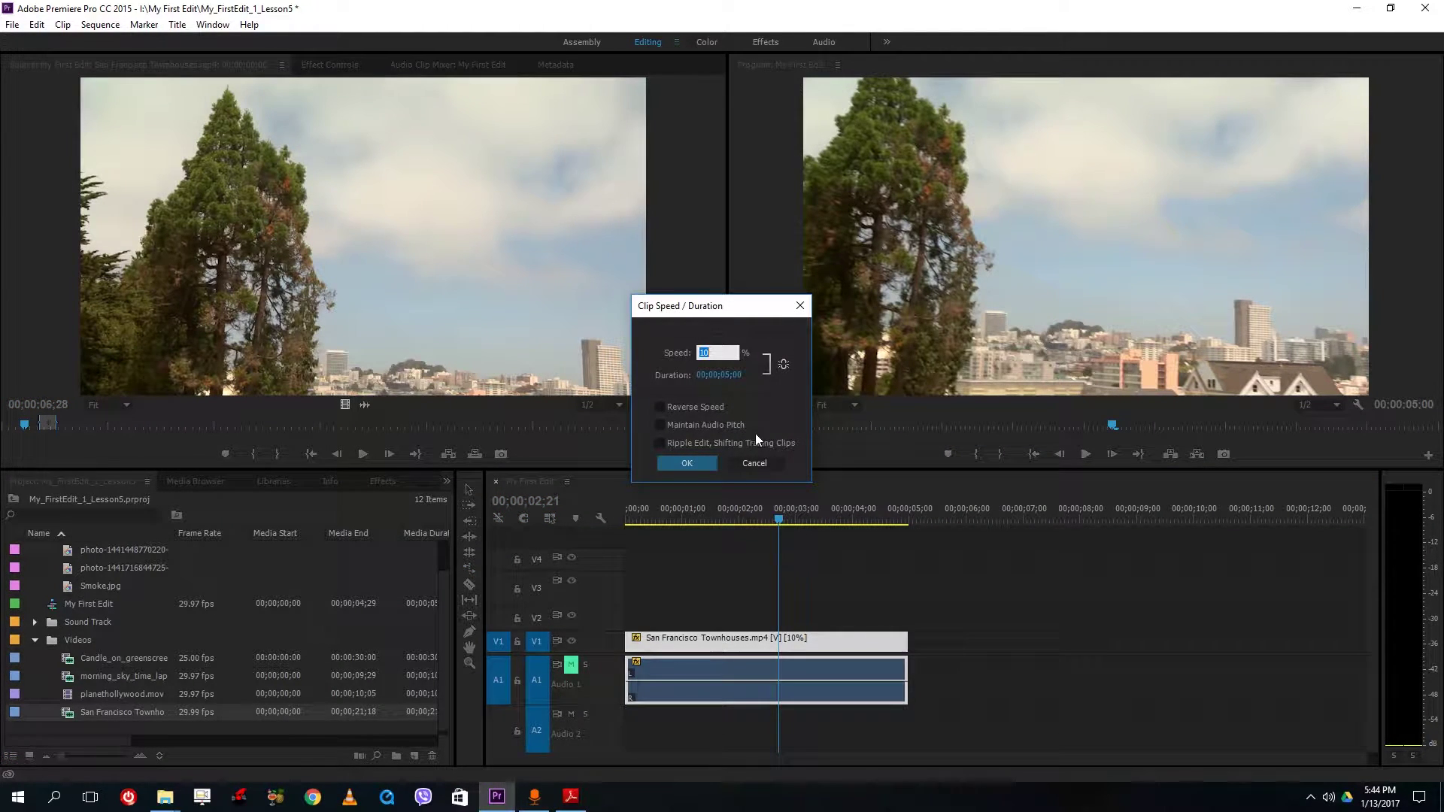
{"action": "type", "text": "10"}
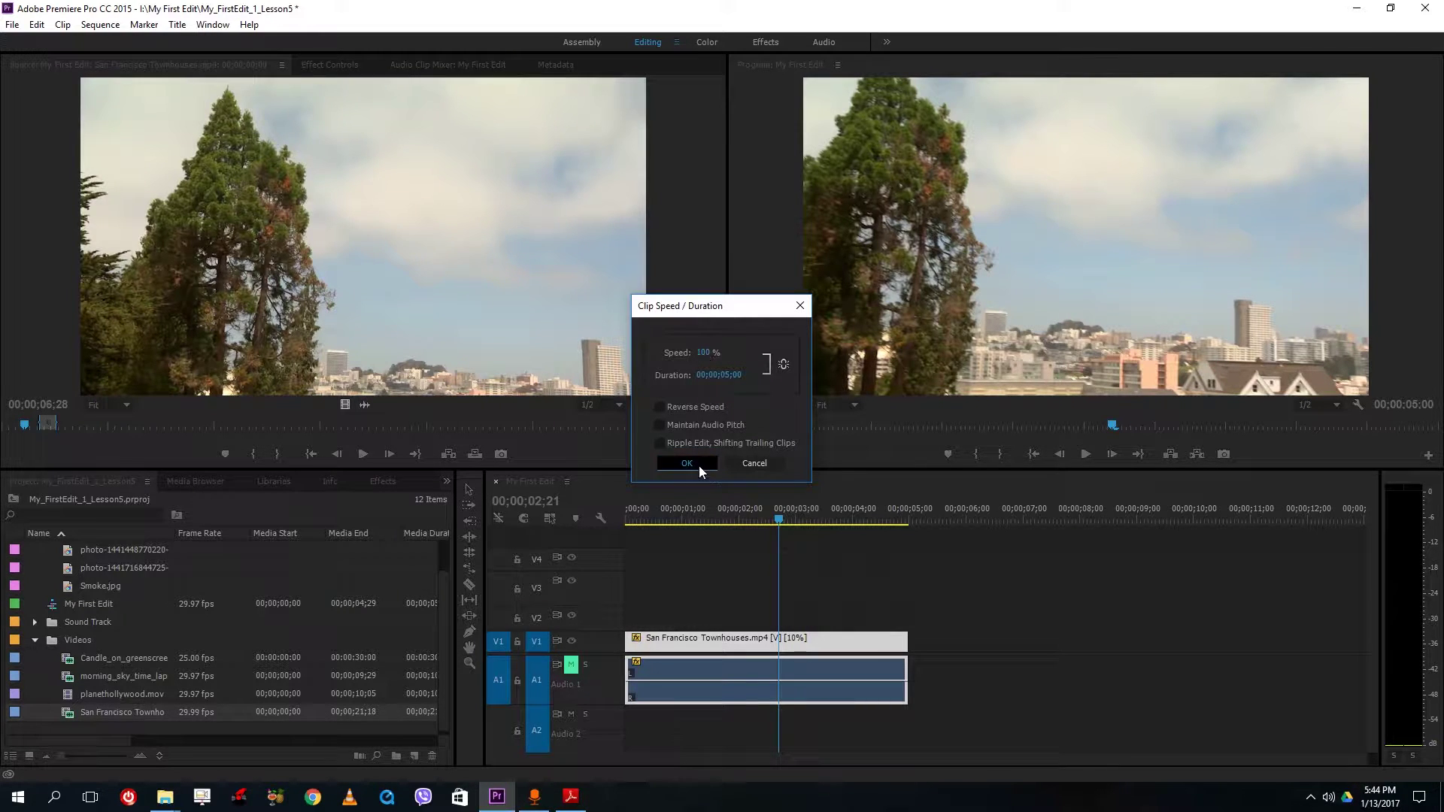
{"action": "left_click", "coordinate": [698, 467]}
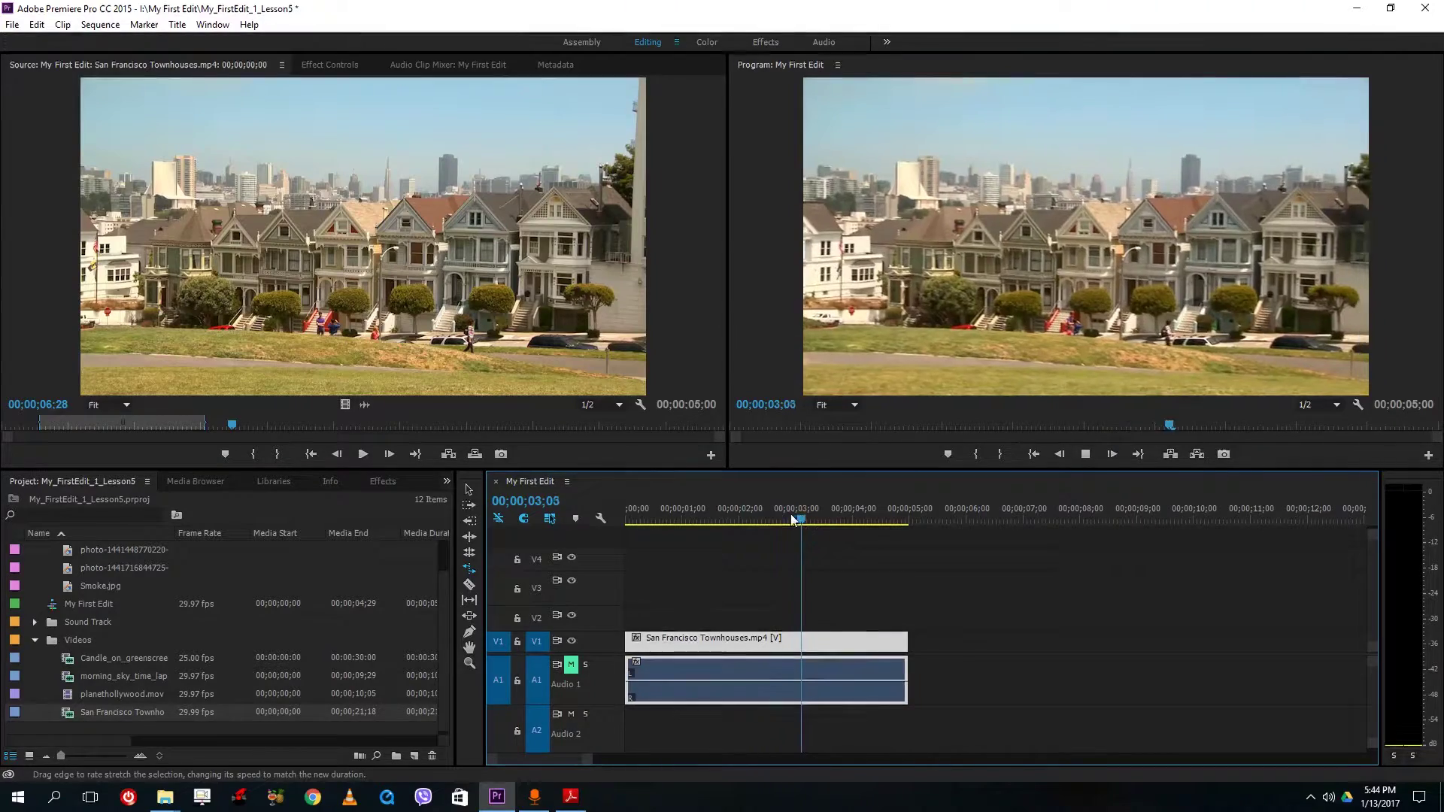
{"action": "key", "text": "Home"}
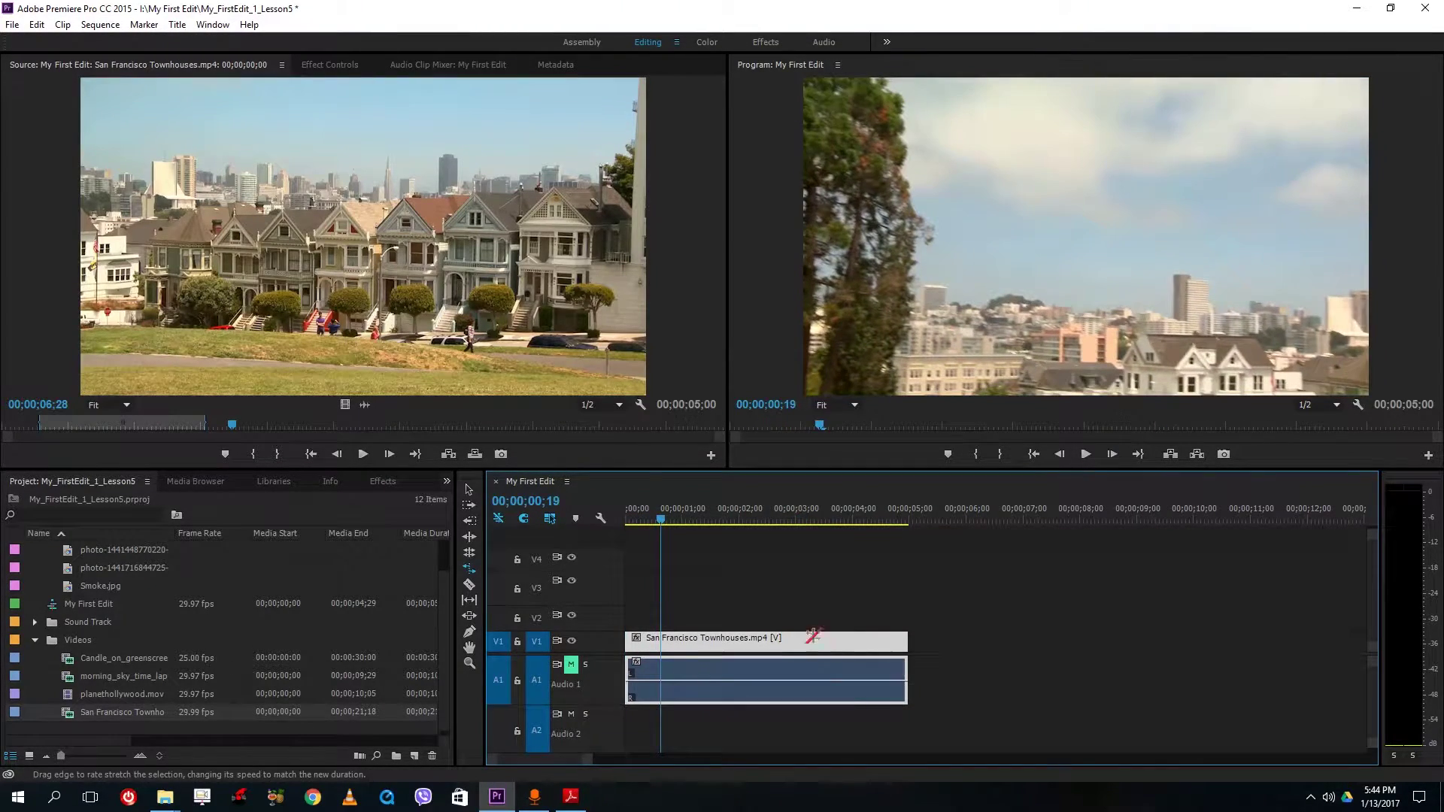
{"action": "key", "text": "Home"}
{"action": "key", "text": "space"}
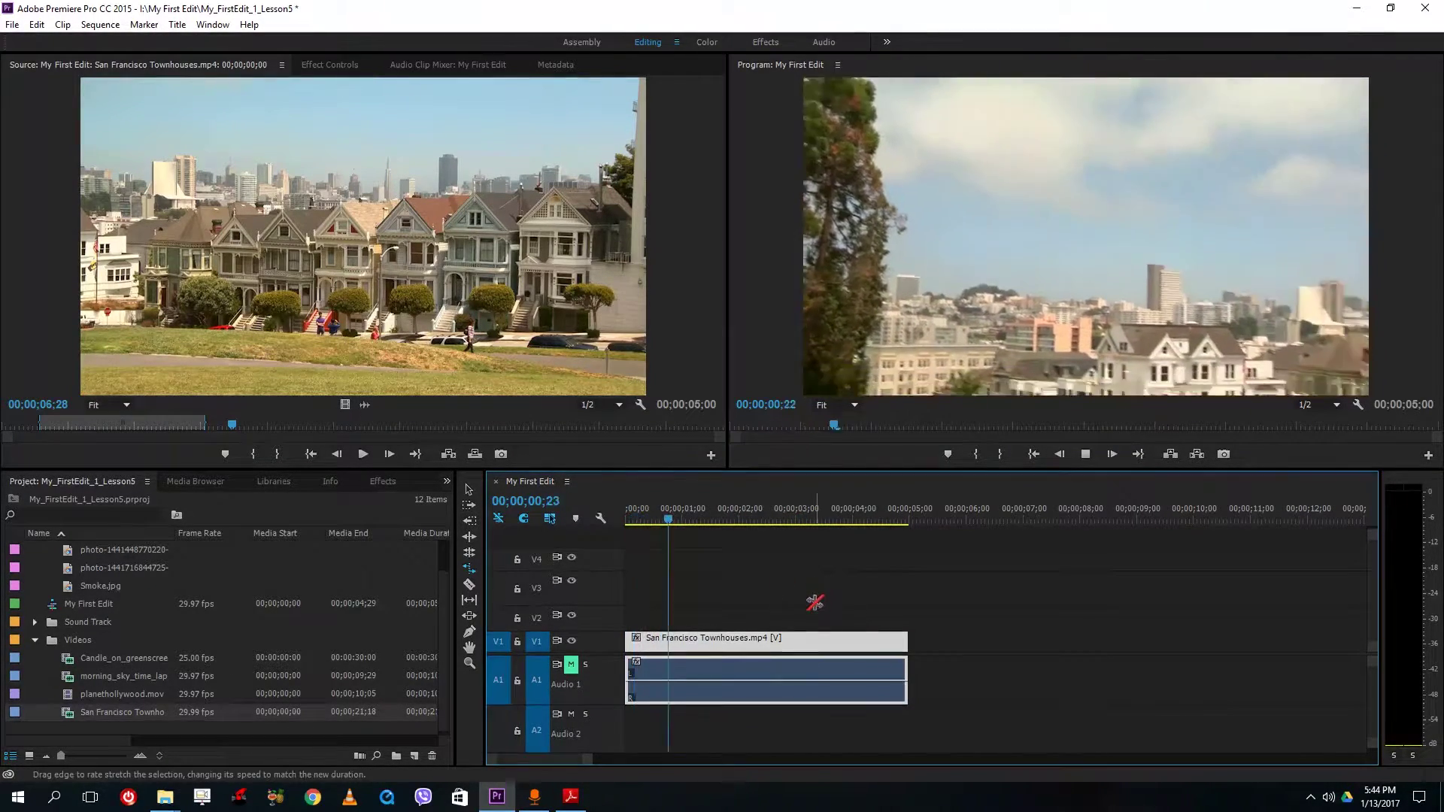
{"action": "key", "text": "space"}
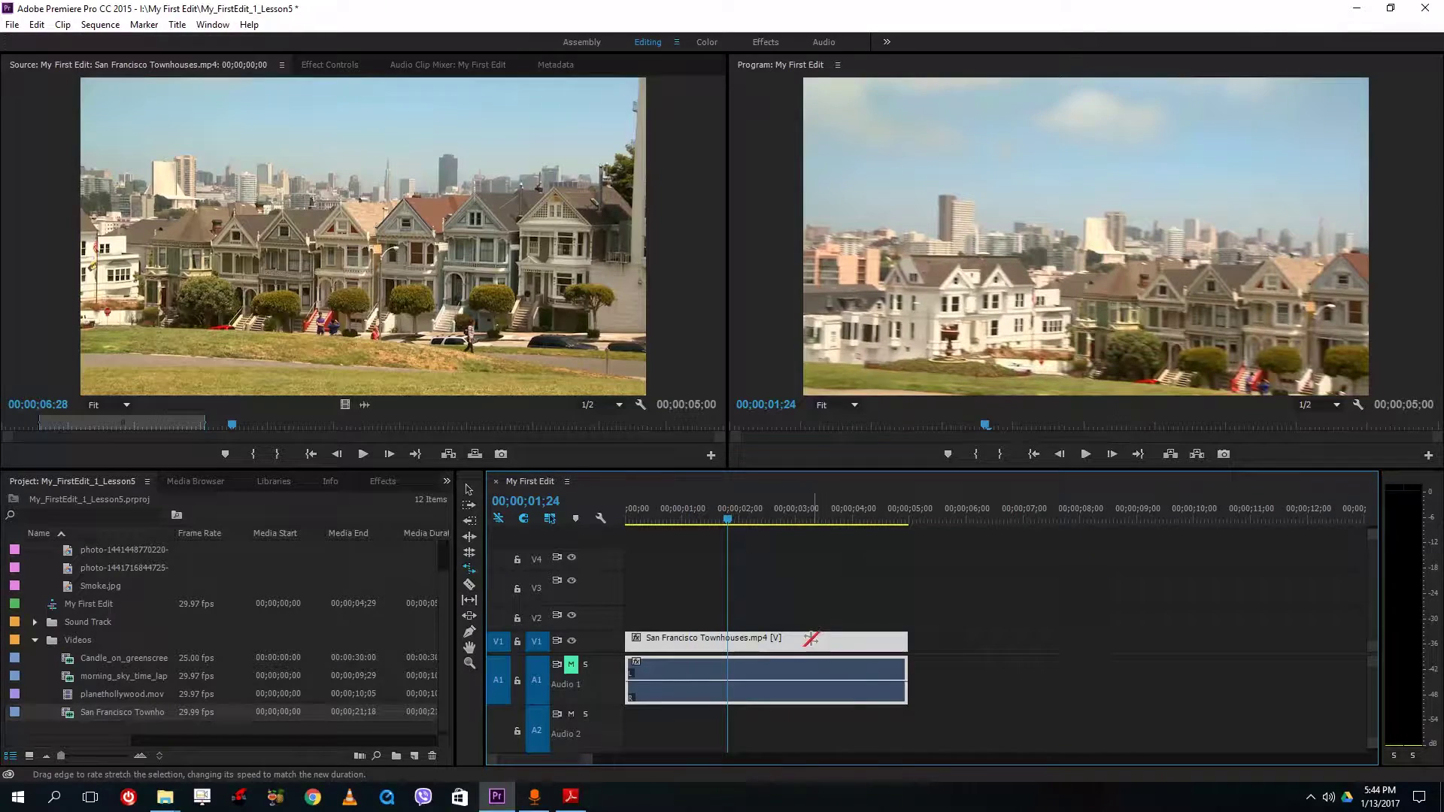
- Reverse the San Francisco Townhouses clip's speed through Speed/Duration, and review the reversed footage by scrubbing and playing it
{"action": "right_click", "coordinate": [812, 639]}
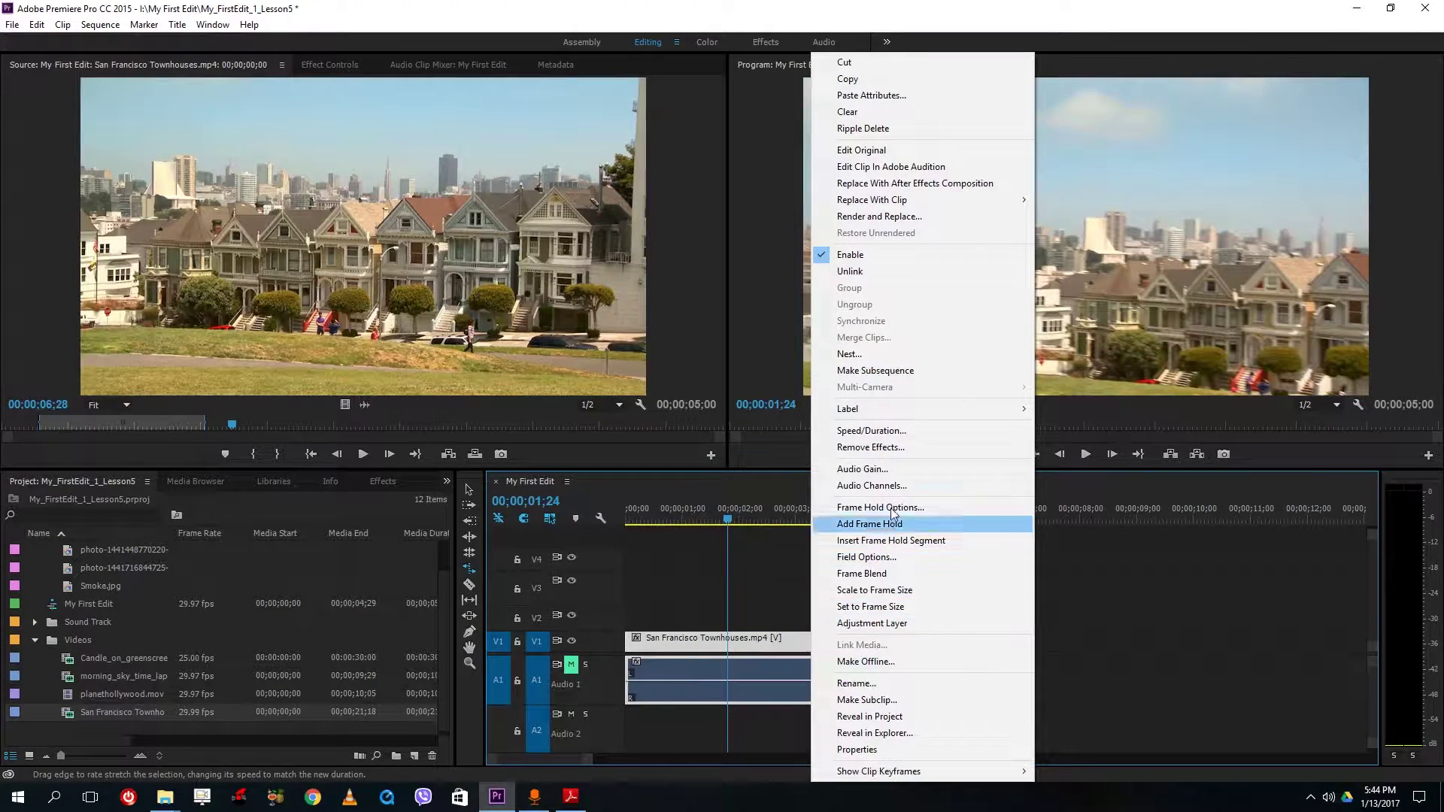
{"action": "left_click", "coordinate": [899, 430]}
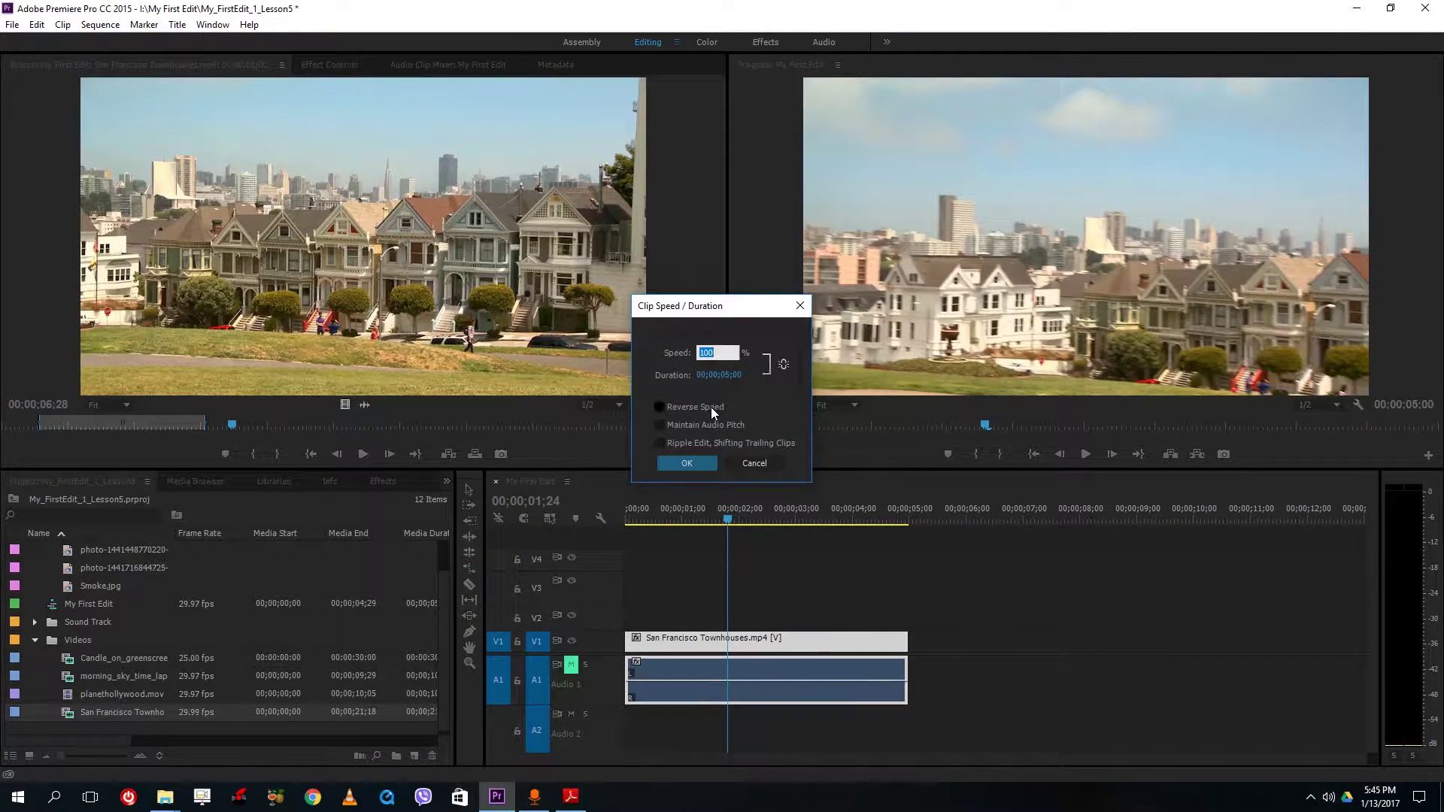
{"action": "left_click", "coordinate": [712, 409]}
{"action": "left_click", "coordinate": [695, 462]}
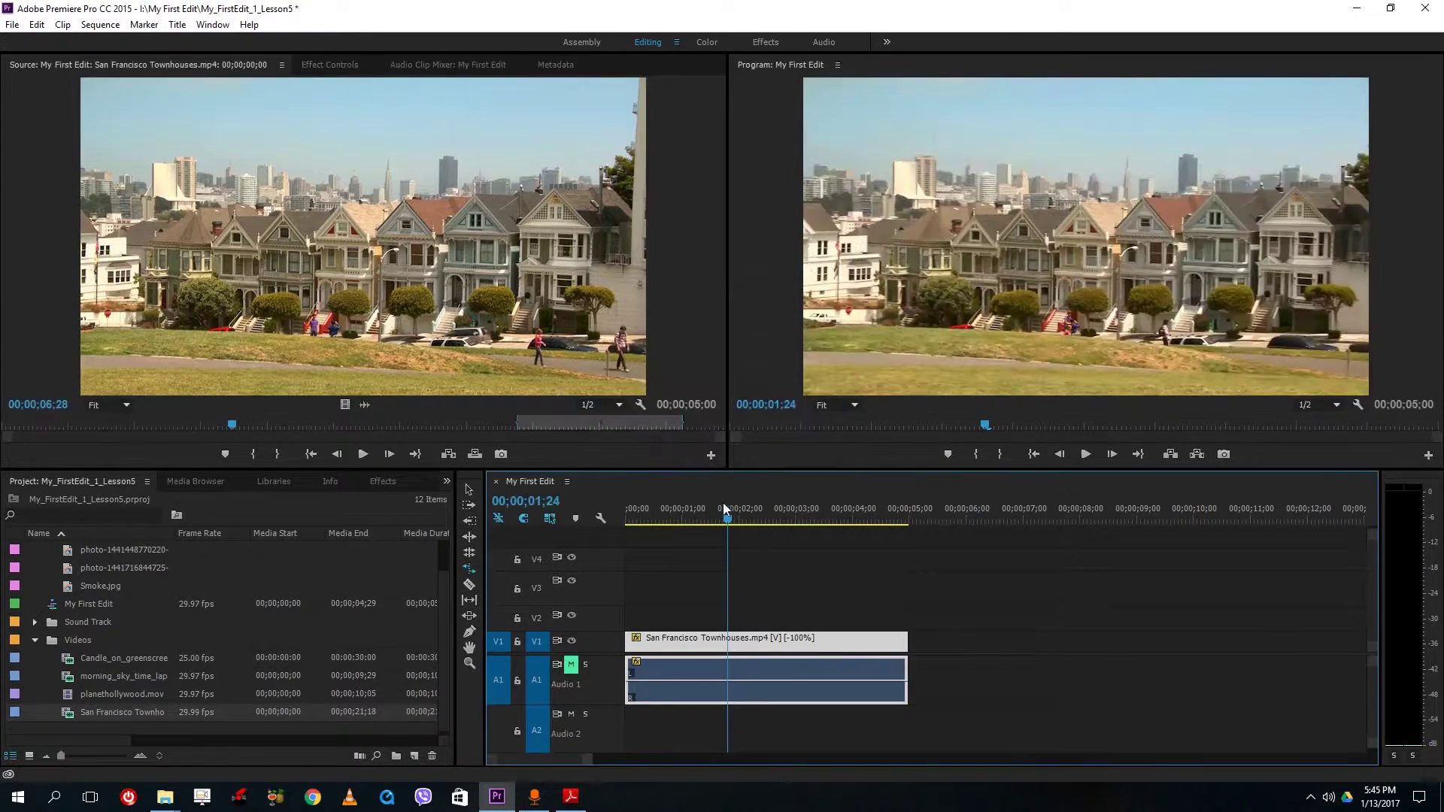
{"action": "left_click", "coordinate": [746, 516]}
{"action": "left_click_drag", "start_coordinate": [746, 516], "coordinate": [602, 517]}
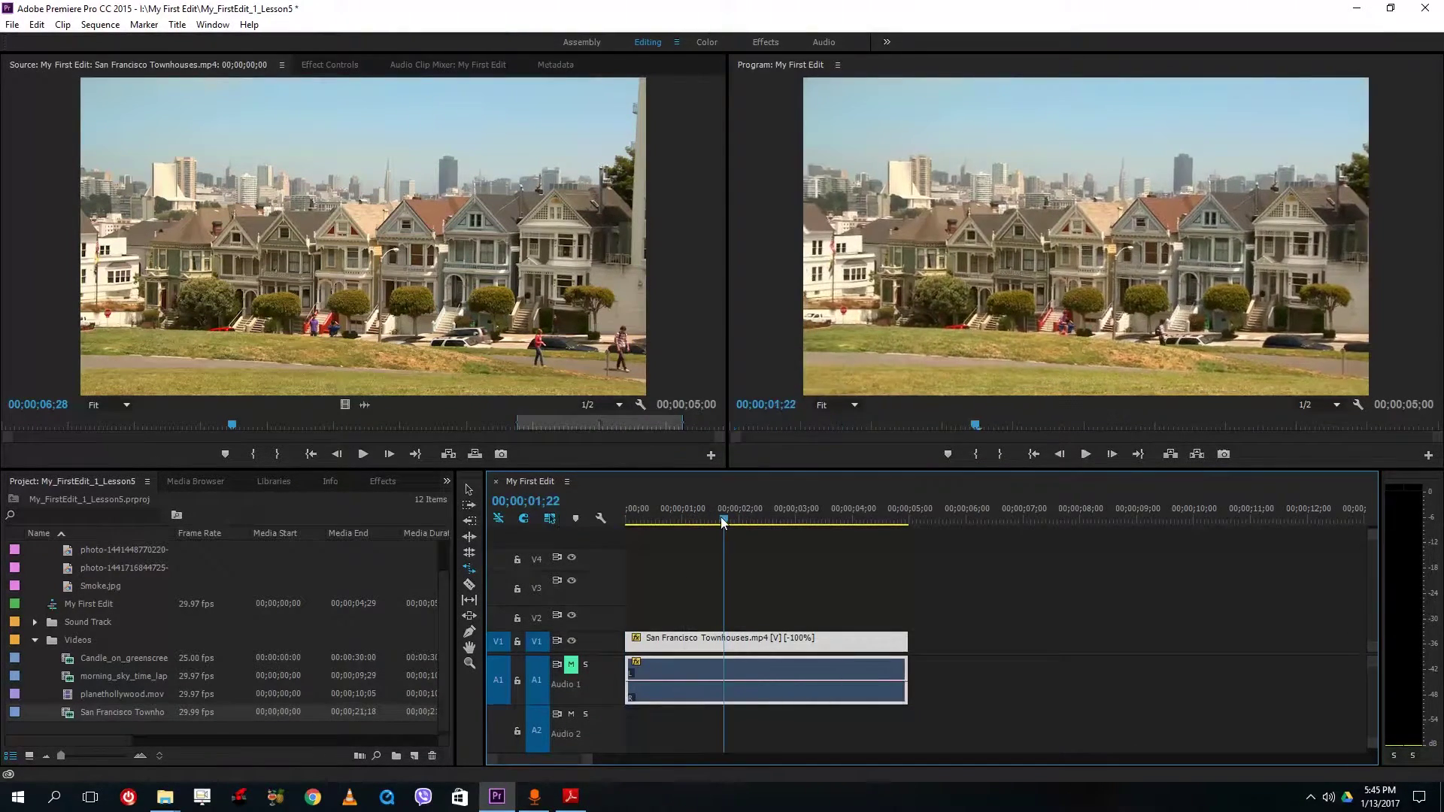
{"action": "key", "text": "space"}
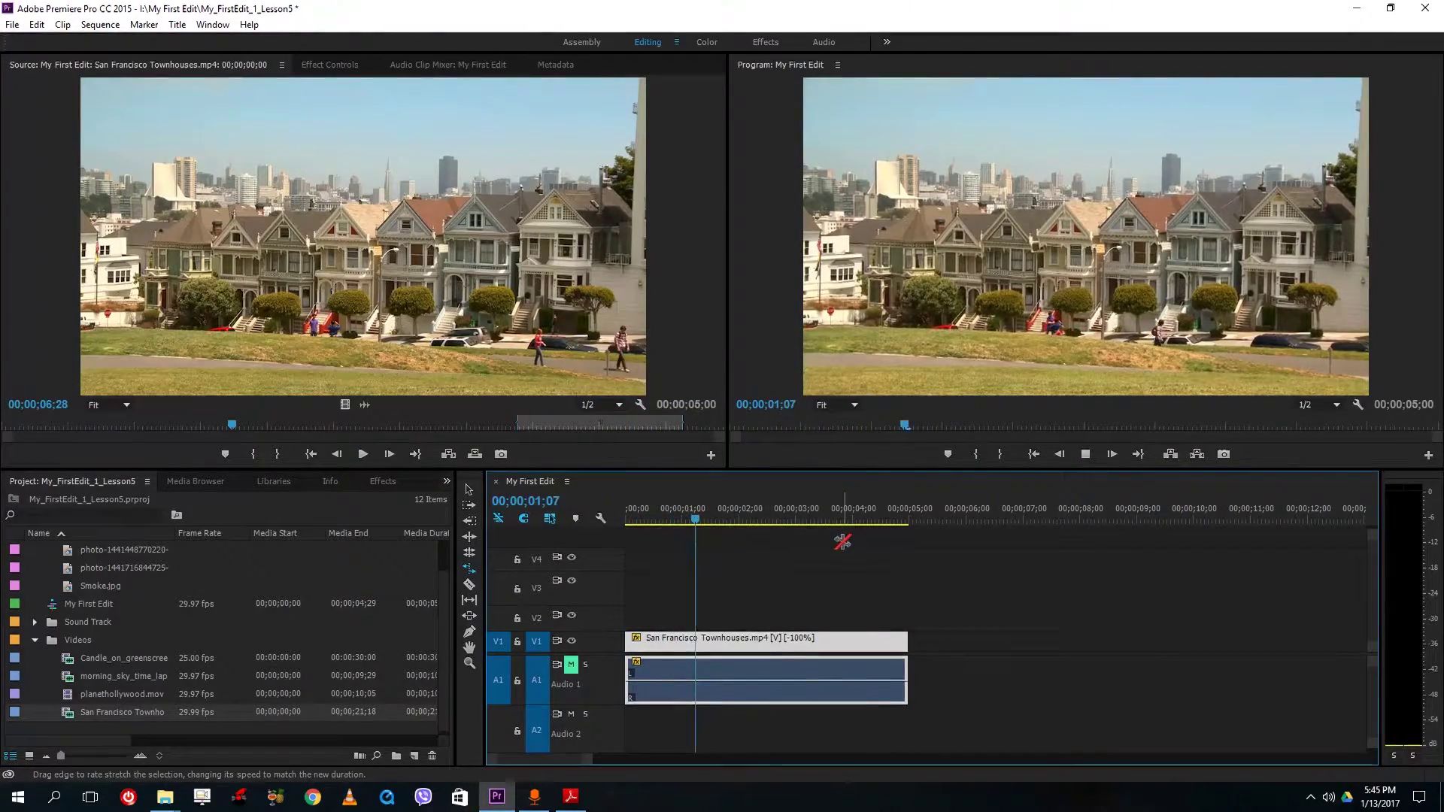
{"action": "left_click", "coordinate": [763, 514]}
{"action": "mouse_move", "coordinate": [767, 512]}
{"action": "left_mouse_down"}
{"action": "mouse_move", "coordinate": [908, 512]}
{"action": "mouse_move", "coordinate": [764, 530]}
{"action": "mouse_move", "coordinate": [820, 537]}
{"action": "mouse_move", "coordinate": [809, 519]}
{"action": "mouse_move", "coordinate": [767, 521]}
{"action": "mouse_move", "coordinate": [810, 530]}
{"action": "mouse_move", "coordinate": [814, 516]}
{"action": "mouse_move", "coordinate": [784, 519]}
{"action": "left_mouse_up"}
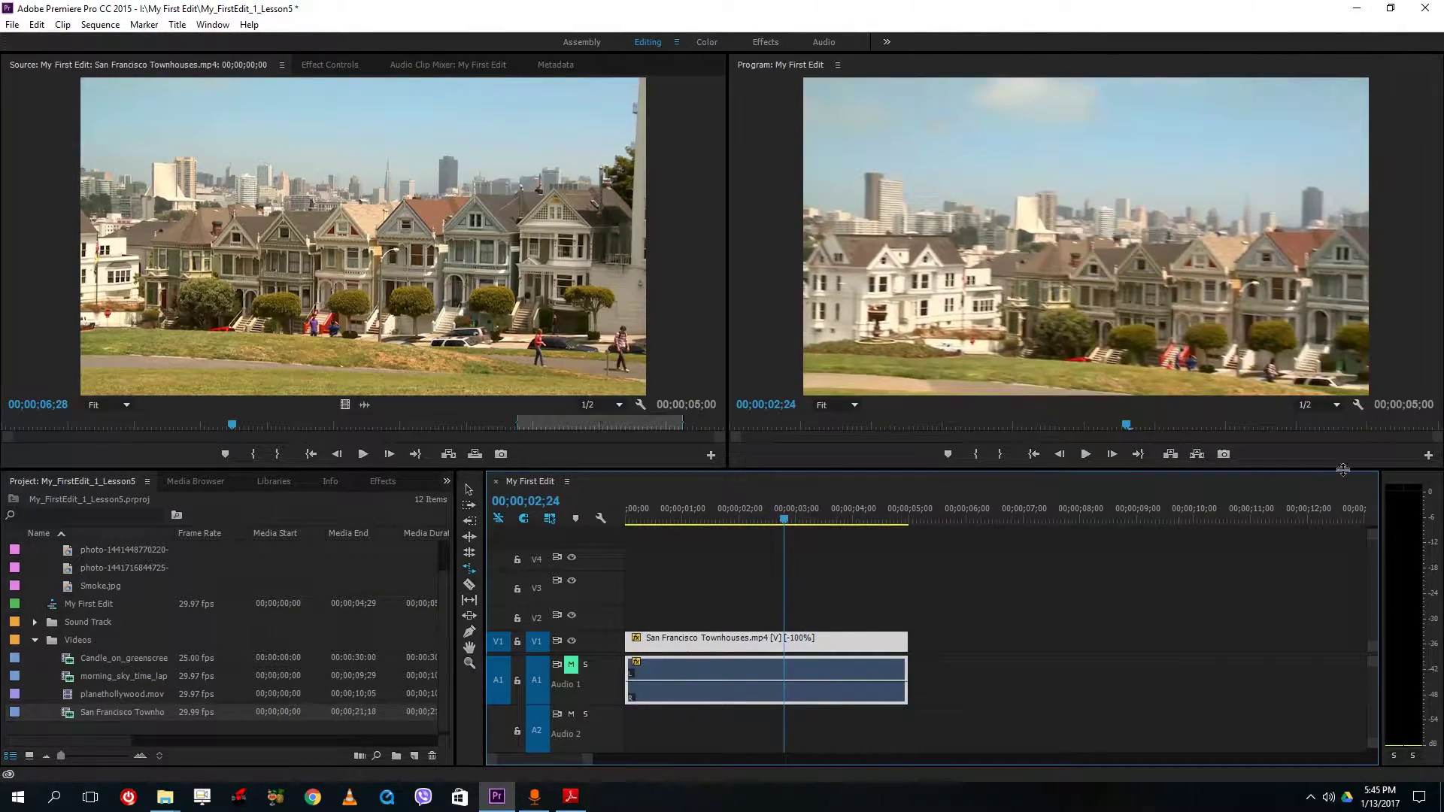
{"action": "key", "text": "space"}
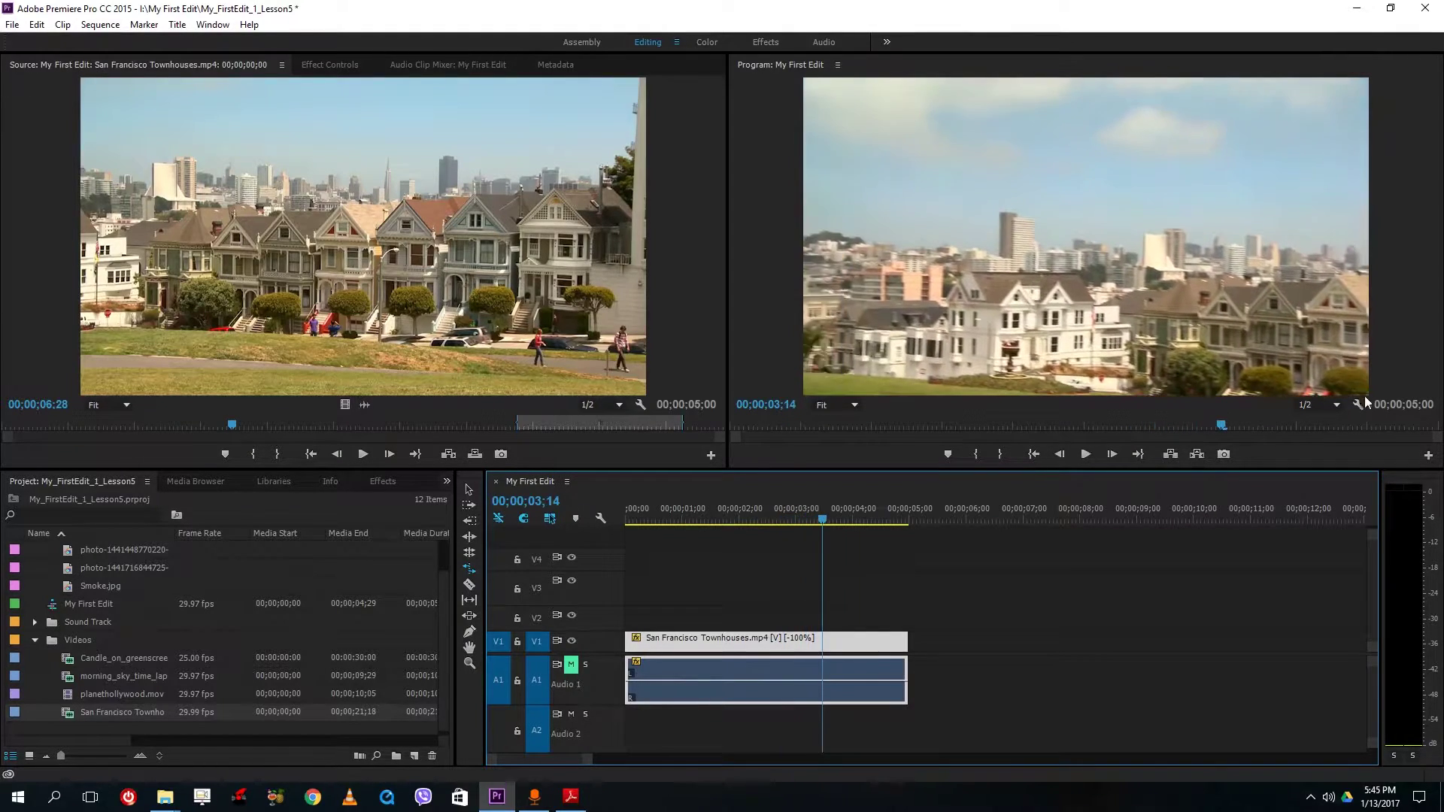
{"action": "left_click_drag", "start_coordinate": [823, 517], "coordinate": [766, 510]}
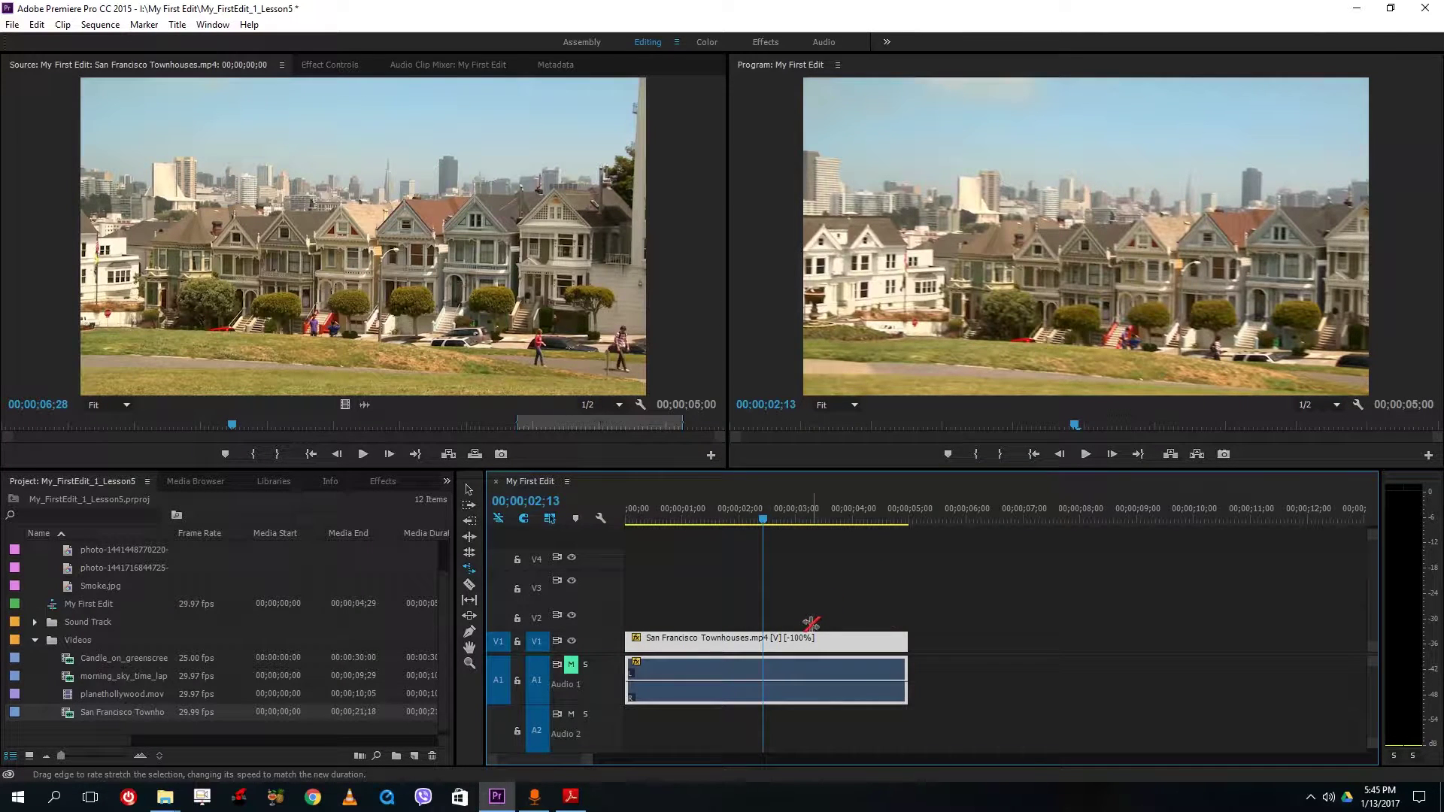
- Place Proctor.mp3 from the Sound Track bin on the Audio 1 track at the start of the sequence
{"action": "left_click", "coordinate": [519, 519]}
{"action": "left_click", "coordinate": [469, 490]}
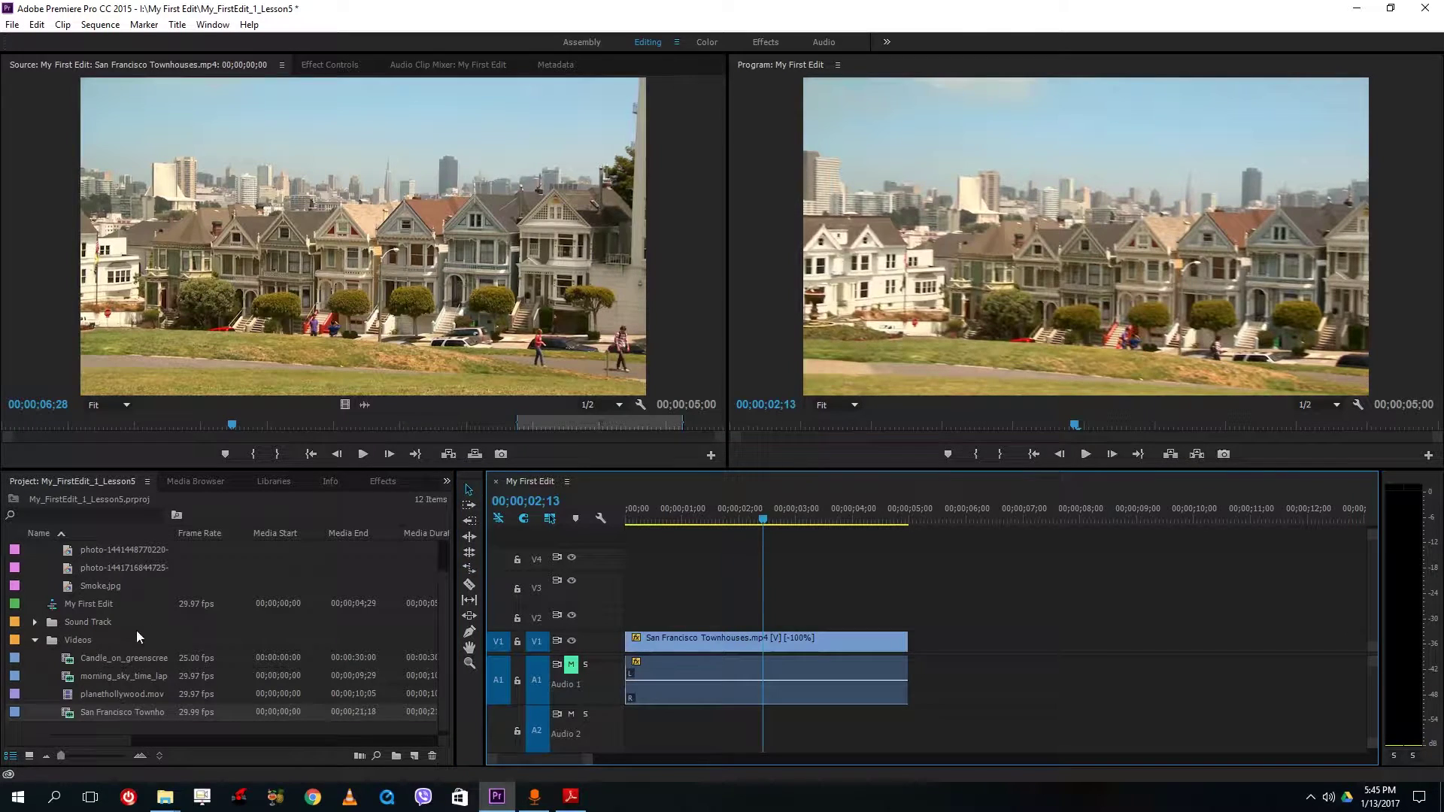
{"action": "mouse_move", "coordinate": [89, 666]}
{"action": "left_mouse_down"}
{"action": "mouse_move", "coordinate": [670, 613]}
{"action": "mouse_move", "coordinate": [669, 683]}
{"action": "mouse_move", "coordinate": [66, 659]}
{"action": "left_mouse_up"}
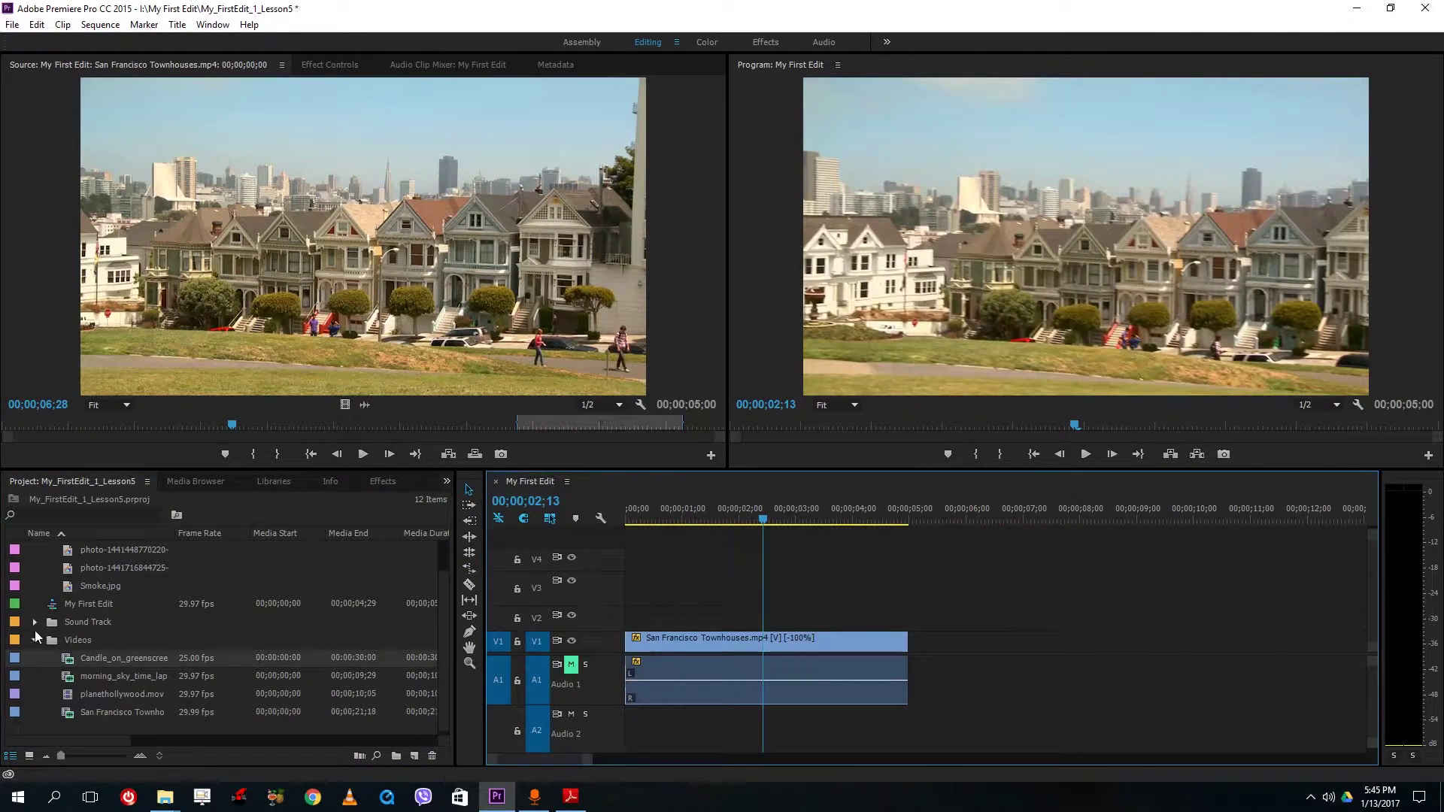
{"action": "left_click", "coordinate": [34, 639]}
{"action": "left_click", "coordinate": [35, 659]}
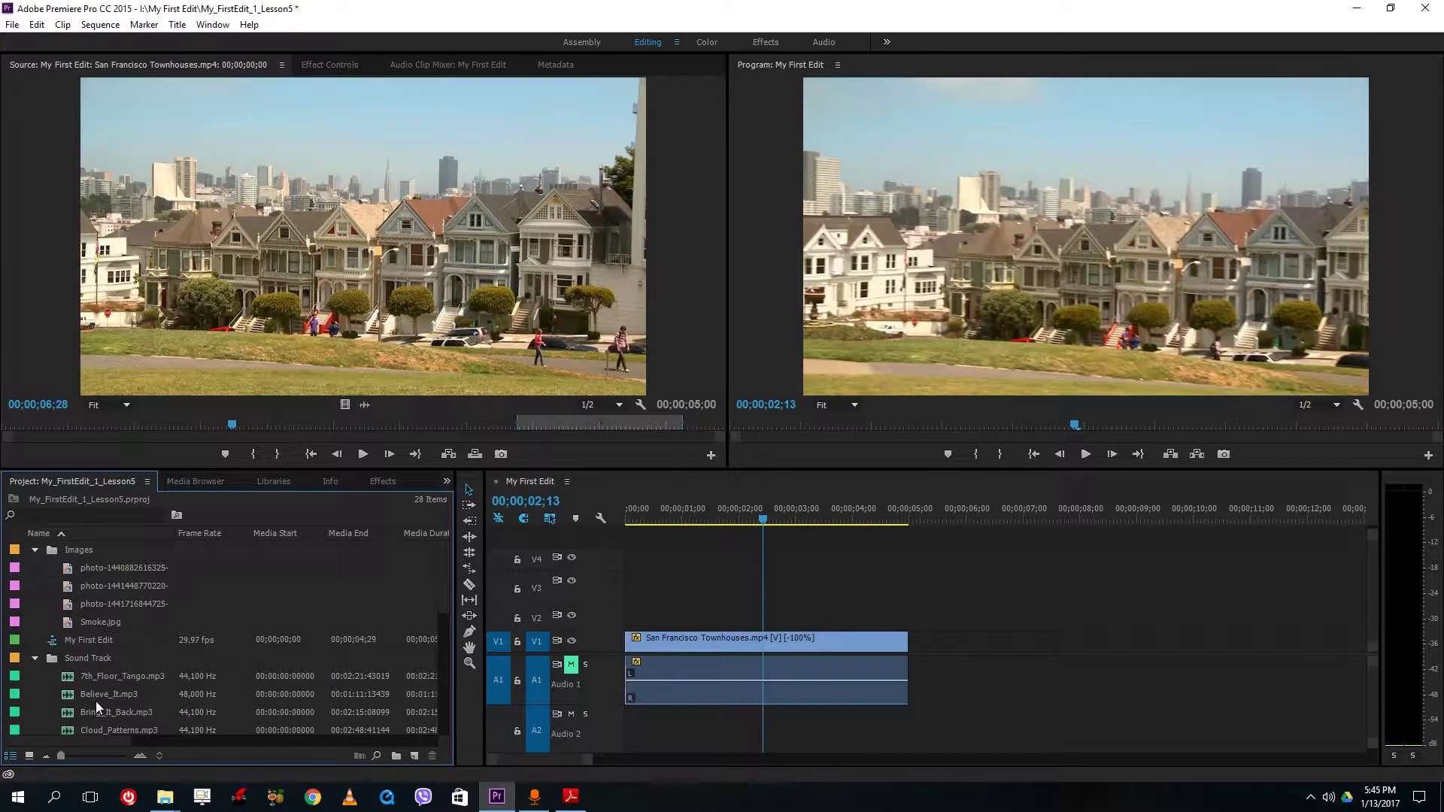
{"action": "scroll", "coordinate": [96, 701], "scroll_direction": "down", "scroll_amount": 4}
{"action": "left_click_drag", "start_coordinate": [76, 665], "coordinate": [640, 681]}
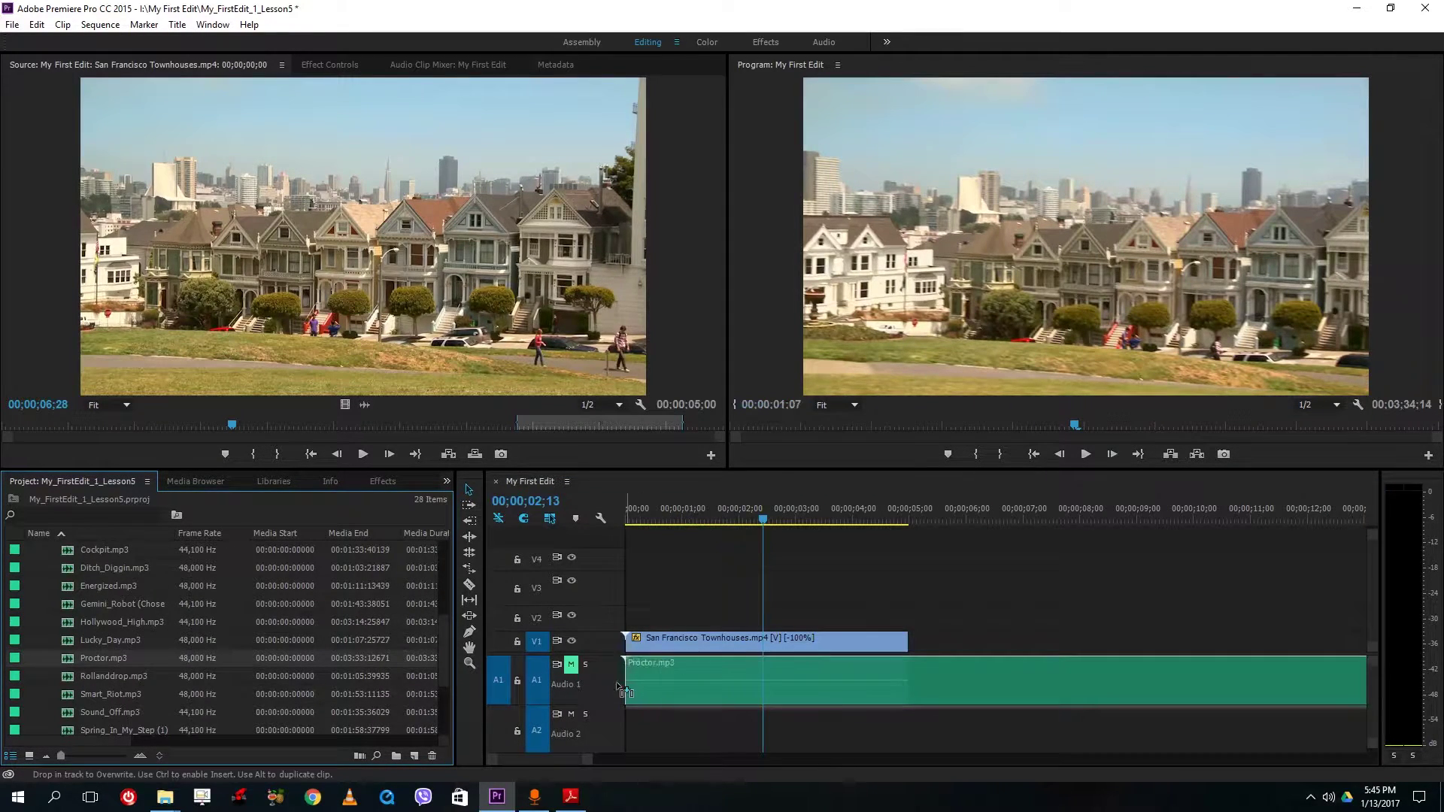
- Cut Proctor.mp3 with the Razor tool at the end of the townhouses clip, and delete the excess audio
{"action": "left_click", "coordinate": [469, 584]}
{"action": "left_click", "coordinate": [909, 677]}
{"action": "left_click", "coordinate": [470, 489]}
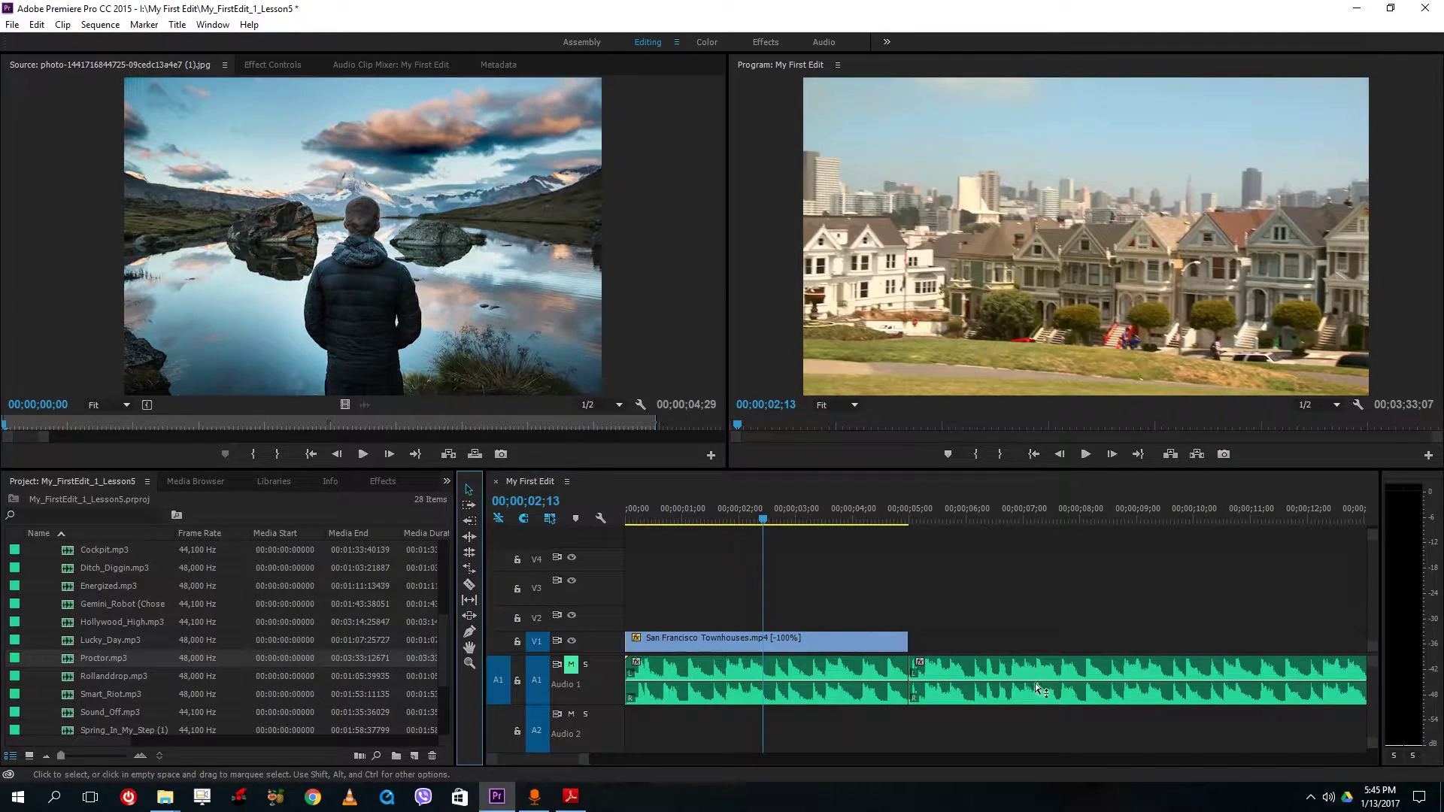
{"action": "left_click", "coordinate": [1034, 686]}
- Unmute the Audio 1 track and play the sequence from its start with the music
{"action": "left_click_drag", "start_coordinate": [657, 517], "coordinate": [433, 498]}
{"action": "key", "text": "space"}
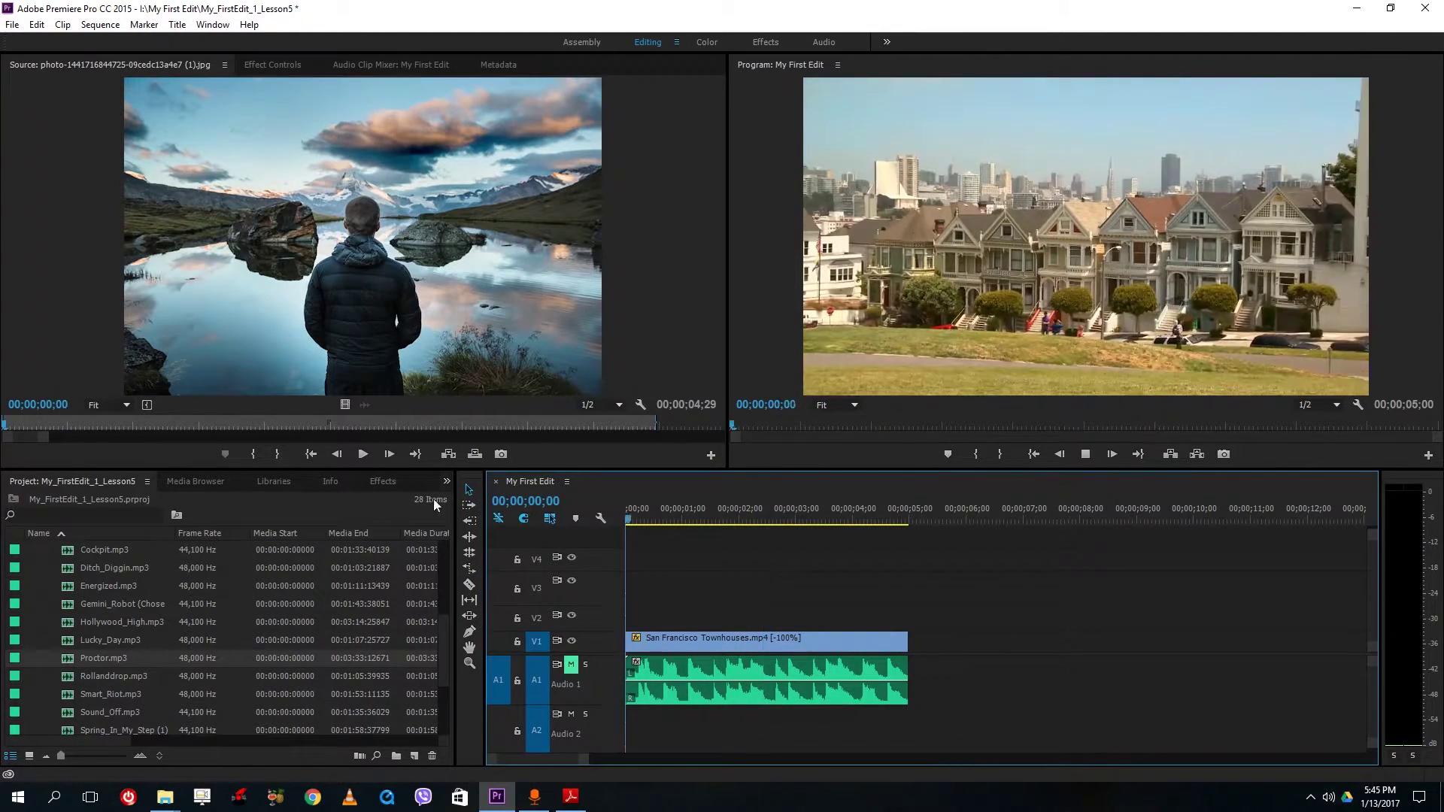
{"action": "left_click", "coordinate": [571, 666]}
{"action": "key", "text": "space"}
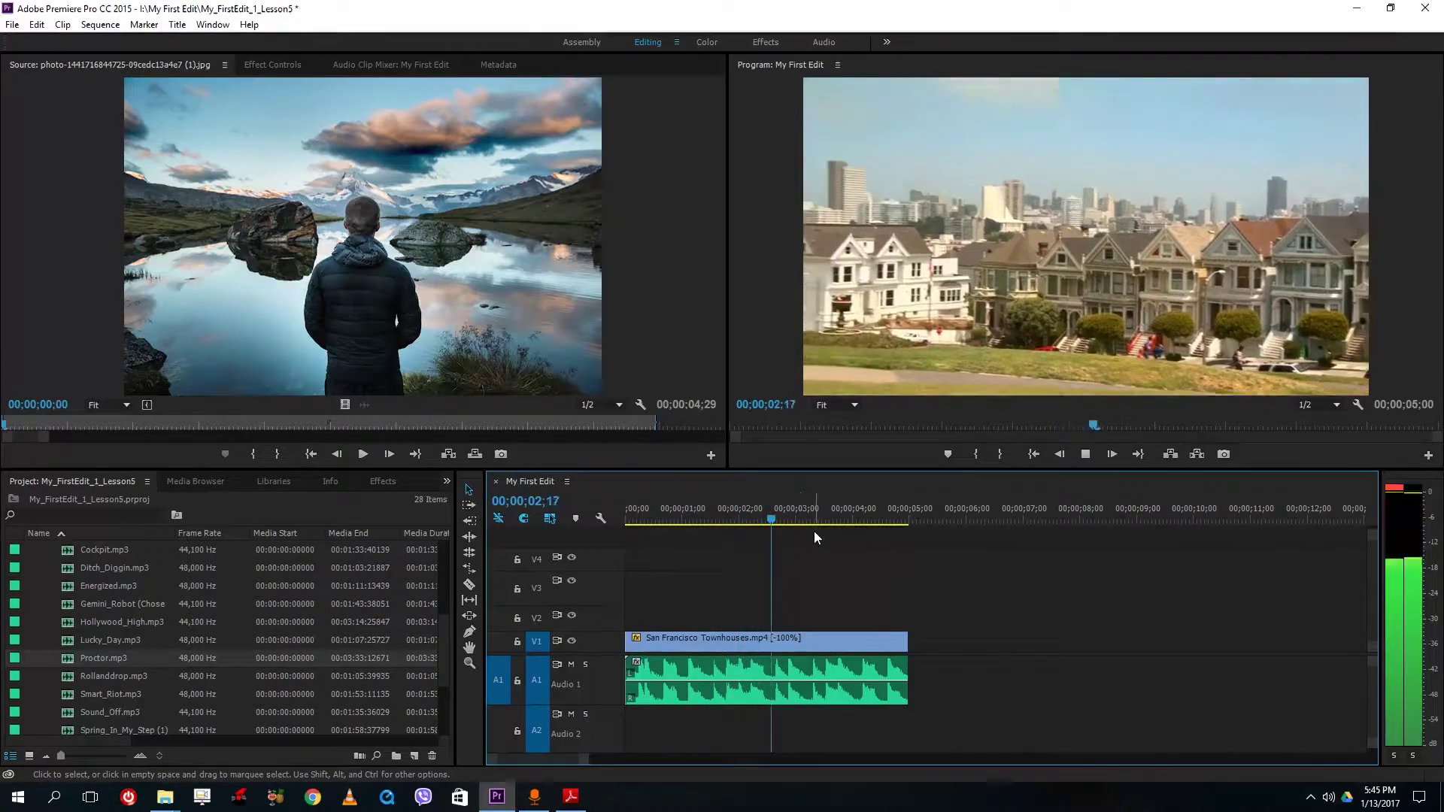
{"action": "key", "text": "space"}
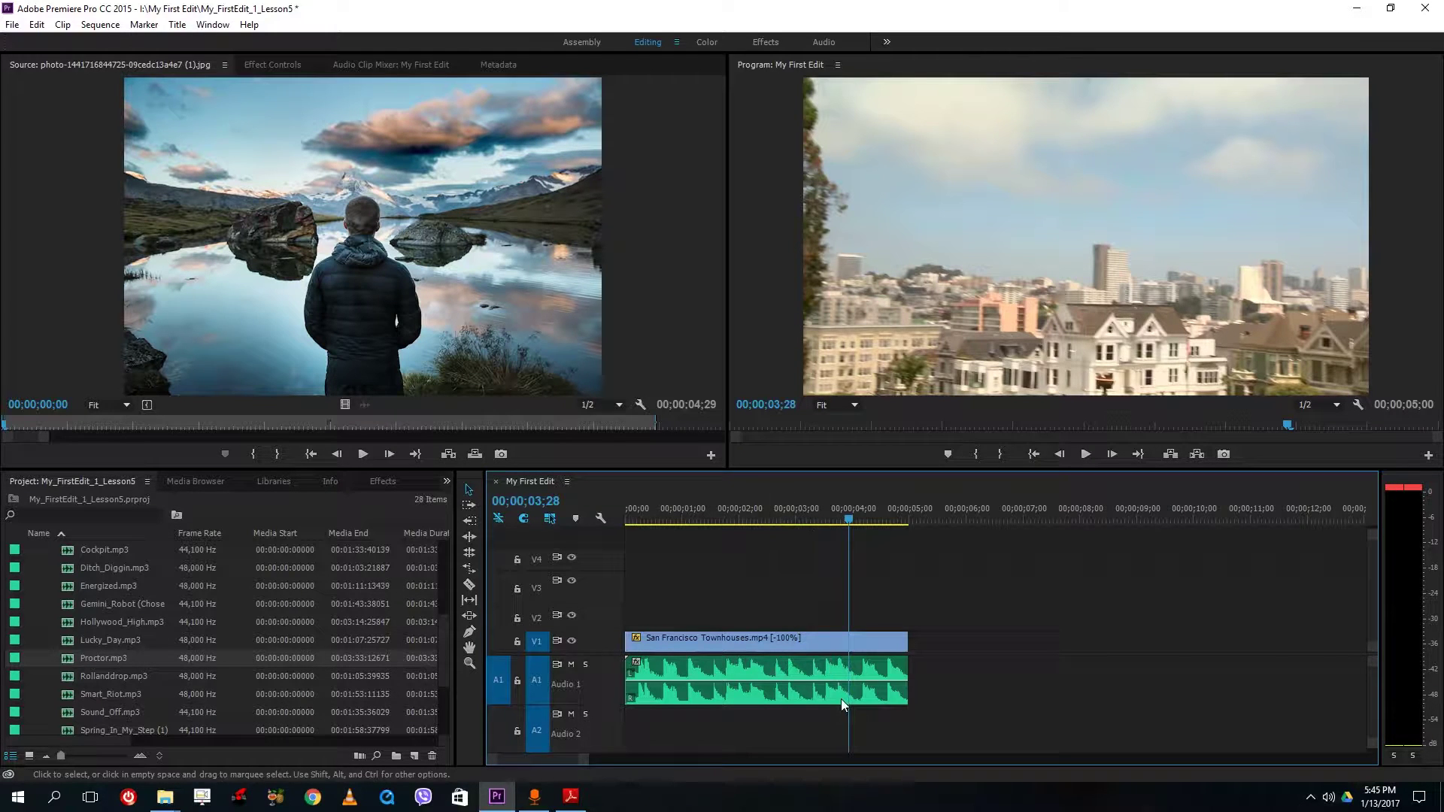
- Set the Proctor.mp3 clip's speed to 50% with the duration kept at 5 seconds, and listen to part of it
{"action": "right_click", "coordinate": [810, 666]}
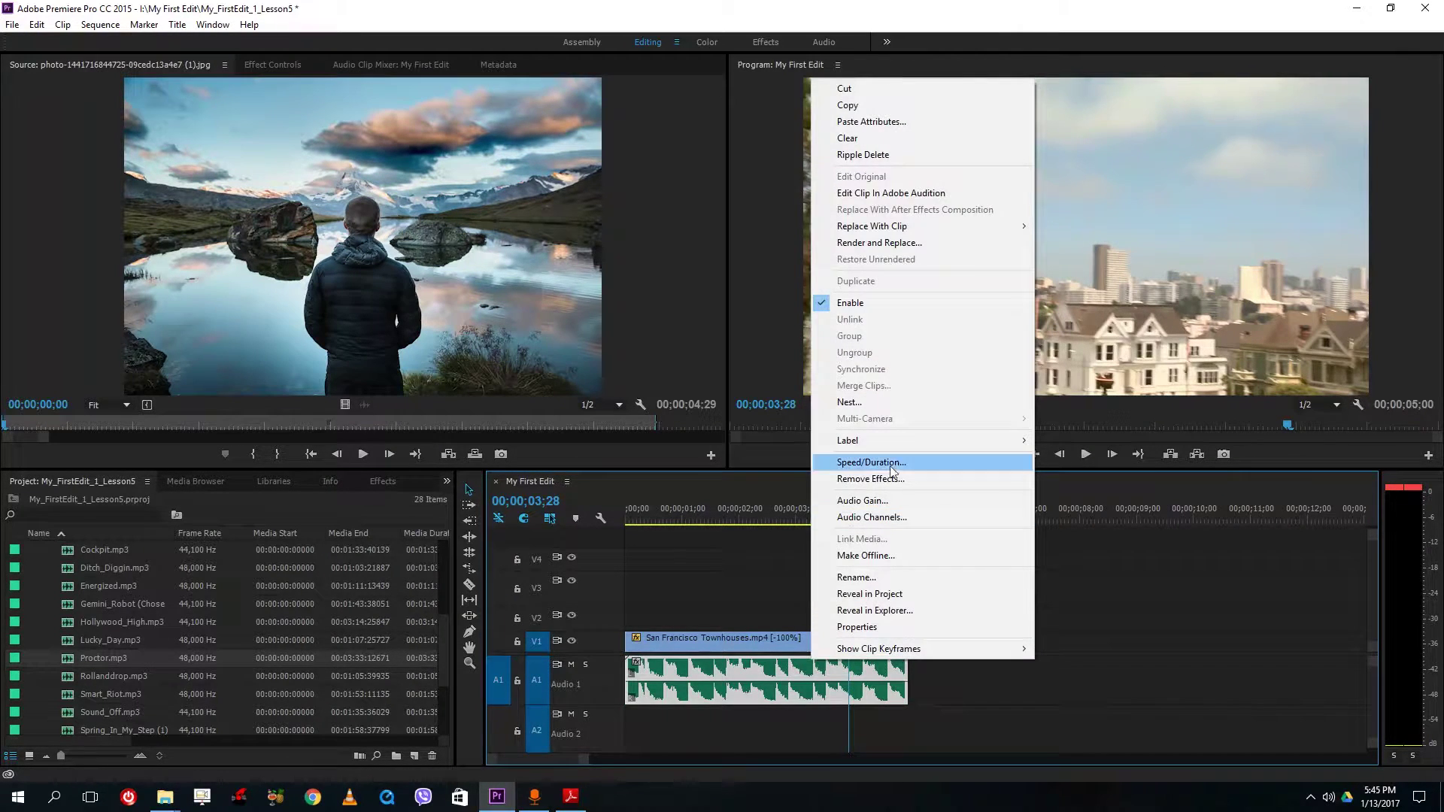
{"action": "left_click", "coordinate": [893, 458]}
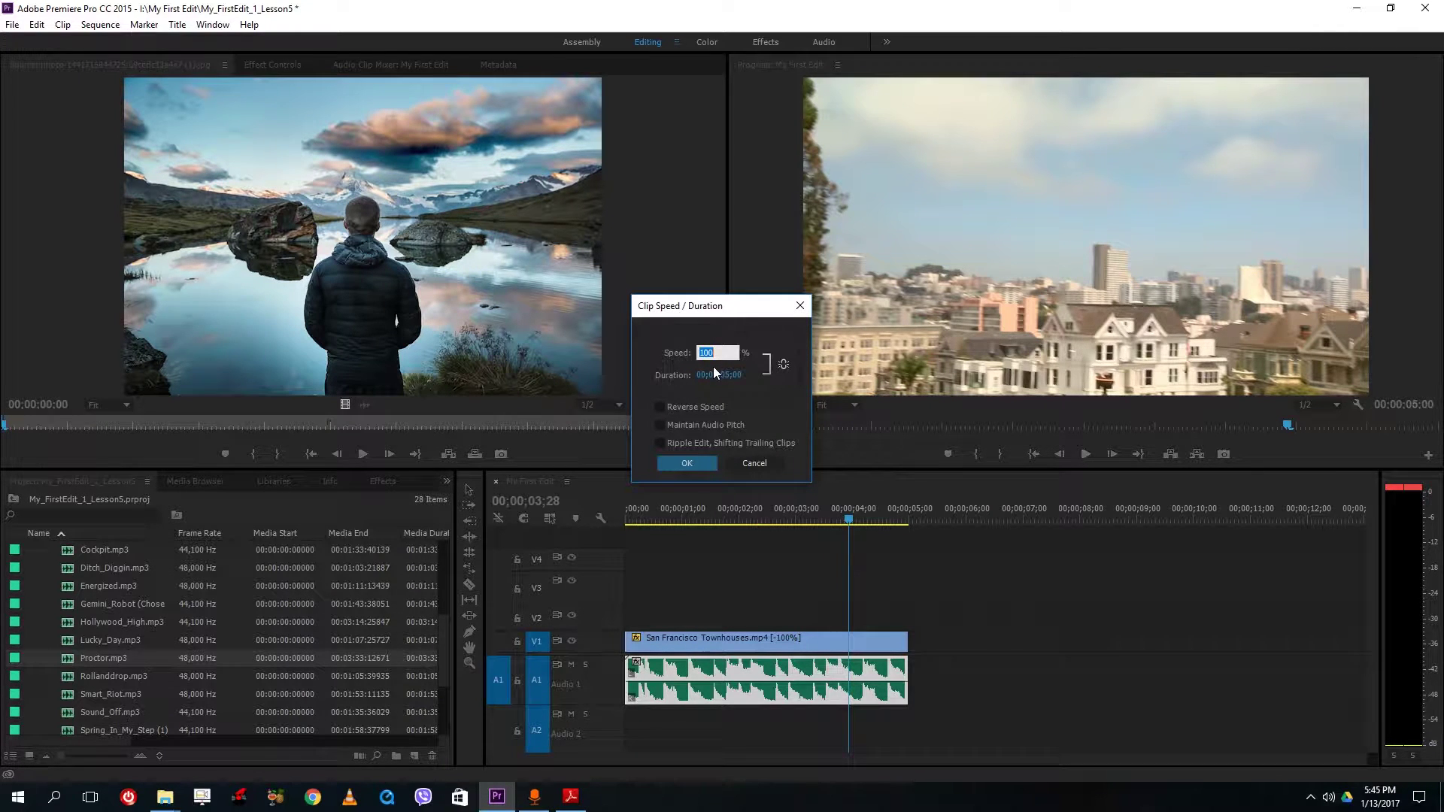
{"action": "left_click", "coordinate": [706, 462]}
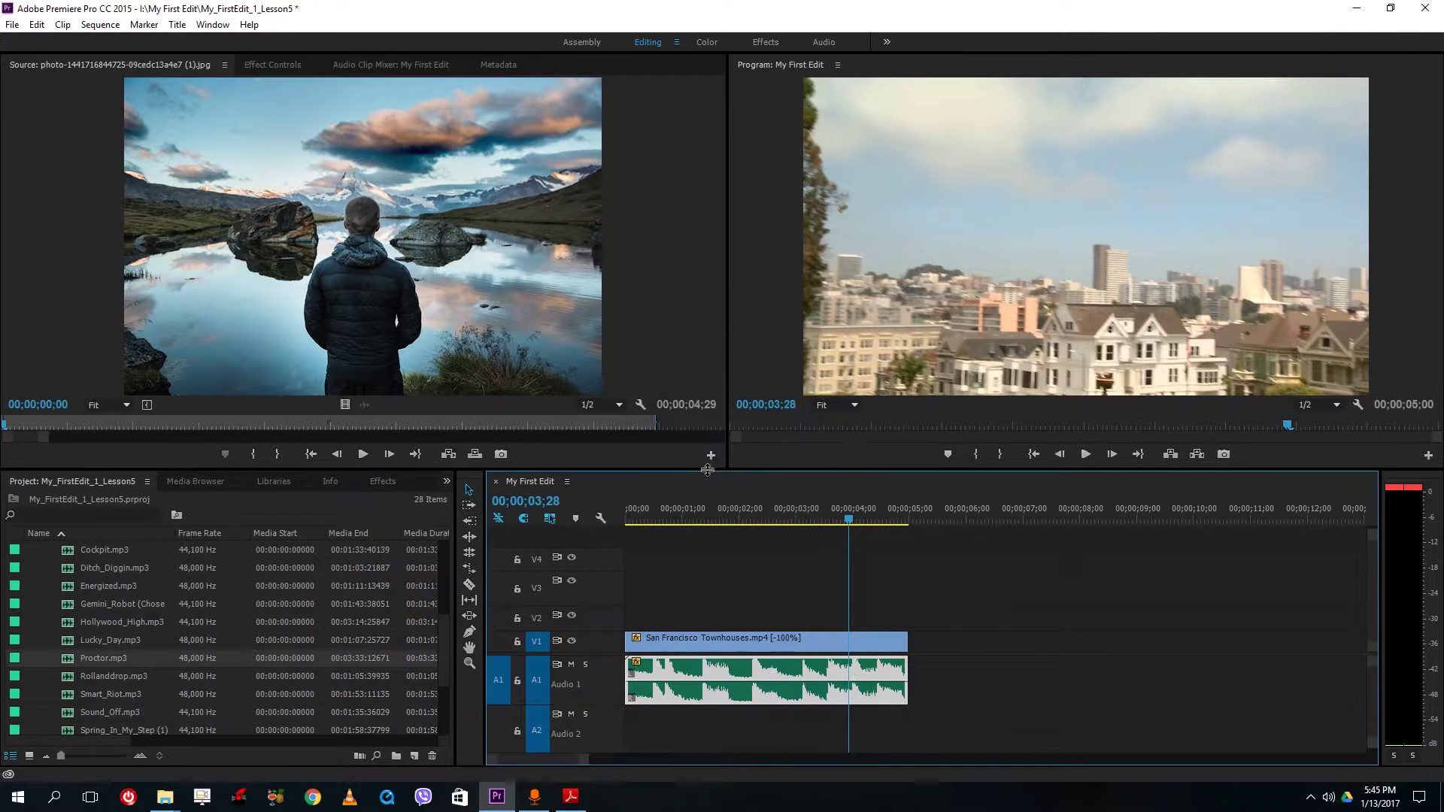
{"action": "left_click", "coordinate": [705, 508]}
{"action": "key", "text": "space"}
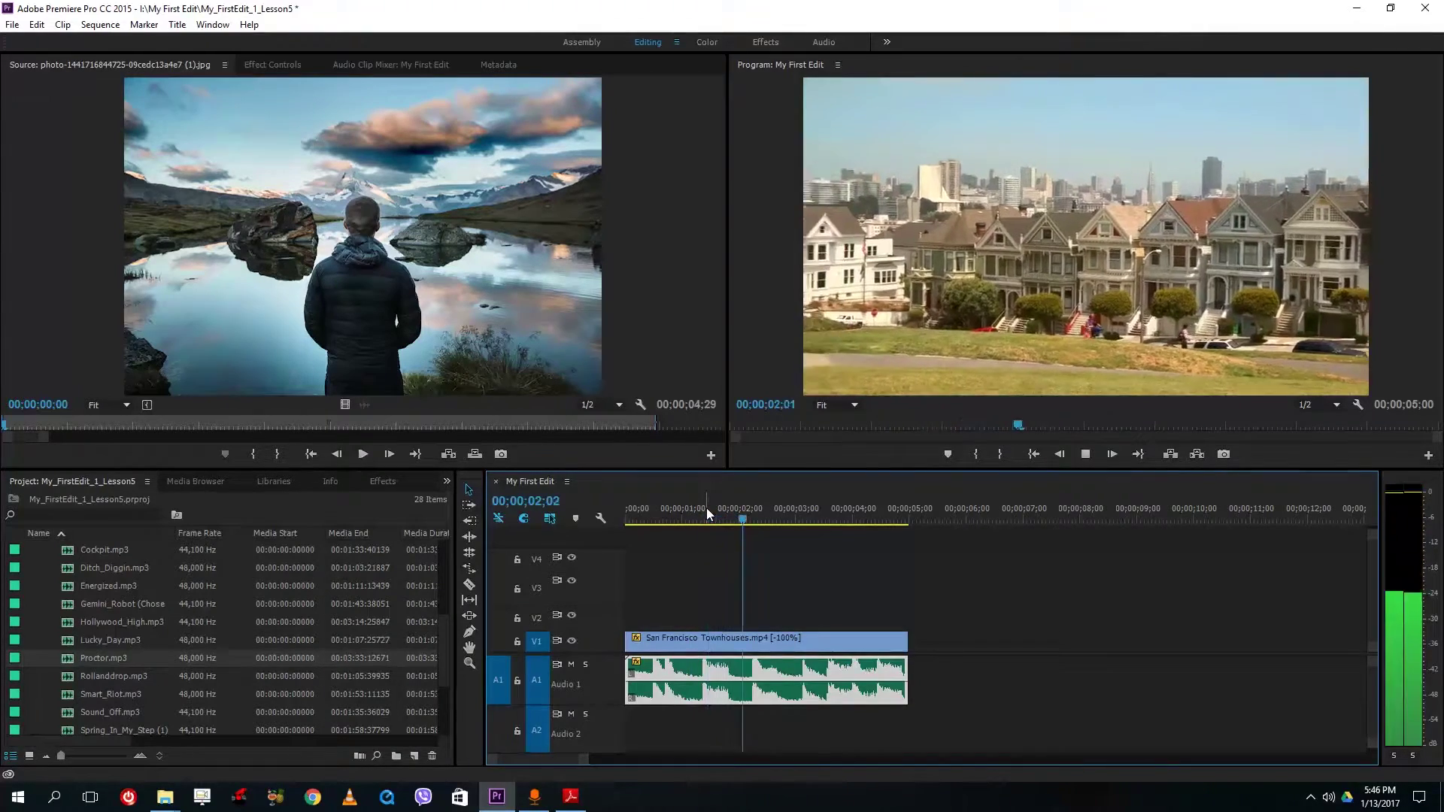
{"action": "key", "text": "space"}
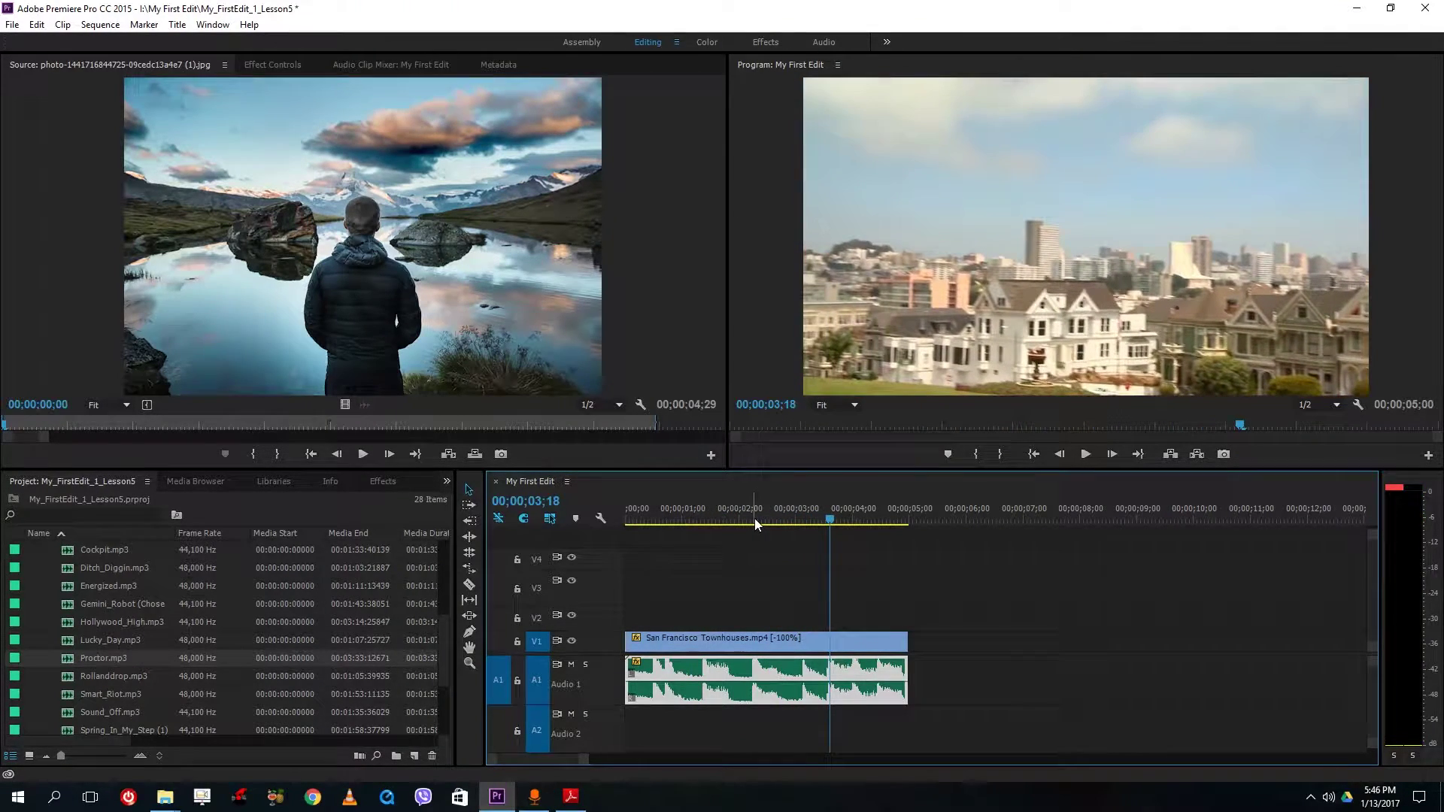
- Set the Proctor.mp3 clip's speed to 25% with duration kept unlinked, and play back part of it
{"action": "right_click", "coordinate": [798, 670]}
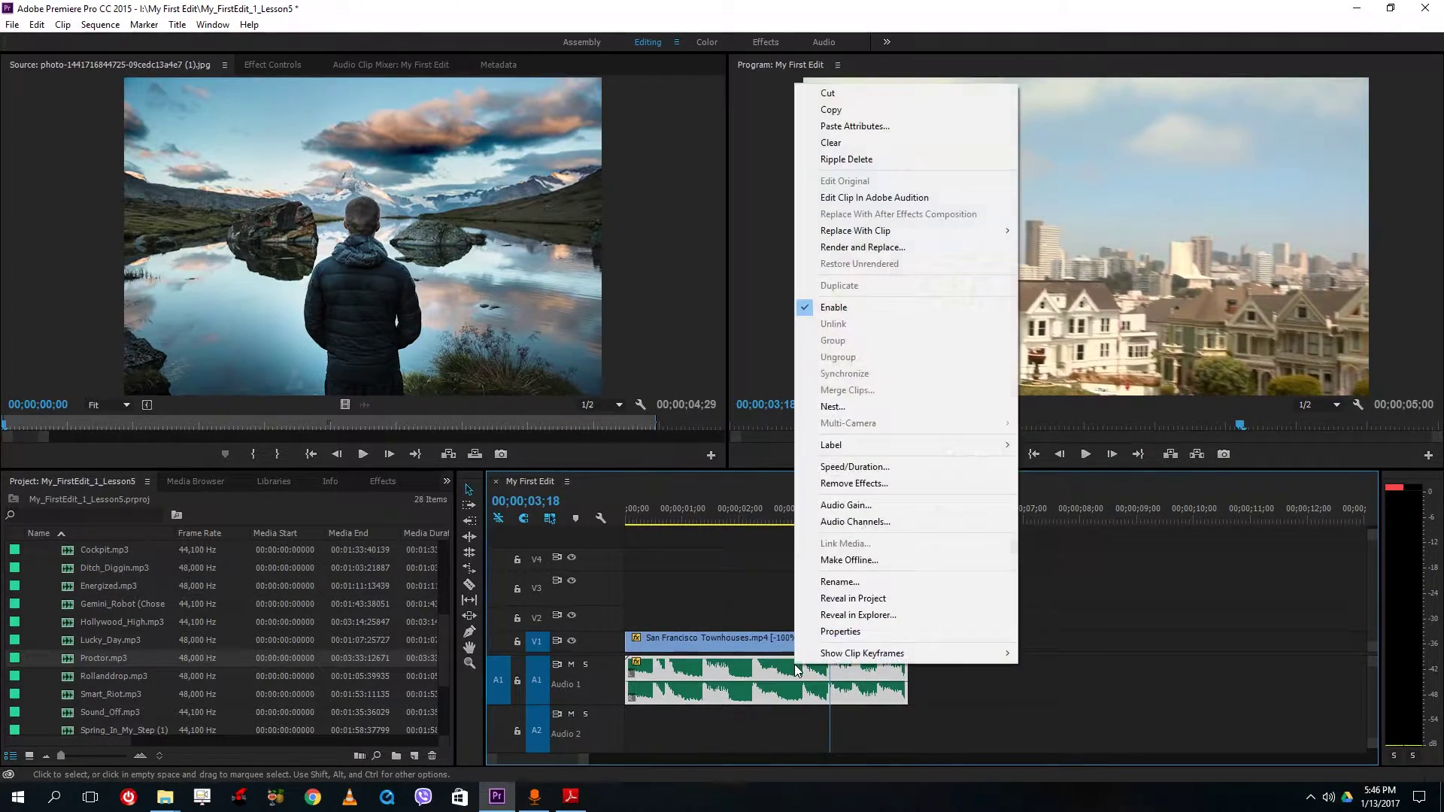
{"action": "left_click", "coordinate": [895, 472]}
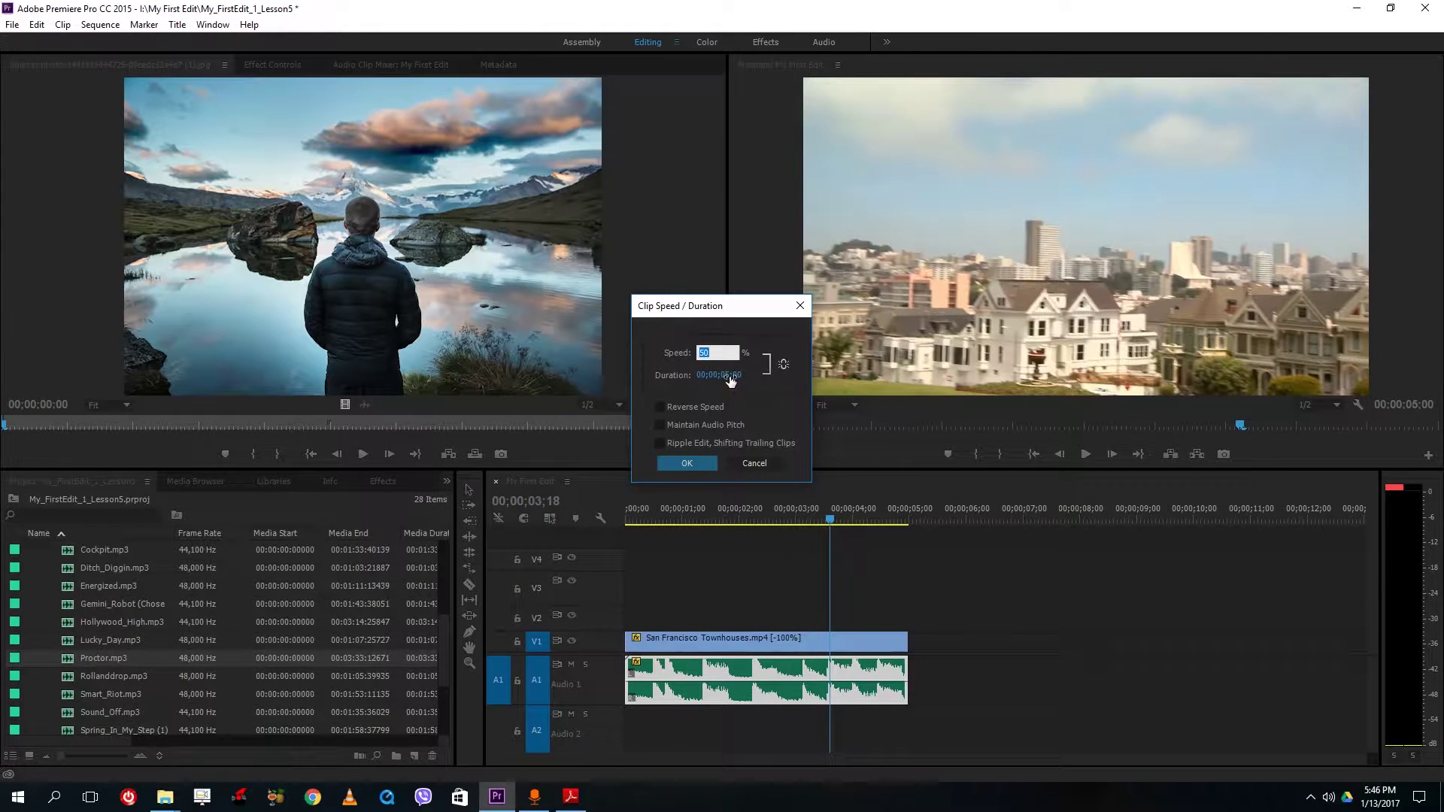
{"action": "left_click", "coordinate": [687, 462]}
{"action": "key", "text": "space"}
{"action": "left_click_drag", "start_coordinate": [700, 520], "coordinate": [716, 526]}
{"action": "key", "text": "space"}
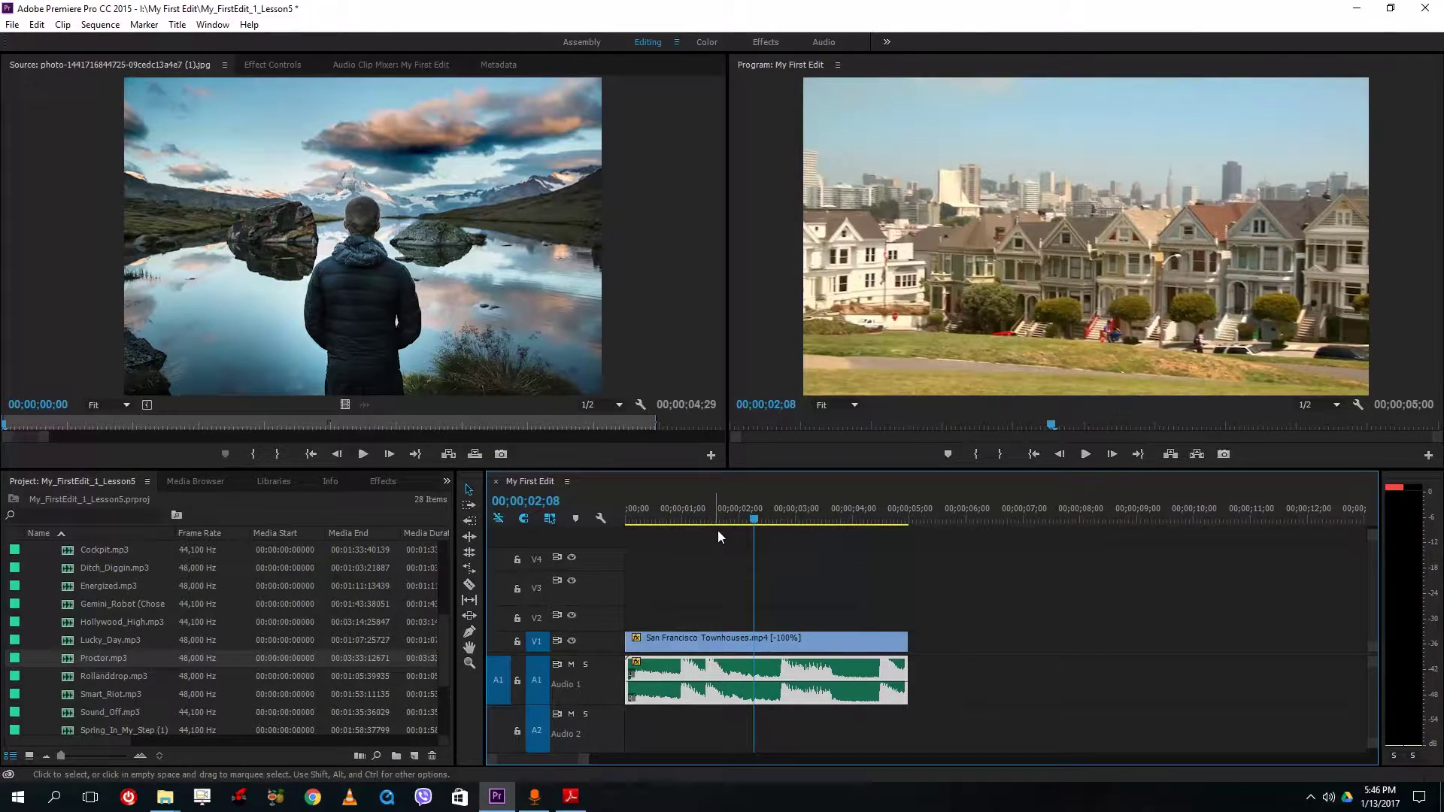
- Enable Maintain Audio Pitch for the Proctor.mp3 clip in Speed/Duration, and play the sequence from about one second in
{"action": "right_click", "coordinate": [791, 671]}
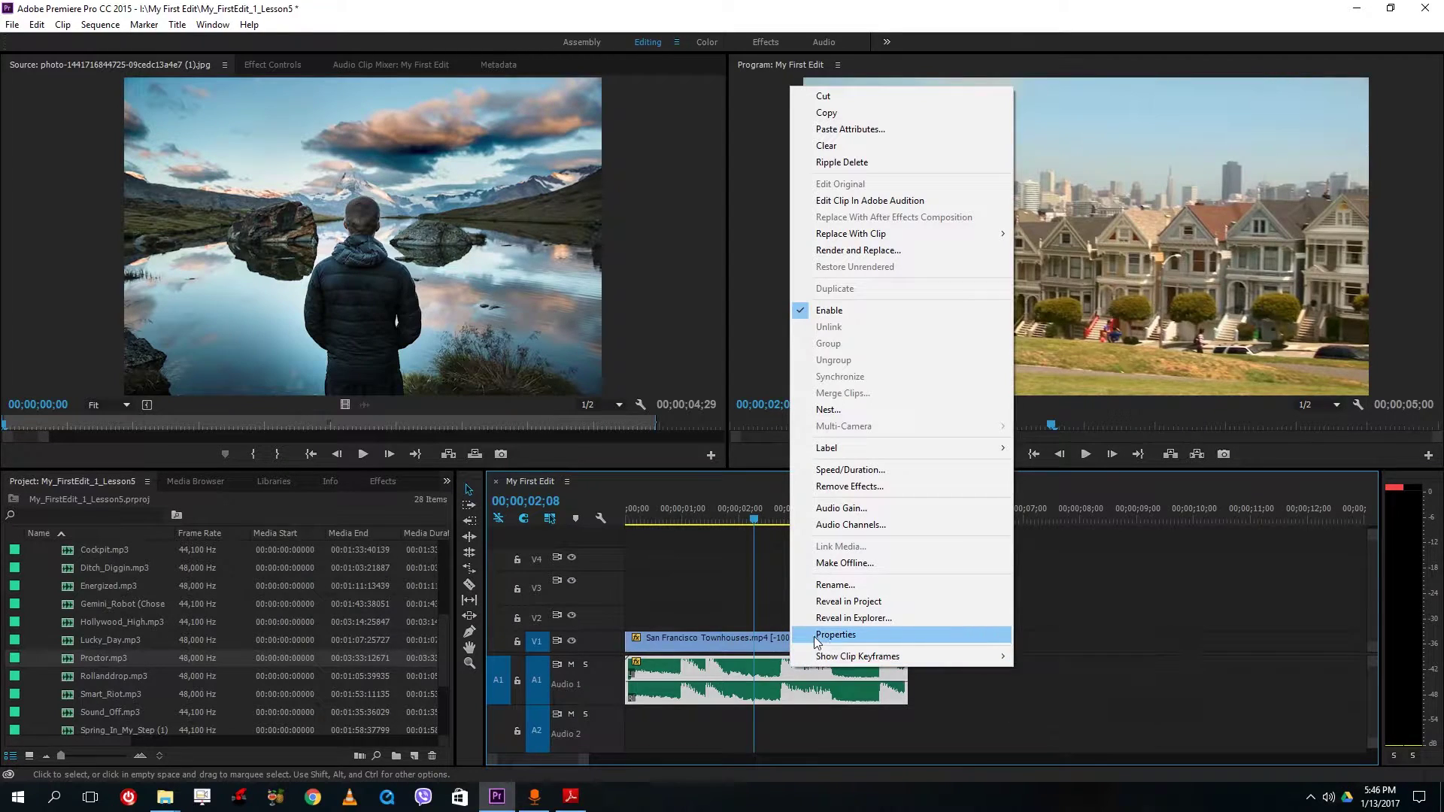
{"action": "left_click", "coordinate": [876, 469]}
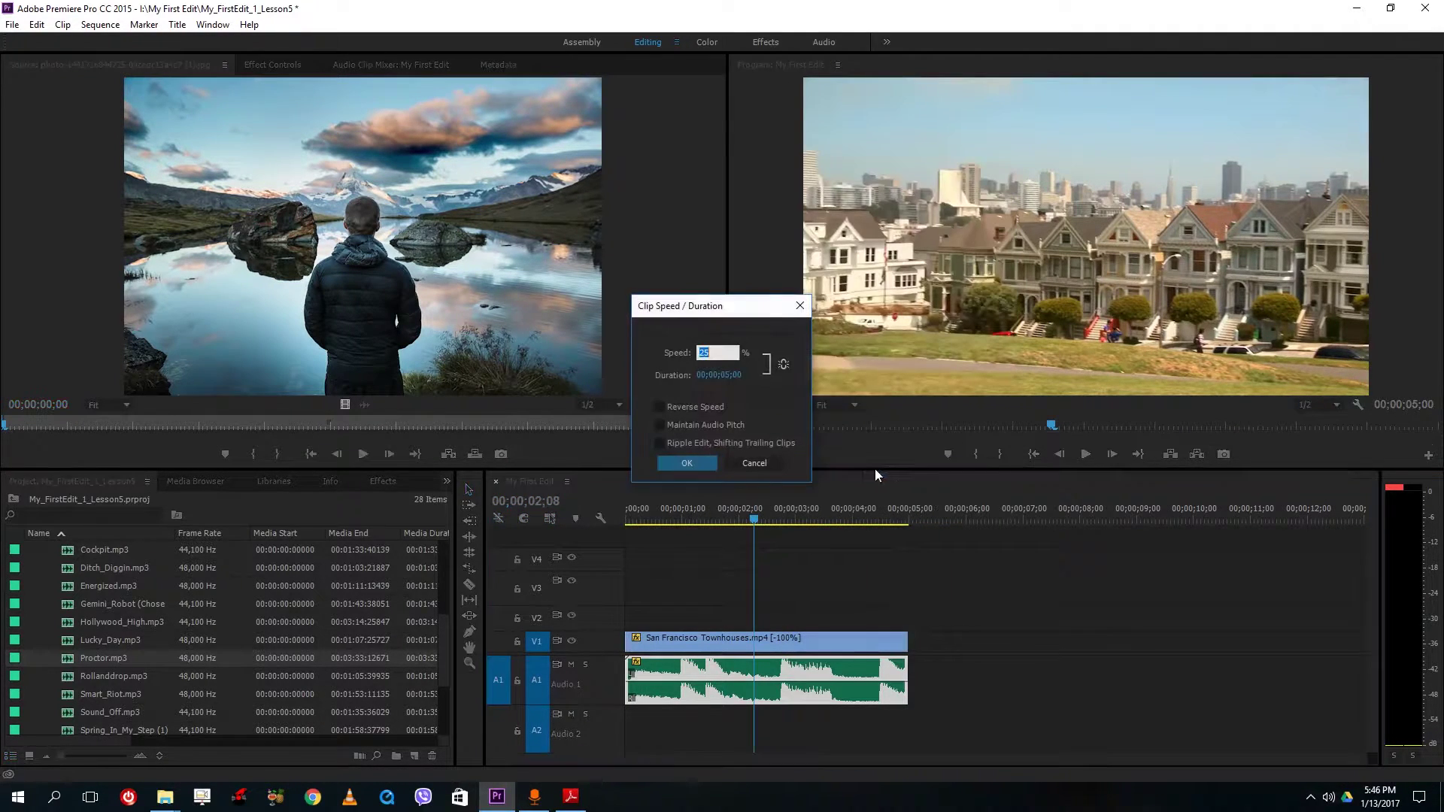
{"action": "left_click", "coordinate": [698, 428]}
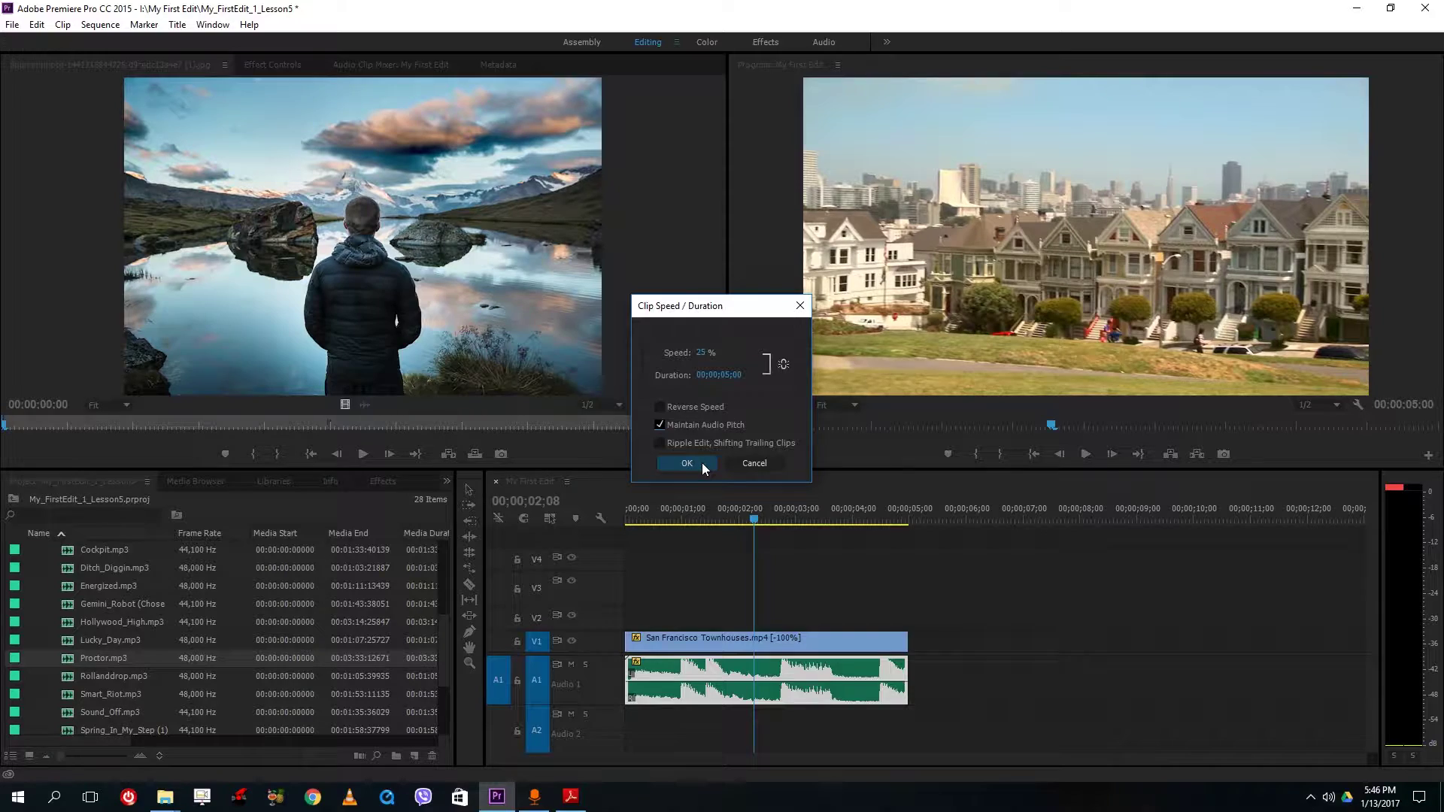
{"action": "left_click", "coordinate": [702, 463]}
{"action": "left_click", "coordinate": [689, 512]}
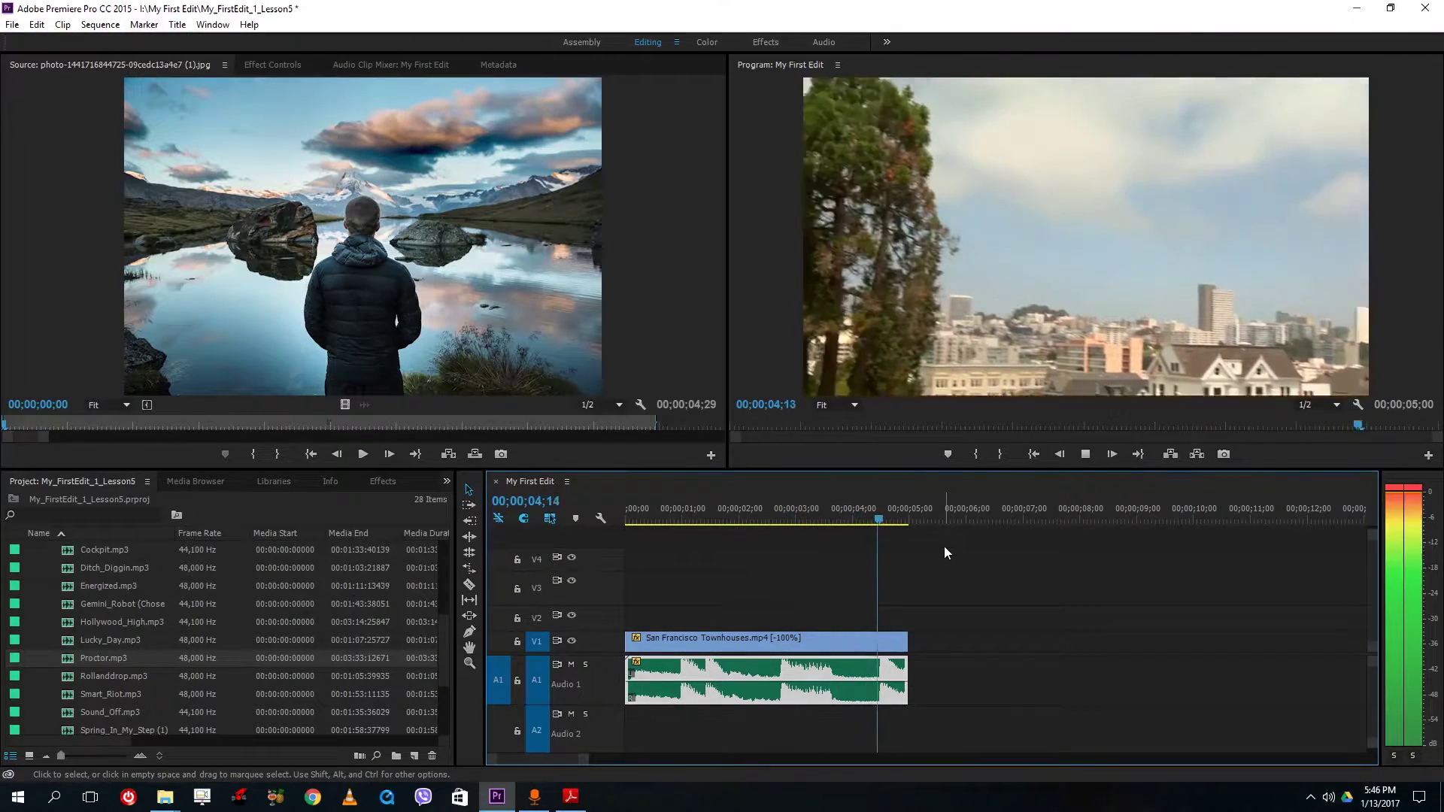
{"action": "key", "text": "space"}
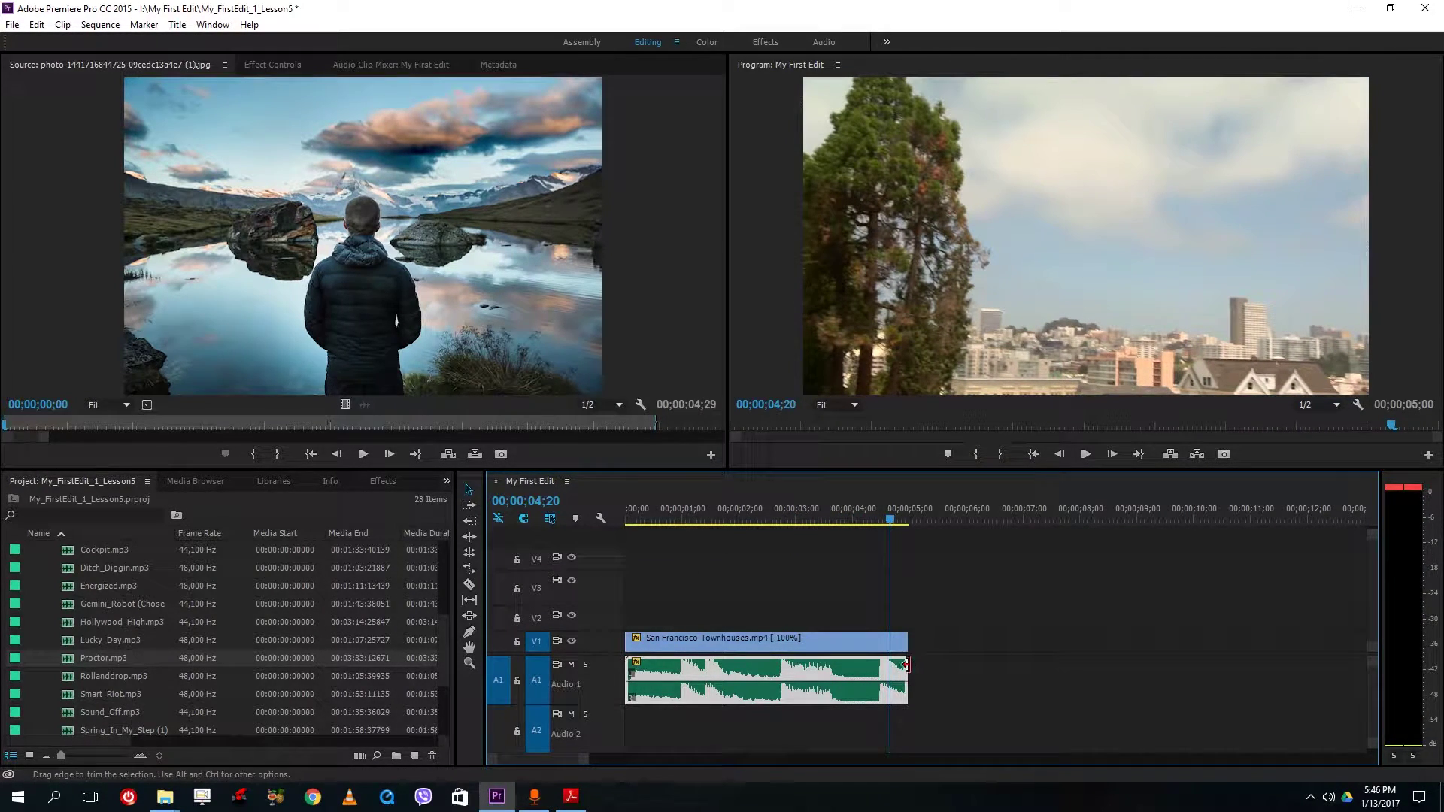
- Extend the end of the Proctor.mp3 clip to a duration of 00;00;10;15 and set its speed to 200%
{"action": "left_click_drag", "start_coordinate": [905, 665], "coordinate": [1219, 669]}
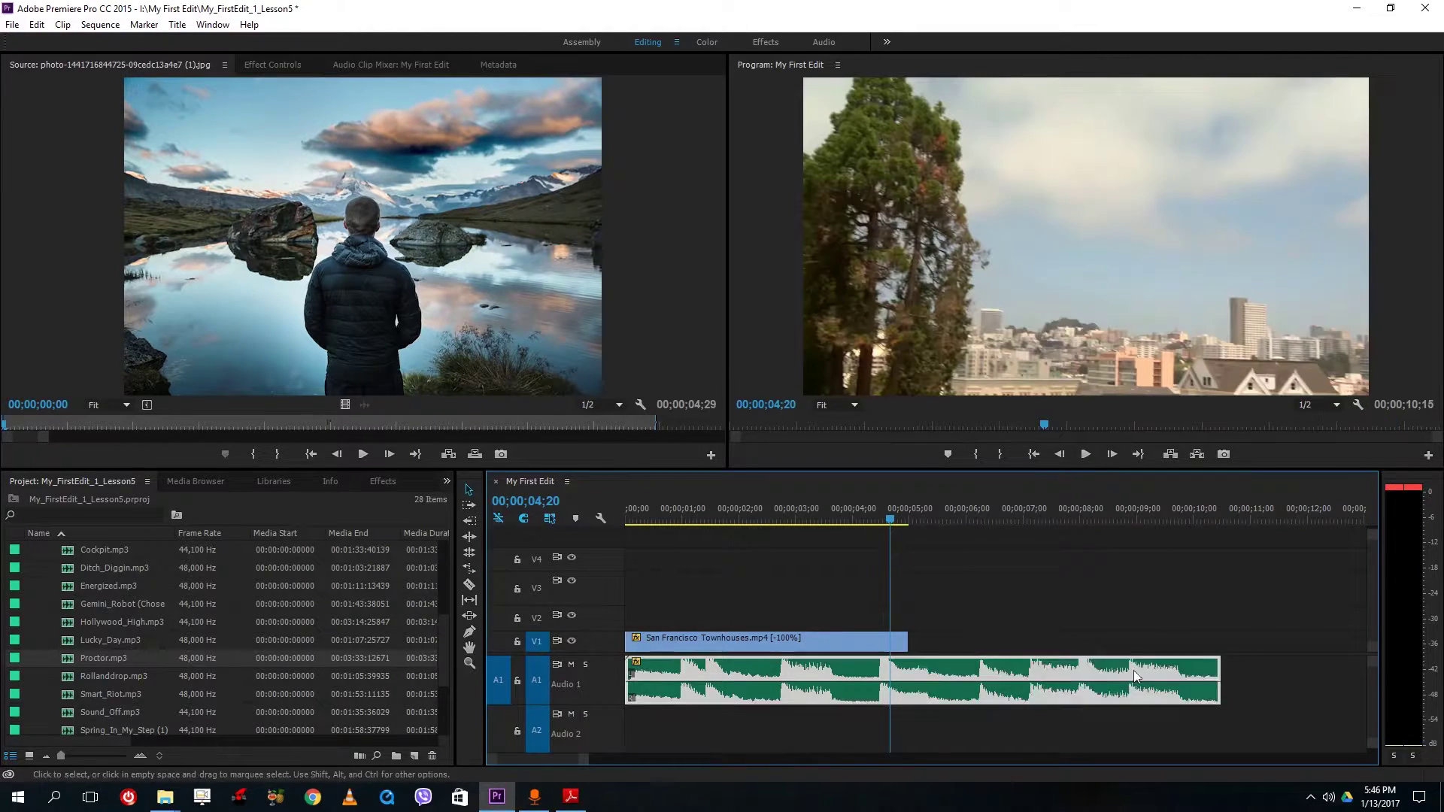
{"action": "right_click", "coordinate": [875, 670]}
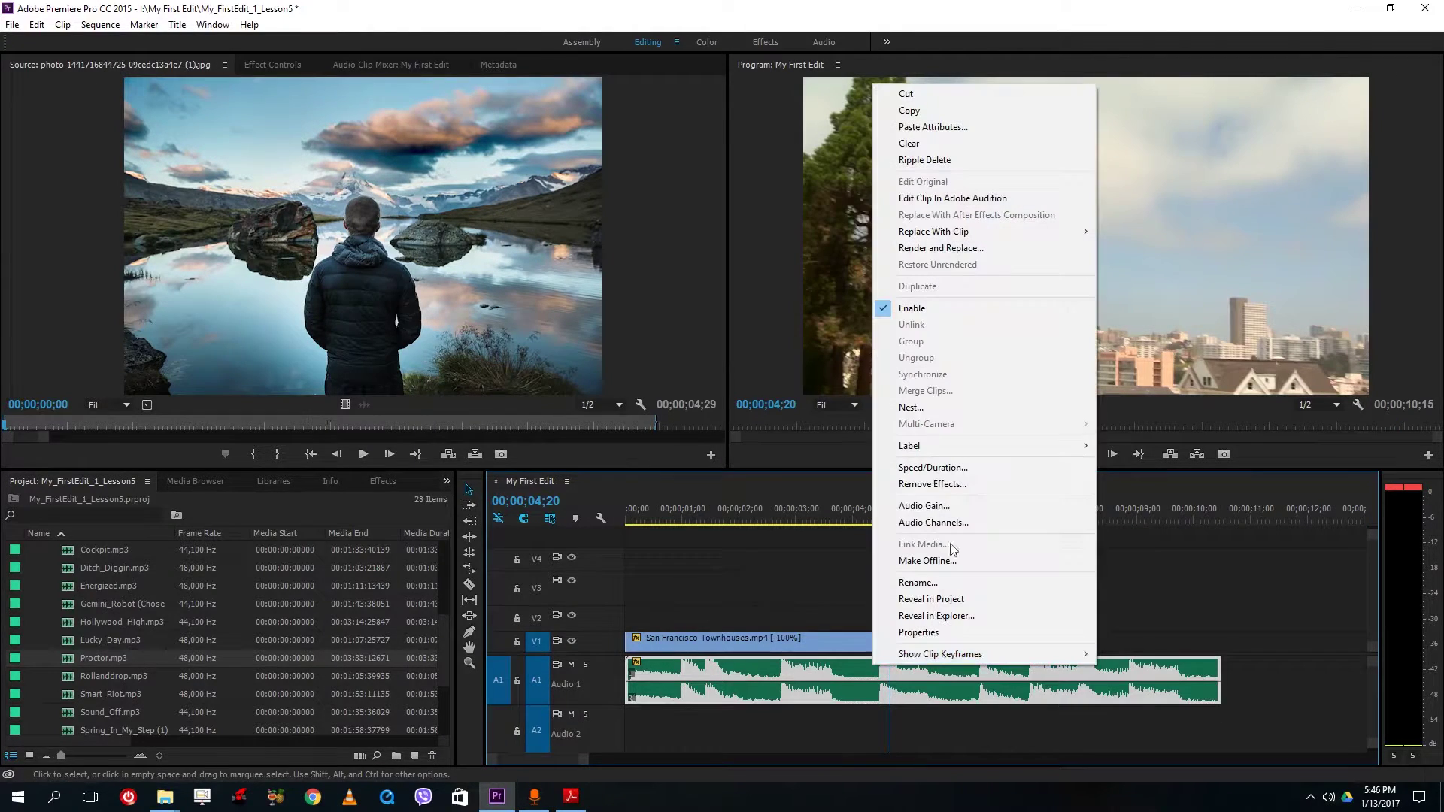
{"action": "left_click", "coordinate": [965, 472]}
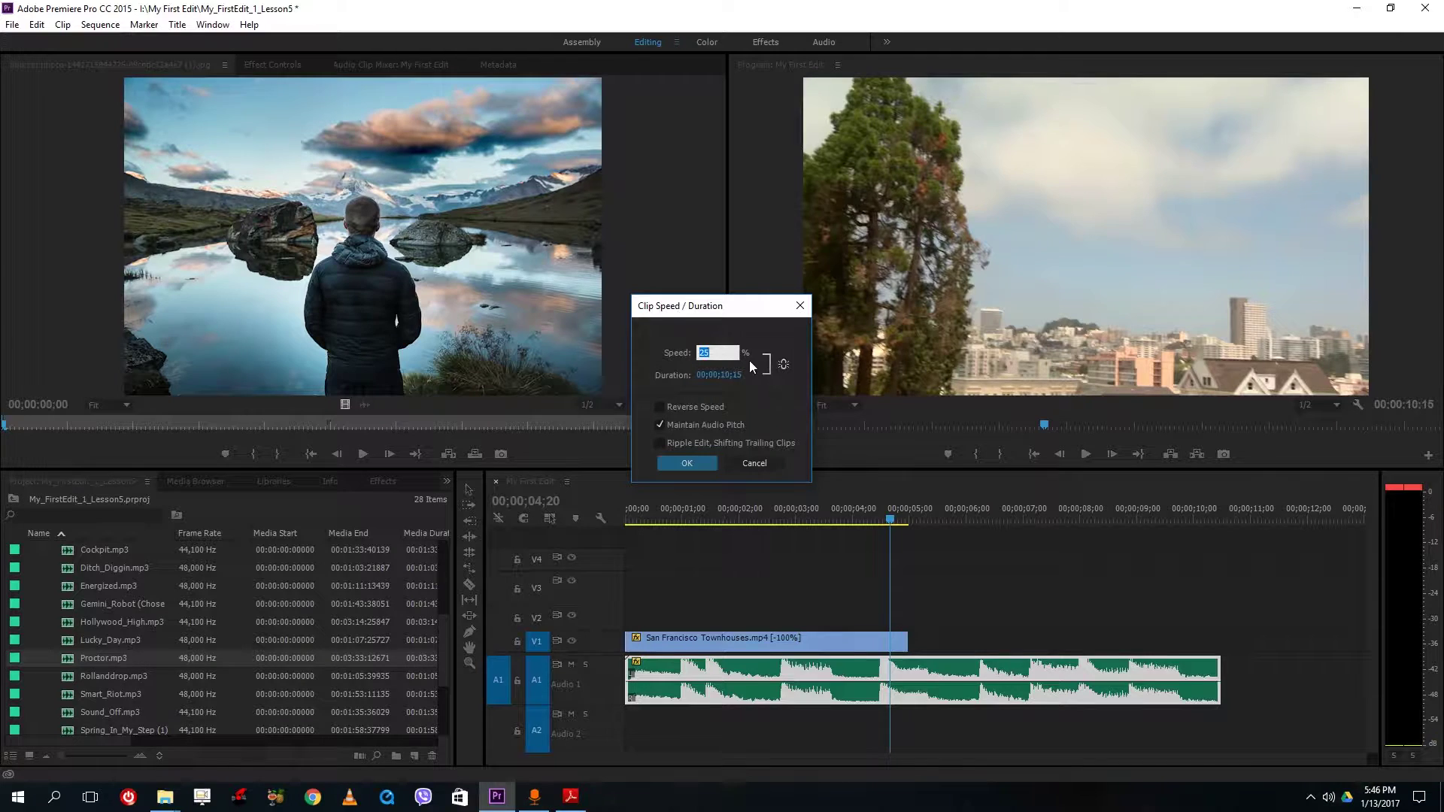
{"action": "left_click", "coordinate": [686, 463]}
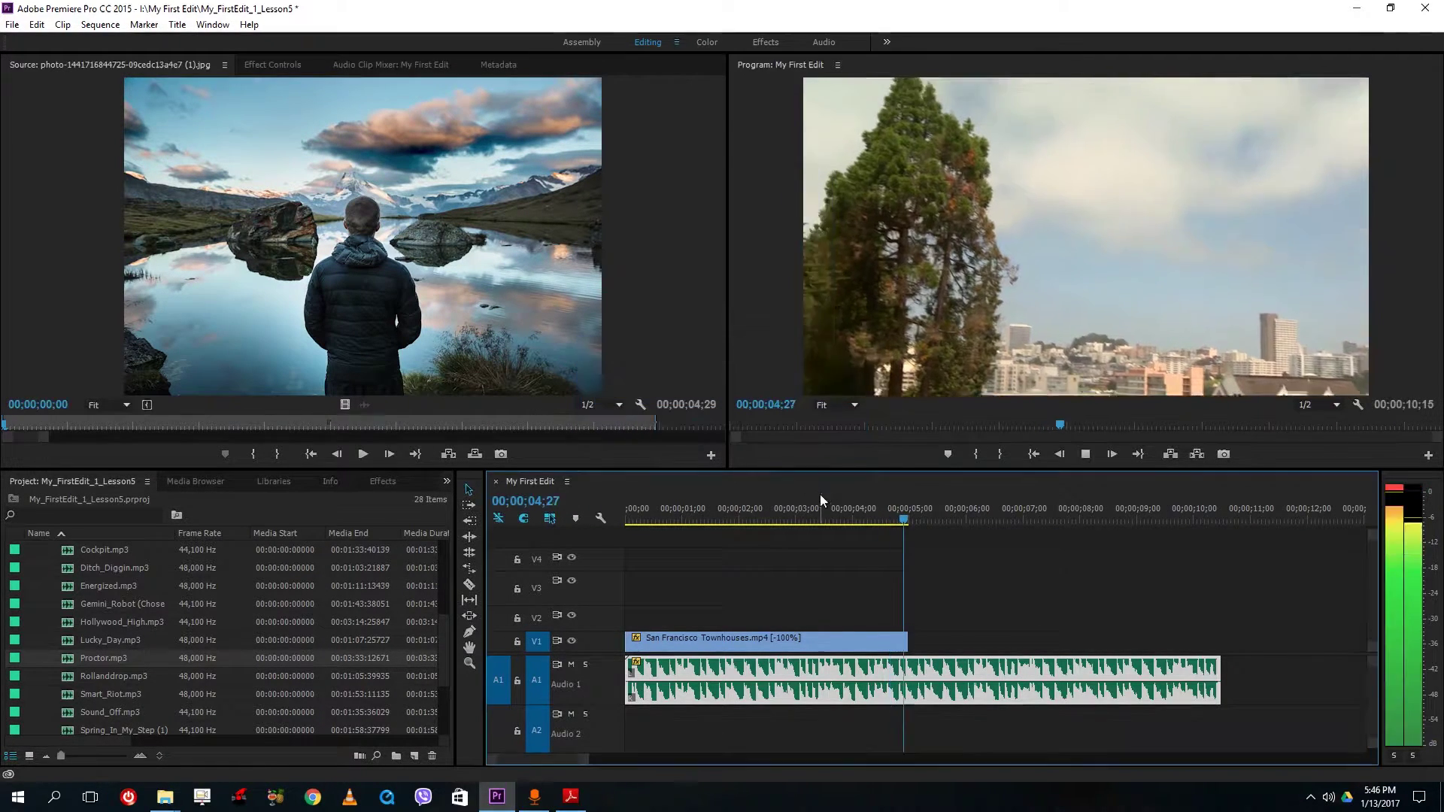
- Check the Proctor.mp3 clip's Speed/Duration settings, and play the sequence from about 00;00;01;10
{"action": "right_click", "coordinate": [887, 664]}
{"action": "left_click", "coordinate": [964, 467]}
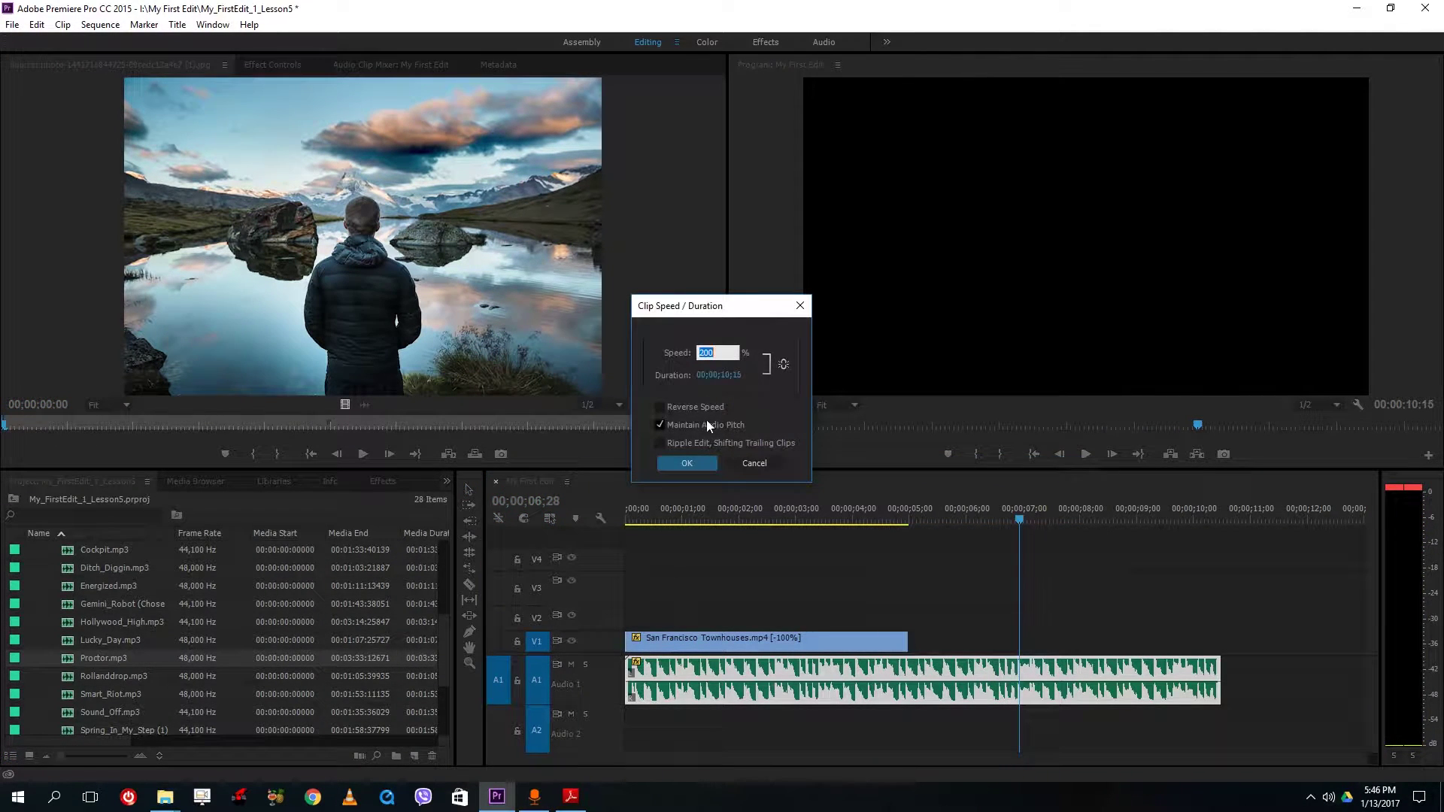
{"action": "left_click", "coordinate": [701, 465]}
{"action": "left_click", "coordinate": [701, 509]}
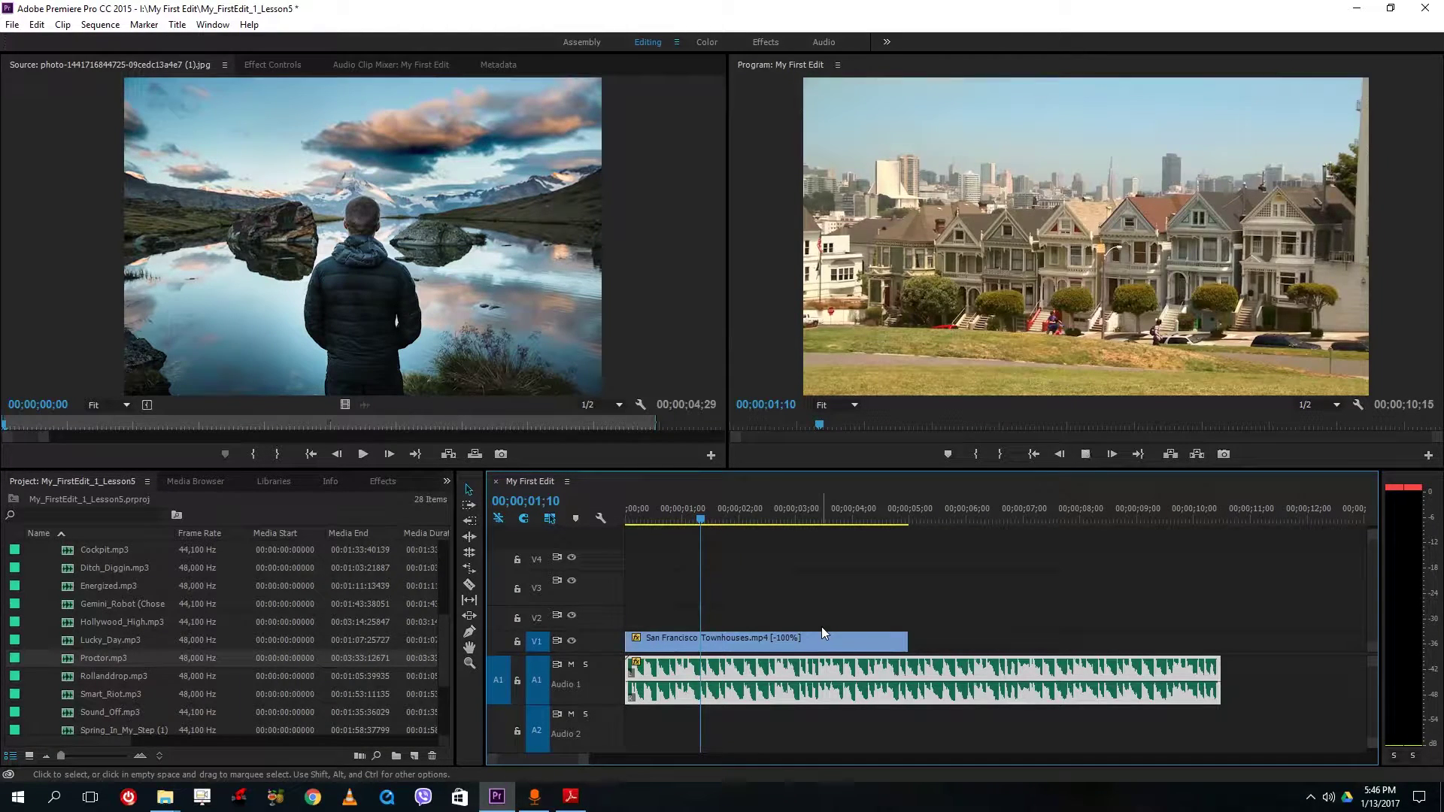
- Stop playback at about 00;00;03;26 and check the Proctor.mp3 clip's Speed/Duration settings without changing them
{"action": "key", "text": "space"}
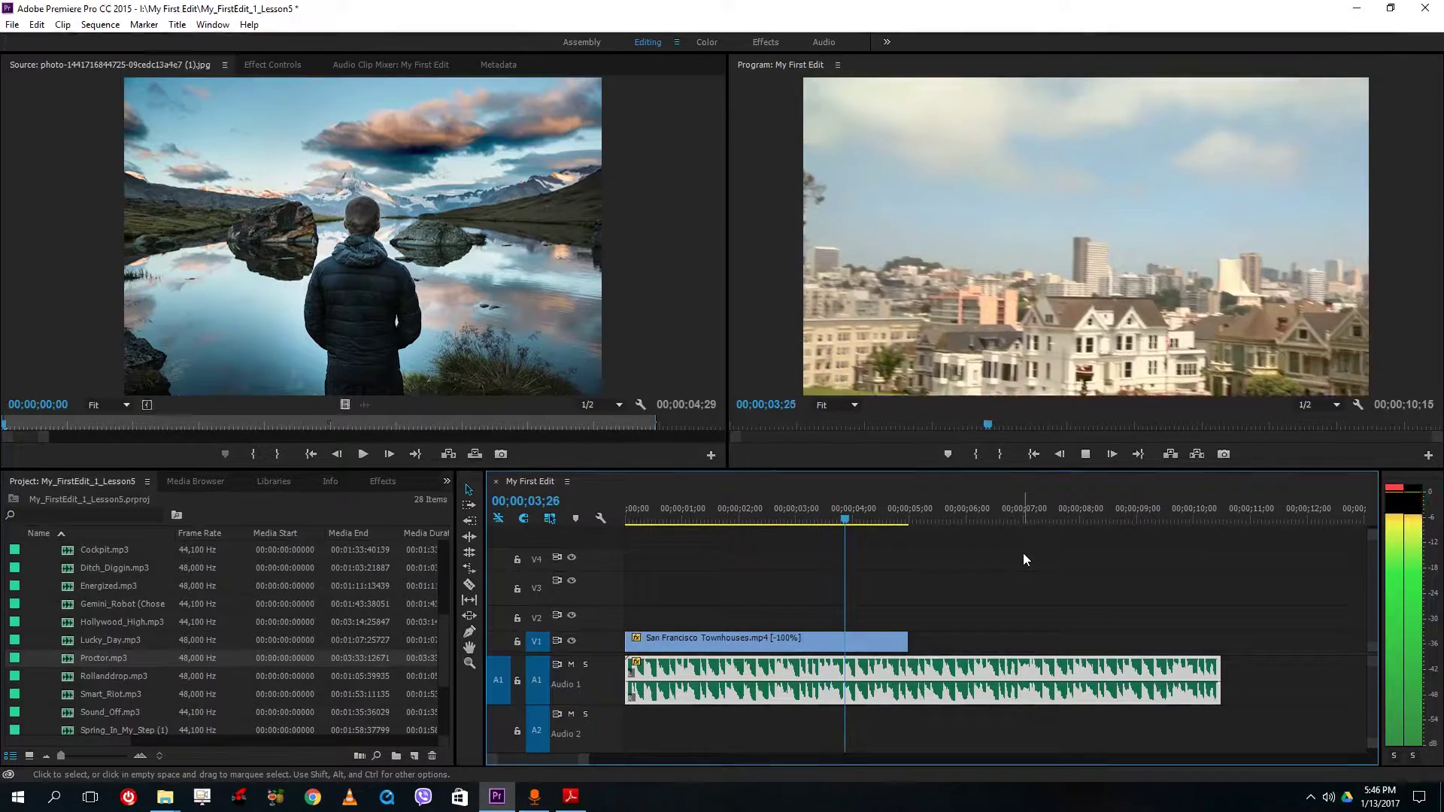
{"action": "right_click", "coordinate": [884, 679]}
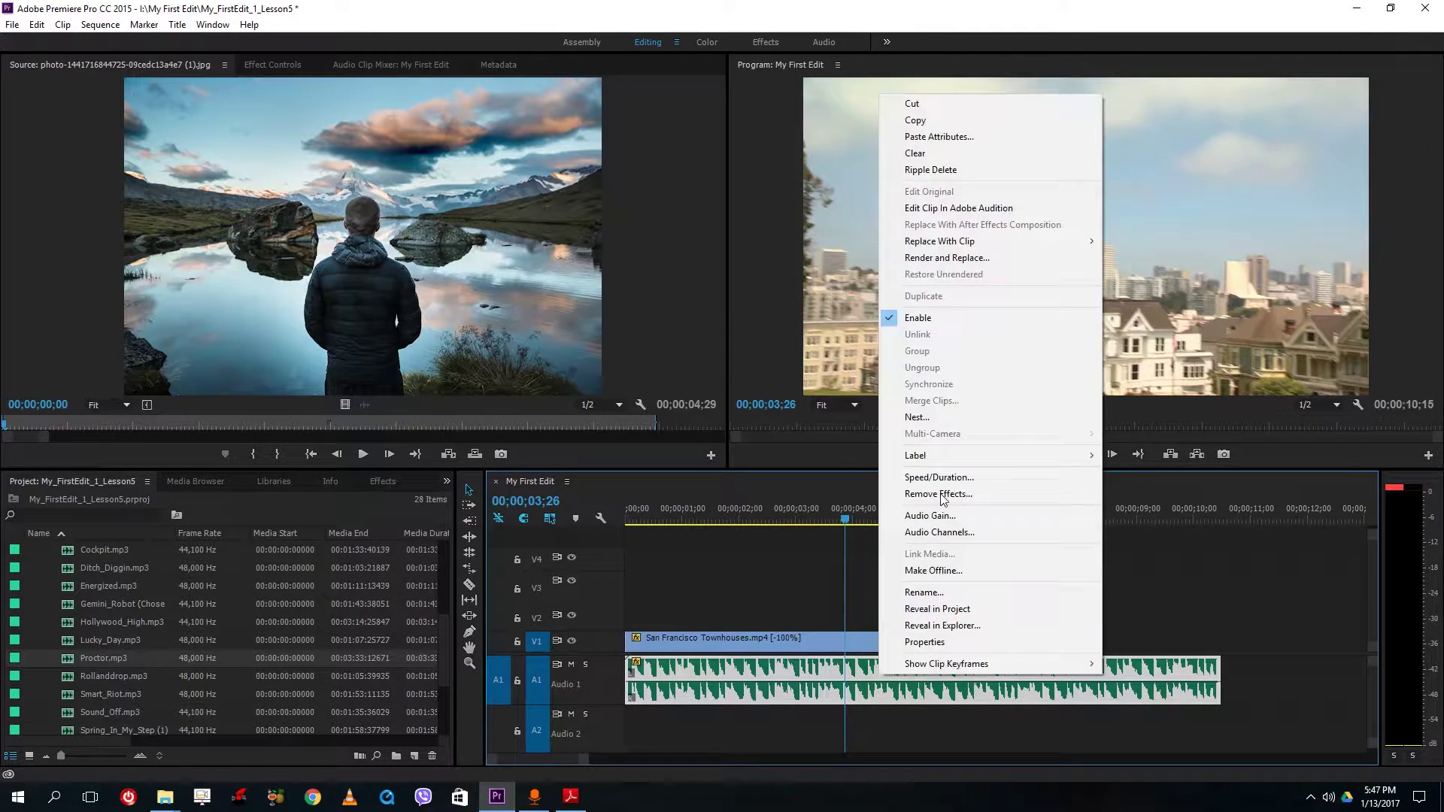
{"action": "left_click", "coordinate": [941, 477]}
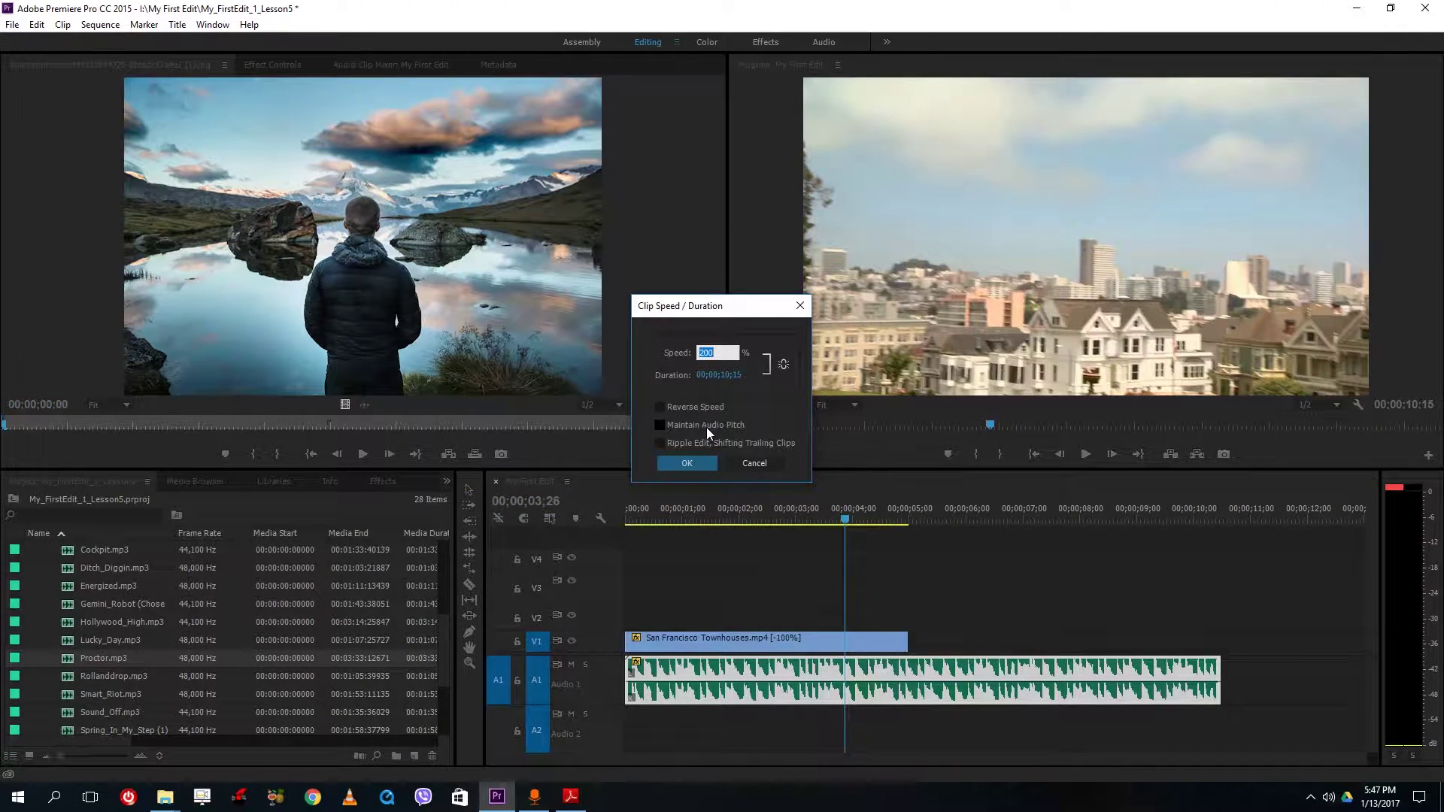
{"action": "left_click", "coordinate": [774, 463]}
- Delete the Proctor.mp3 clip from the sequence, collapse the Sound Track bin and expand the Videos bin
{"action": "left_click", "coordinate": [936, 669]}
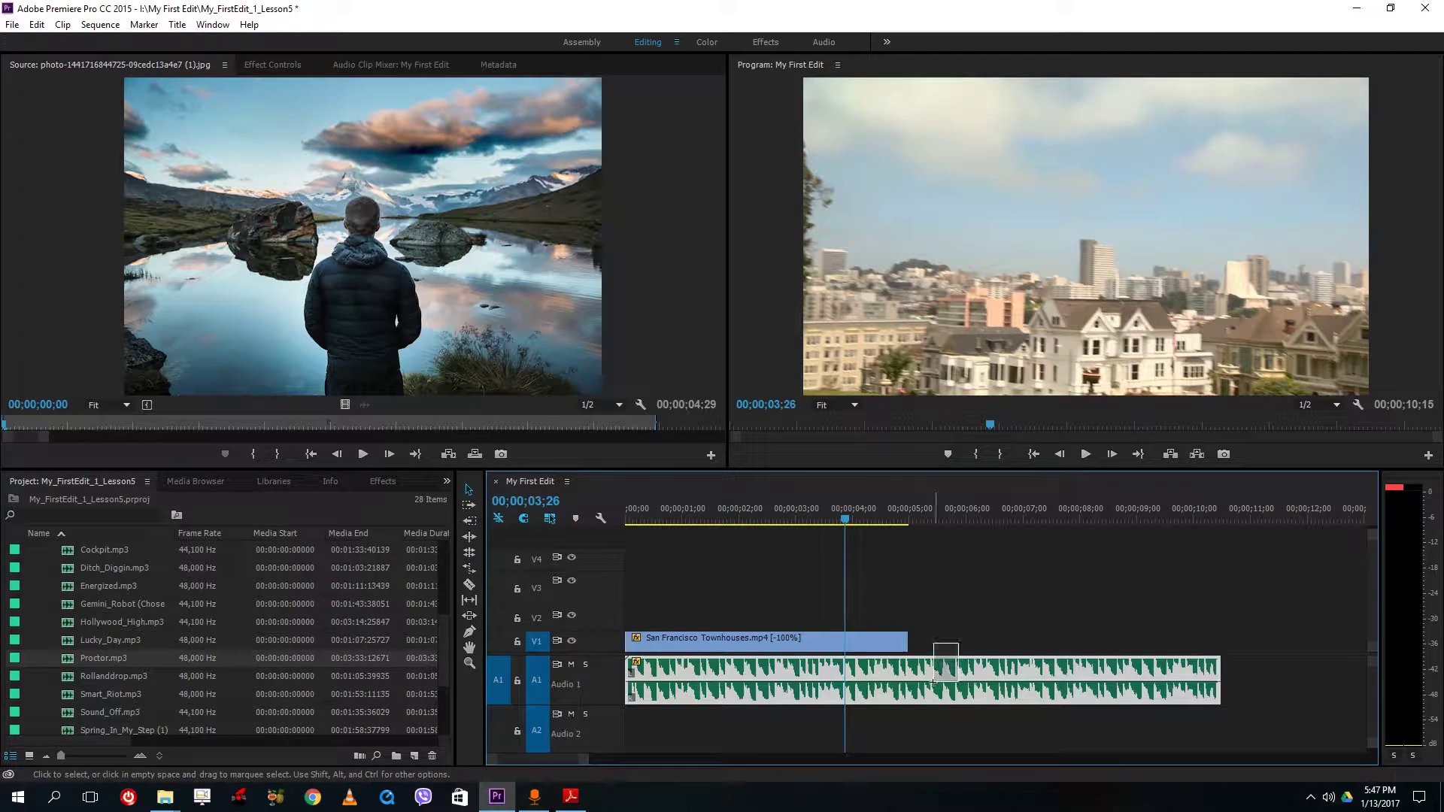
{"action": "key", "text": "Delete"}
{"action": "scroll", "coordinate": [123, 630], "scroll_direction": "up", "scroll_amount": 5}
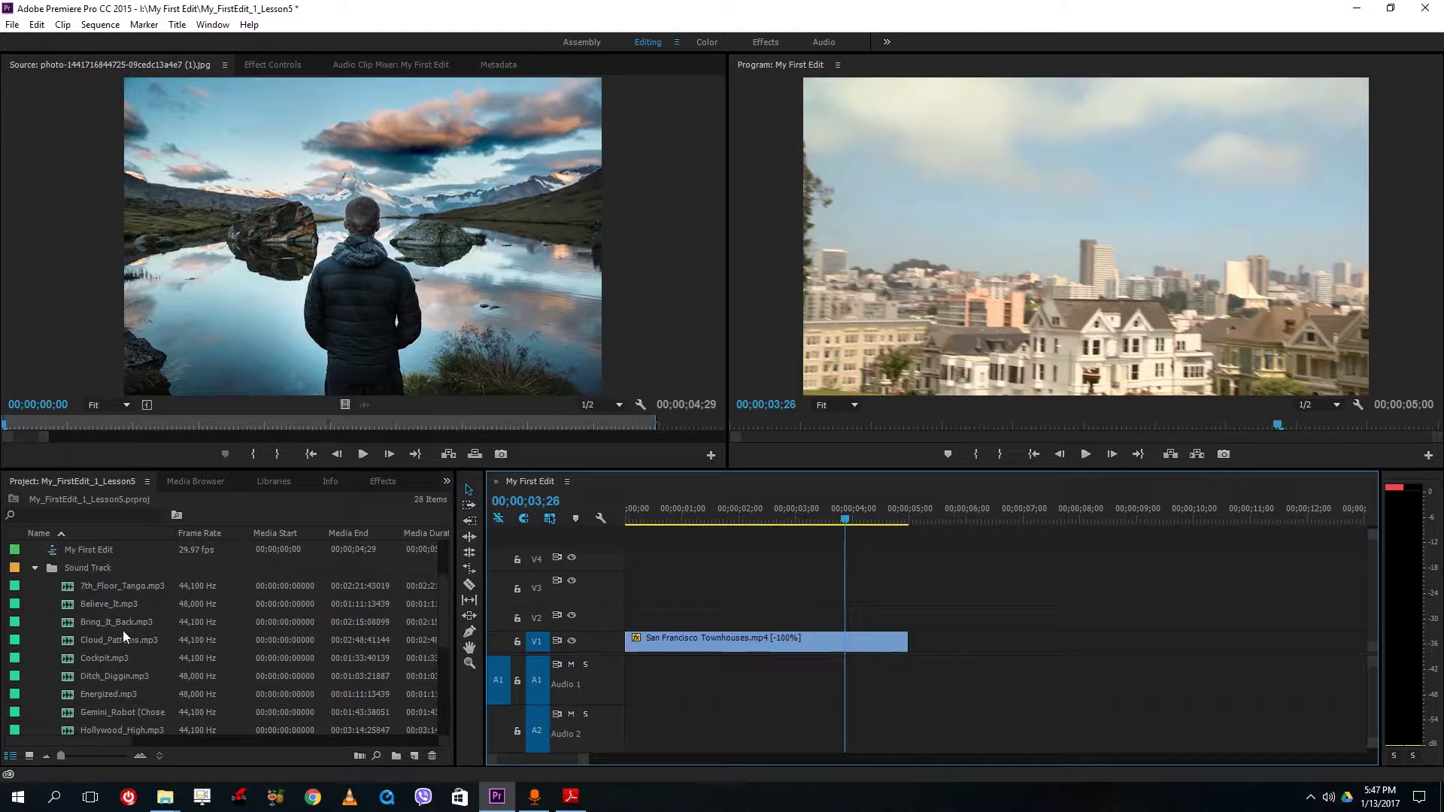
{"action": "left_click", "coordinate": [32, 619]}
{"action": "left_click", "coordinate": [35, 677]}
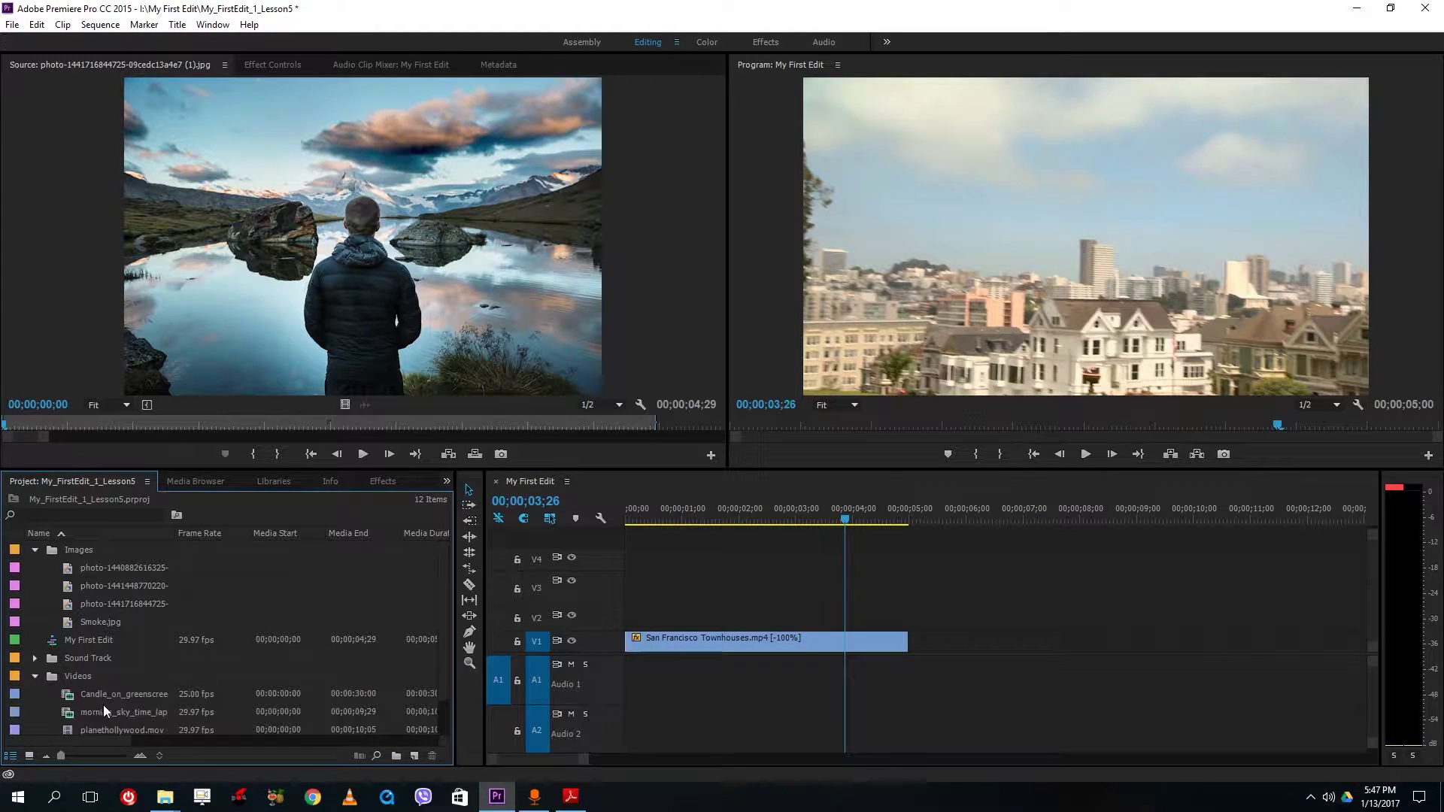
- Place Candle_on_greenscreenmov.mp4 at the start of V1 in place of the San Francisco Townhouses clip and scale it to frame size
{"action": "double_click", "coordinate": [106, 696]}
{"action": "left_click_drag", "start_coordinate": [412, 334], "coordinate": [636, 662]}
{"action": "key", "text": "Delete"}
{"action": "scroll", "coordinate": [914, 661], "scroll_direction": "down", "scroll_amount": 3}
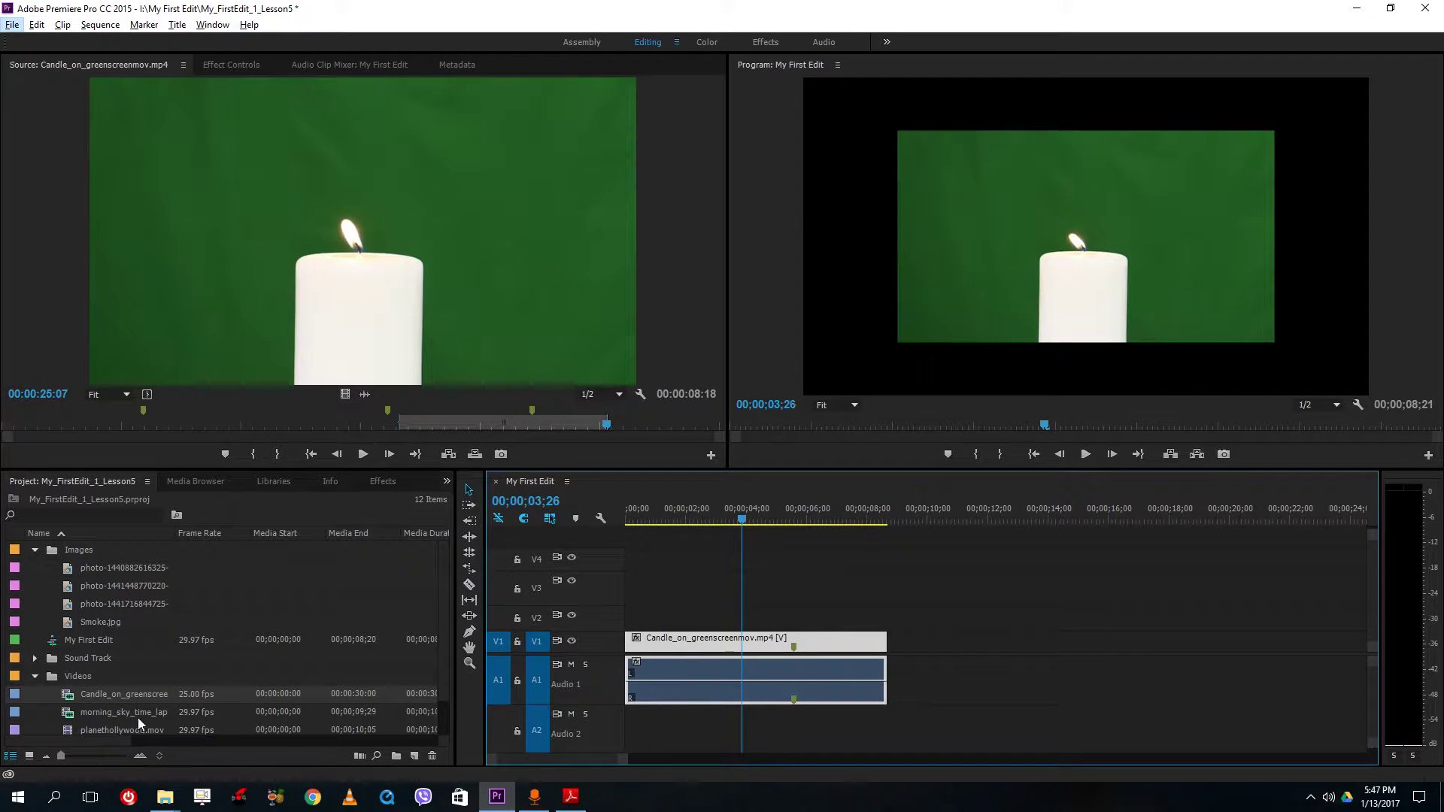
{"action": "right_click", "coordinate": [669, 641]}
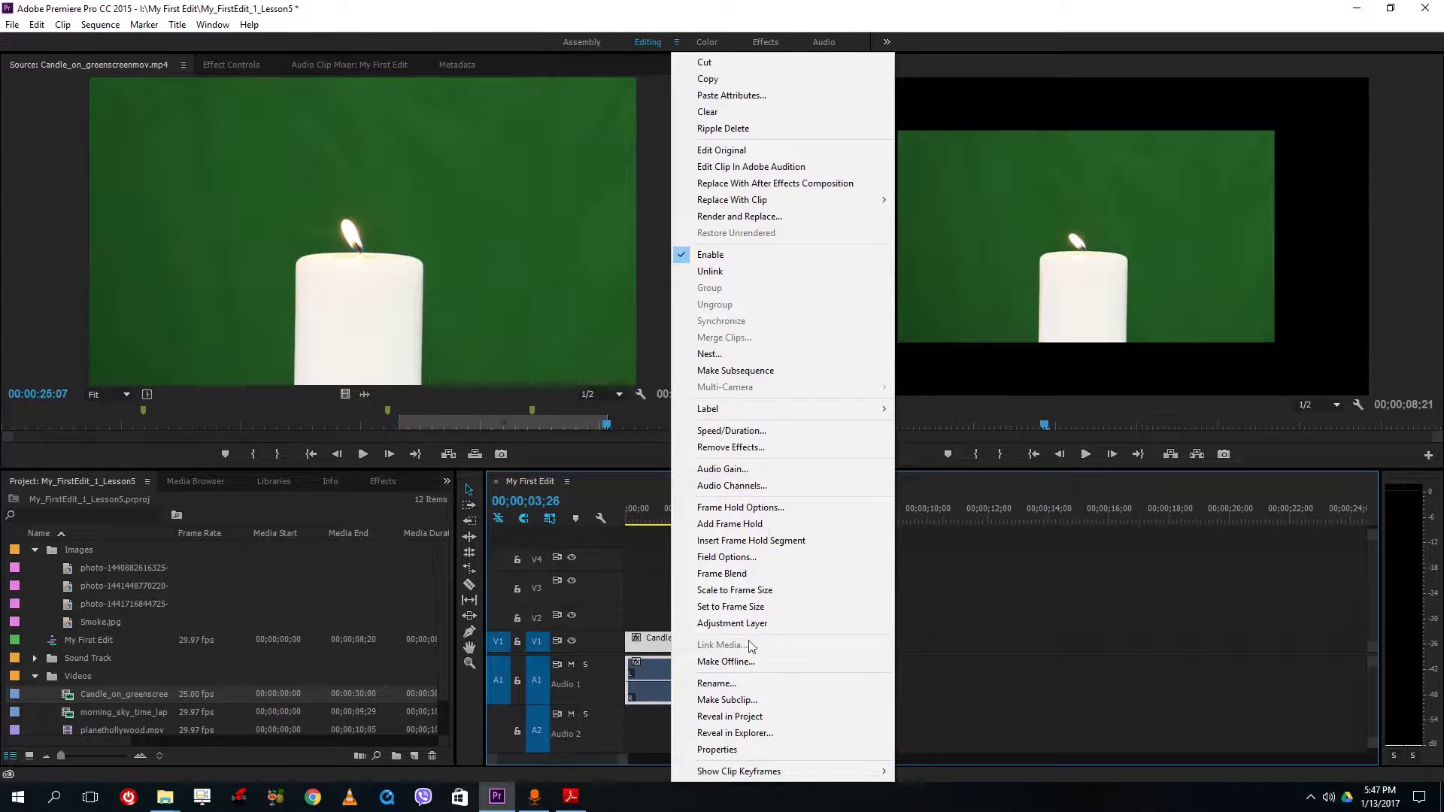
{"action": "left_click", "coordinate": [759, 591]}
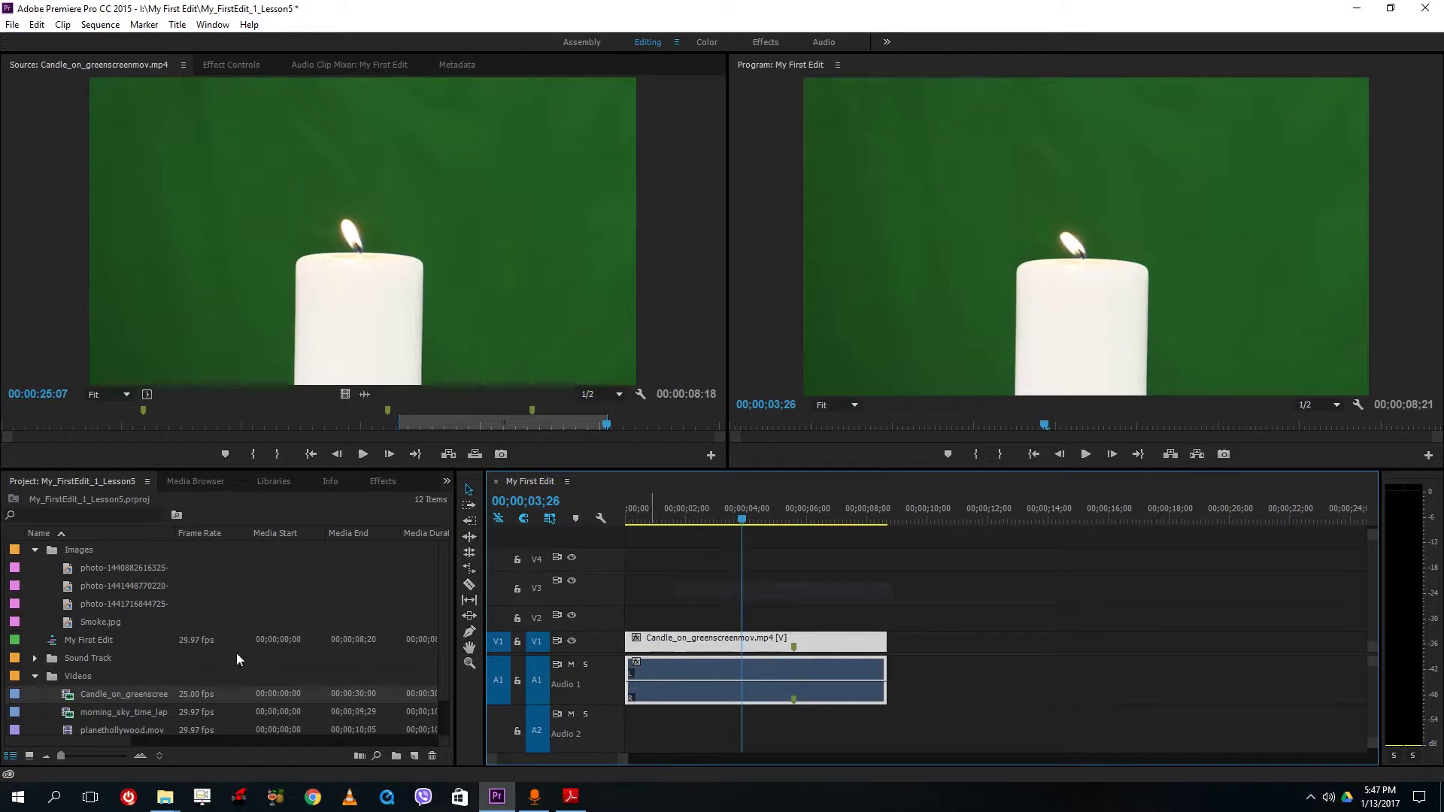
- Append the morning sky time-lapse and planethollywood.mov after the candle clip on V1, and view the sky clip at about 00;00;09;06
{"action": "scroll", "coordinate": [114, 625], "scroll_direction": "down", "scroll_amount": 2}
{"action": "left_click_drag", "start_coordinate": [84, 675], "coordinate": [891, 645]}
{"action": "left_click_drag", "start_coordinate": [141, 691], "coordinate": [931, 646]}
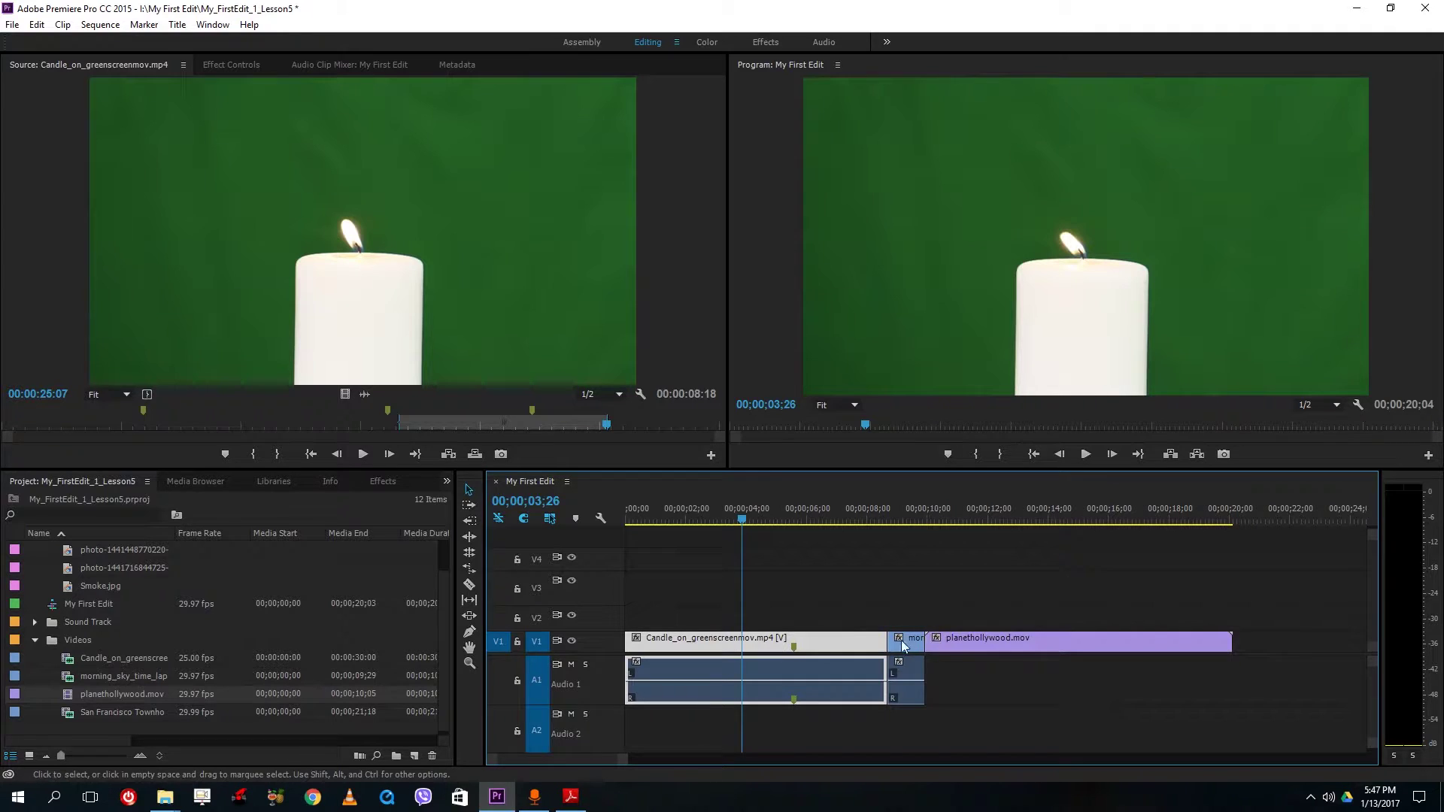
{"action": "left_click", "coordinate": [904, 517]}
{"action": "double_click", "coordinate": [904, 639]}
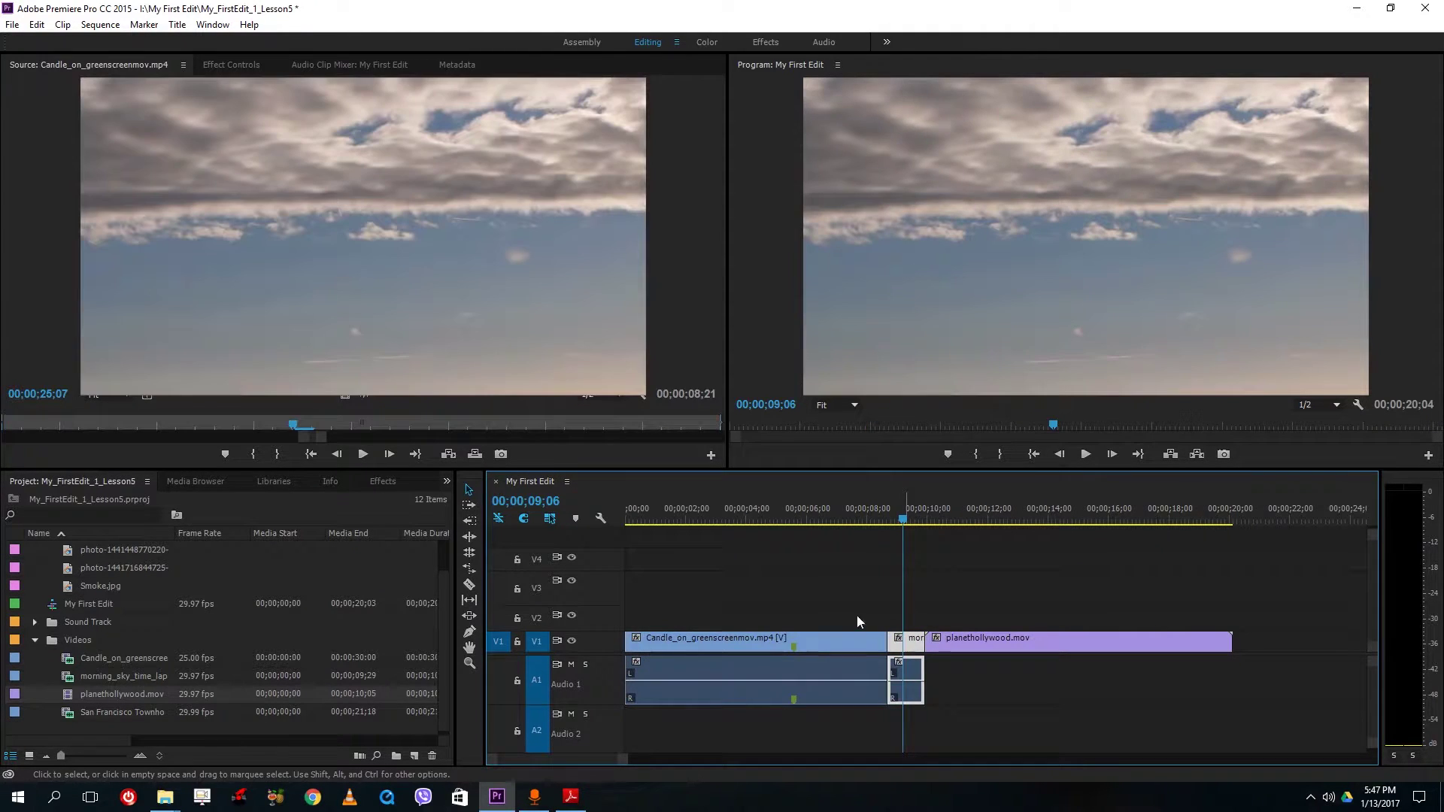
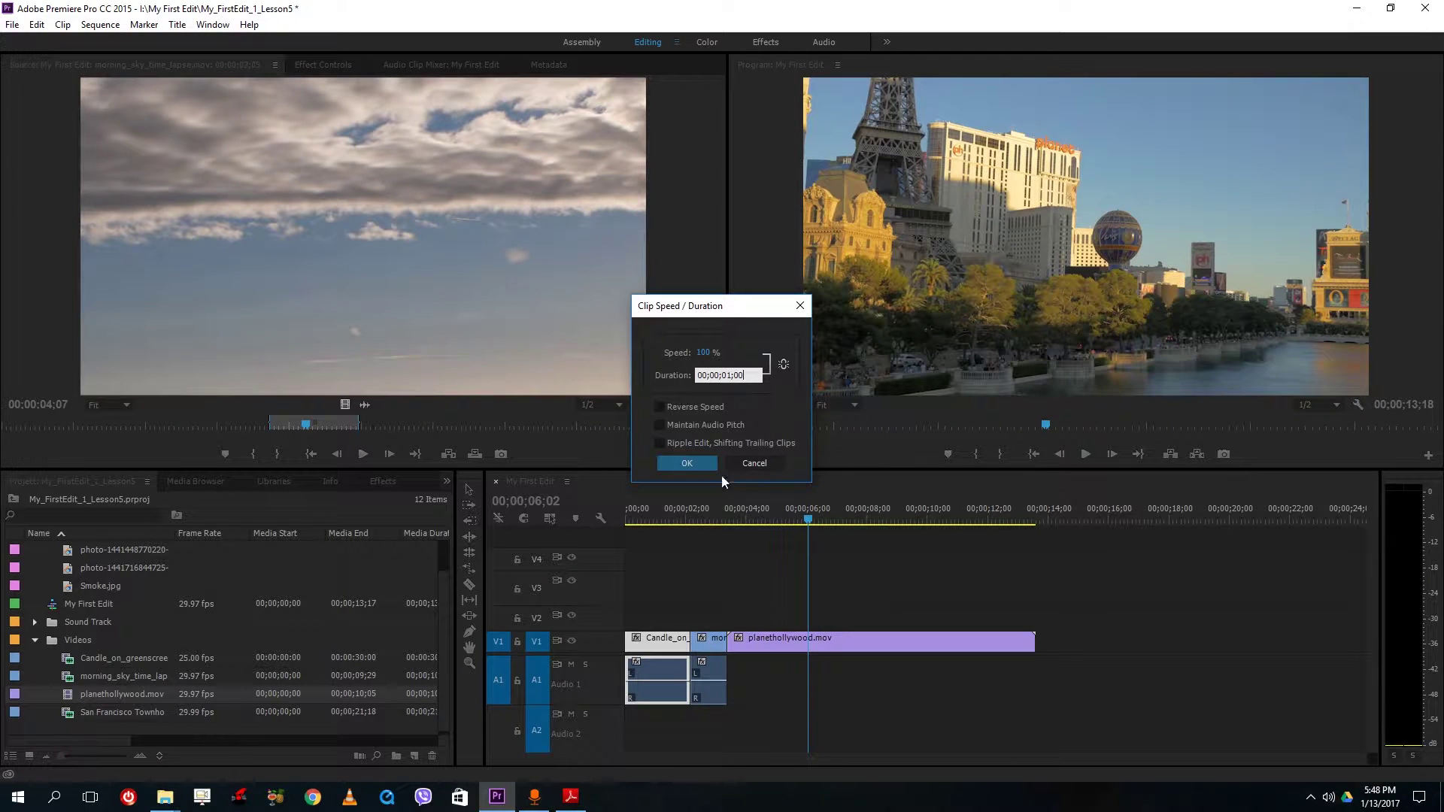
- Try a duration of 00;00;01;00 for the candle clip without rippling, and restore its previous length
{"action": "key", "text": "Return"}
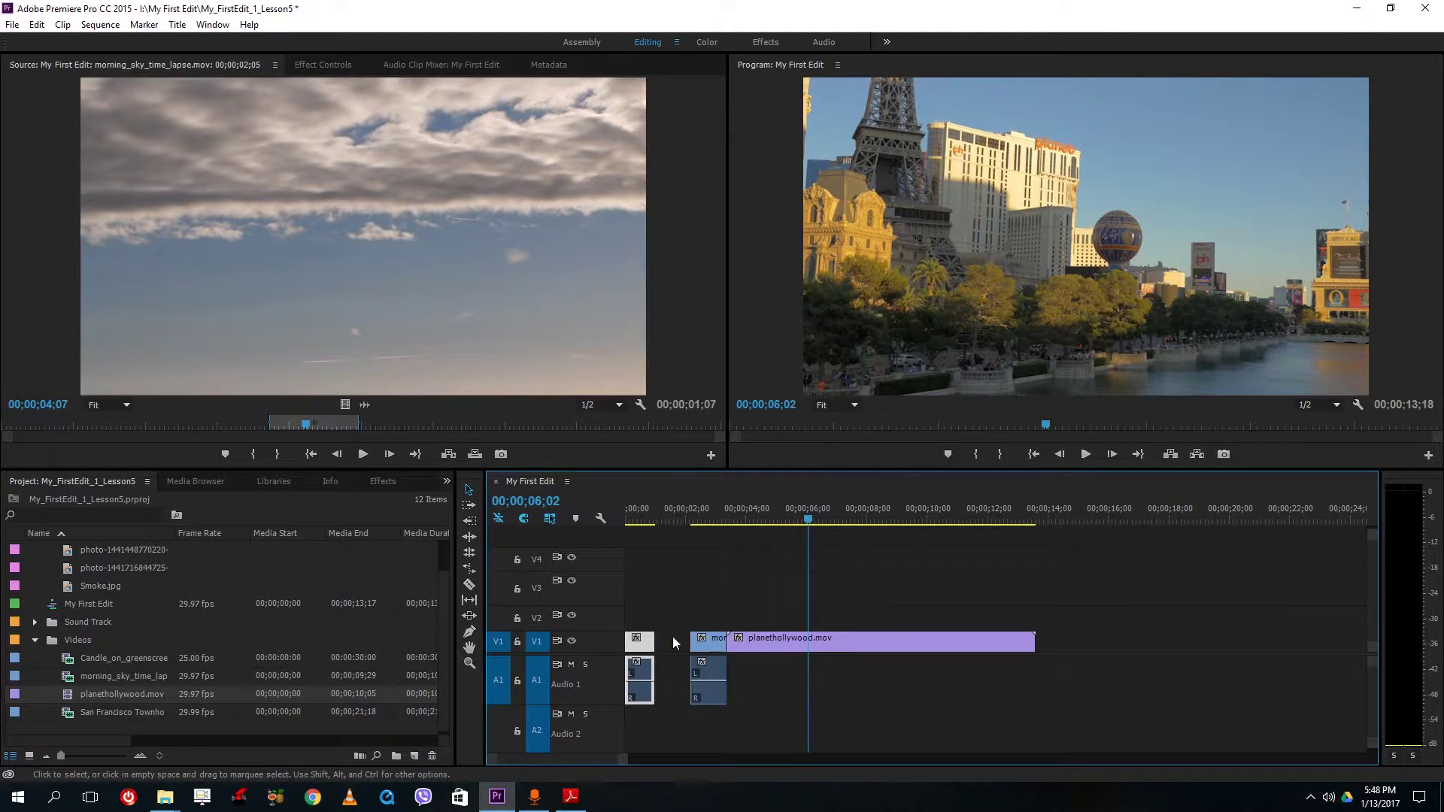
{"action": "left_click_drag", "start_coordinate": [654, 641], "coordinate": [690, 641]}
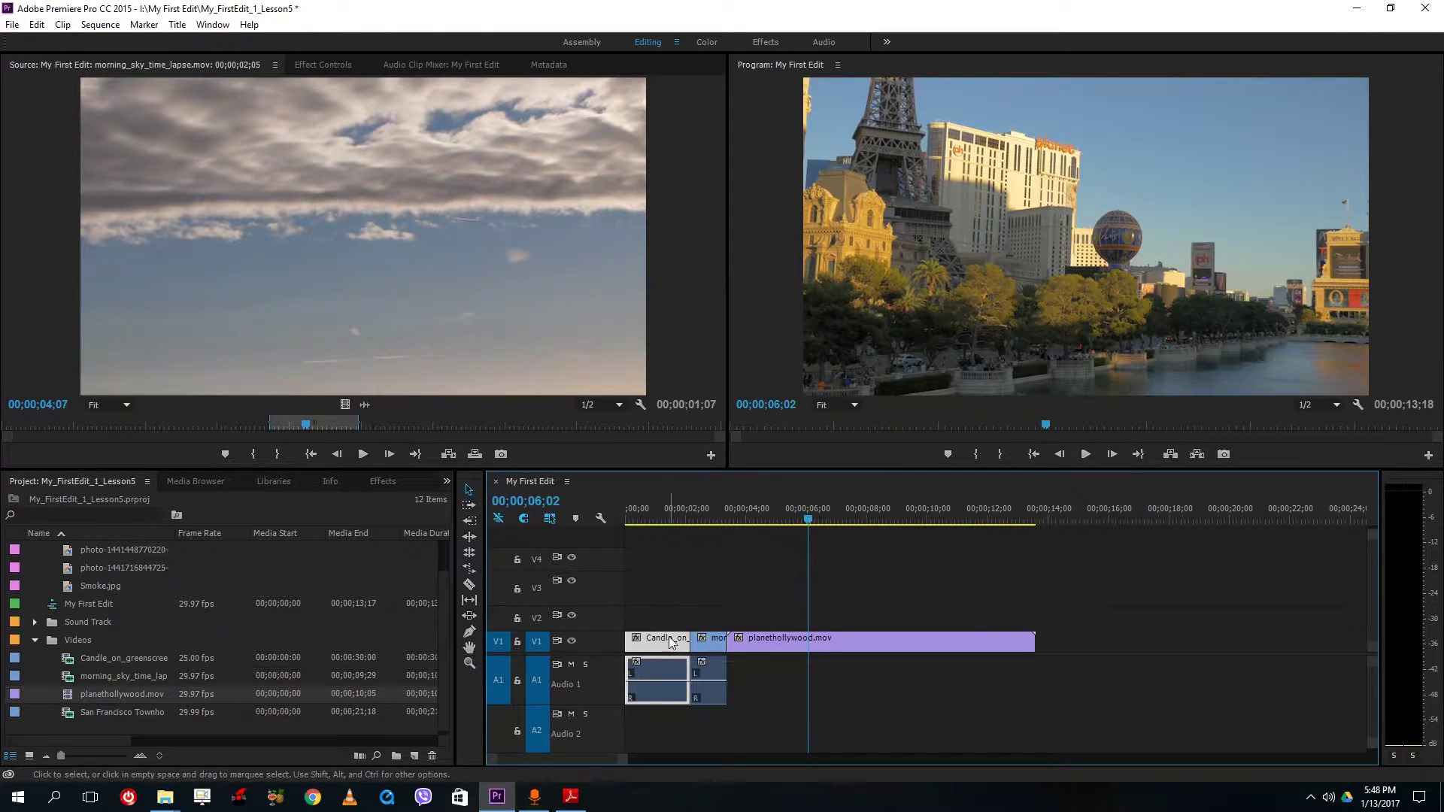
- Try trimming the end of the candle clip to about 00;00;01;07 with the Ripple Edit tool, and undo the trim
{"action": "left_click", "coordinate": [469, 540]}
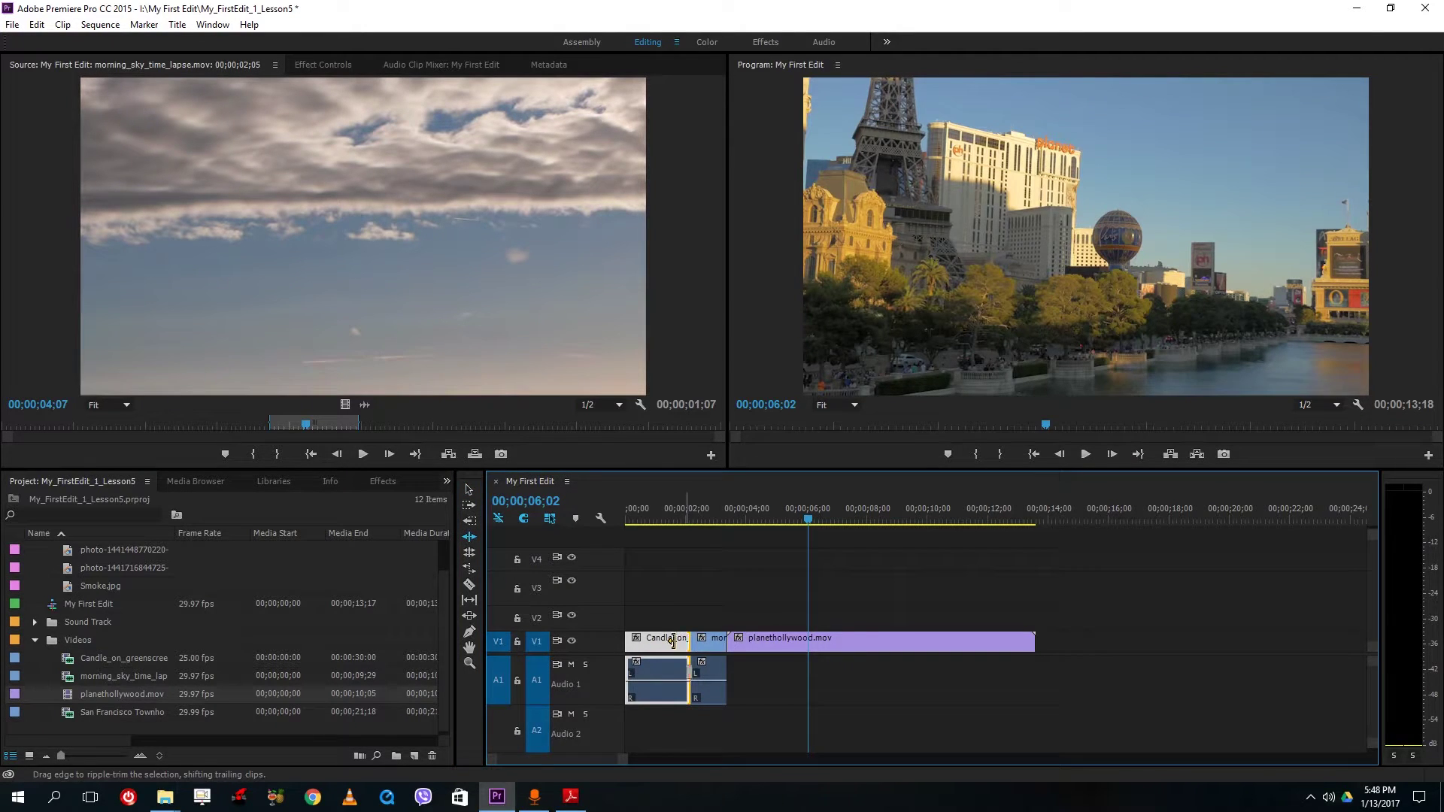
{"action": "left_click_drag", "start_coordinate": [689, 641], "coordinate": [655, 641]}
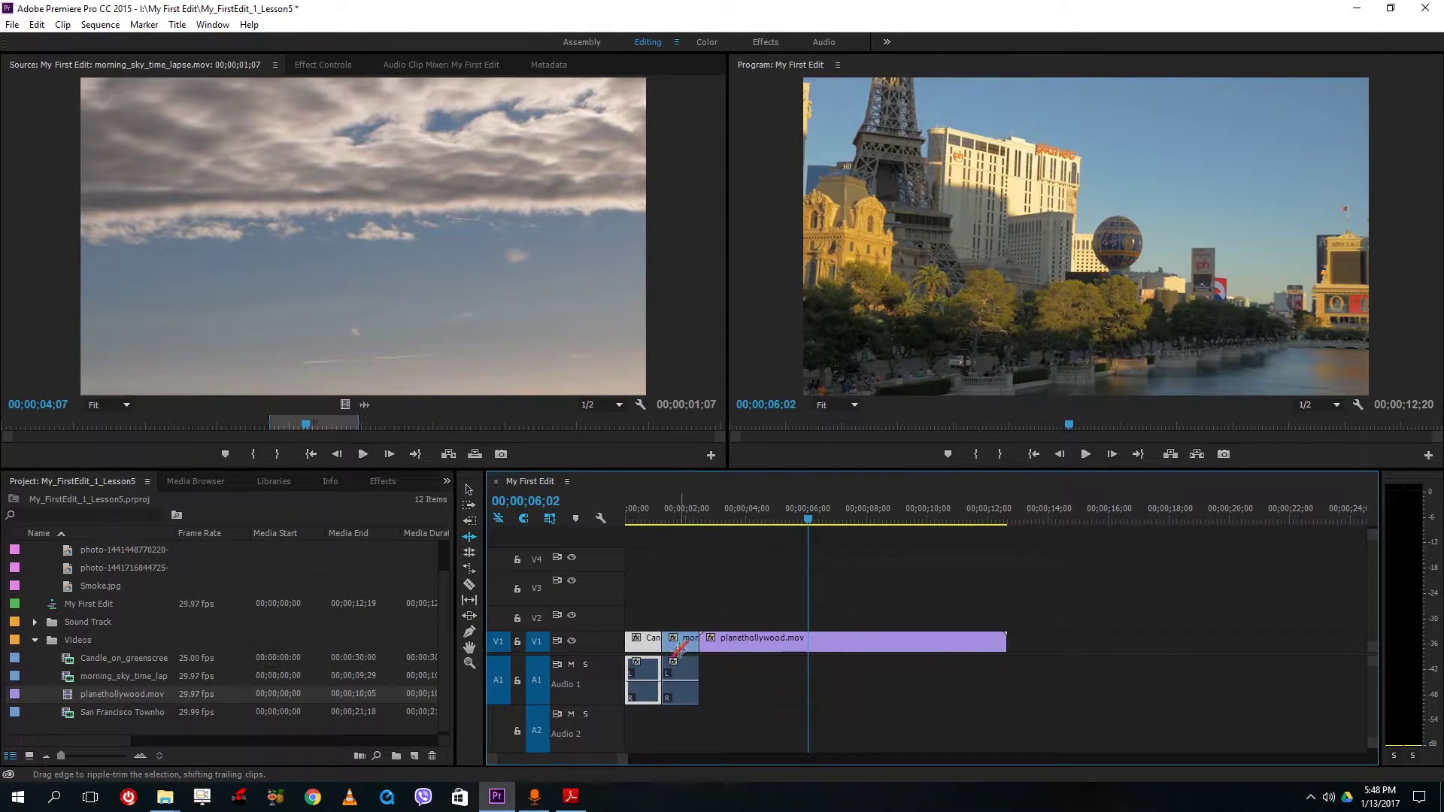
{"action": "key", "text": "ctrl+z"}
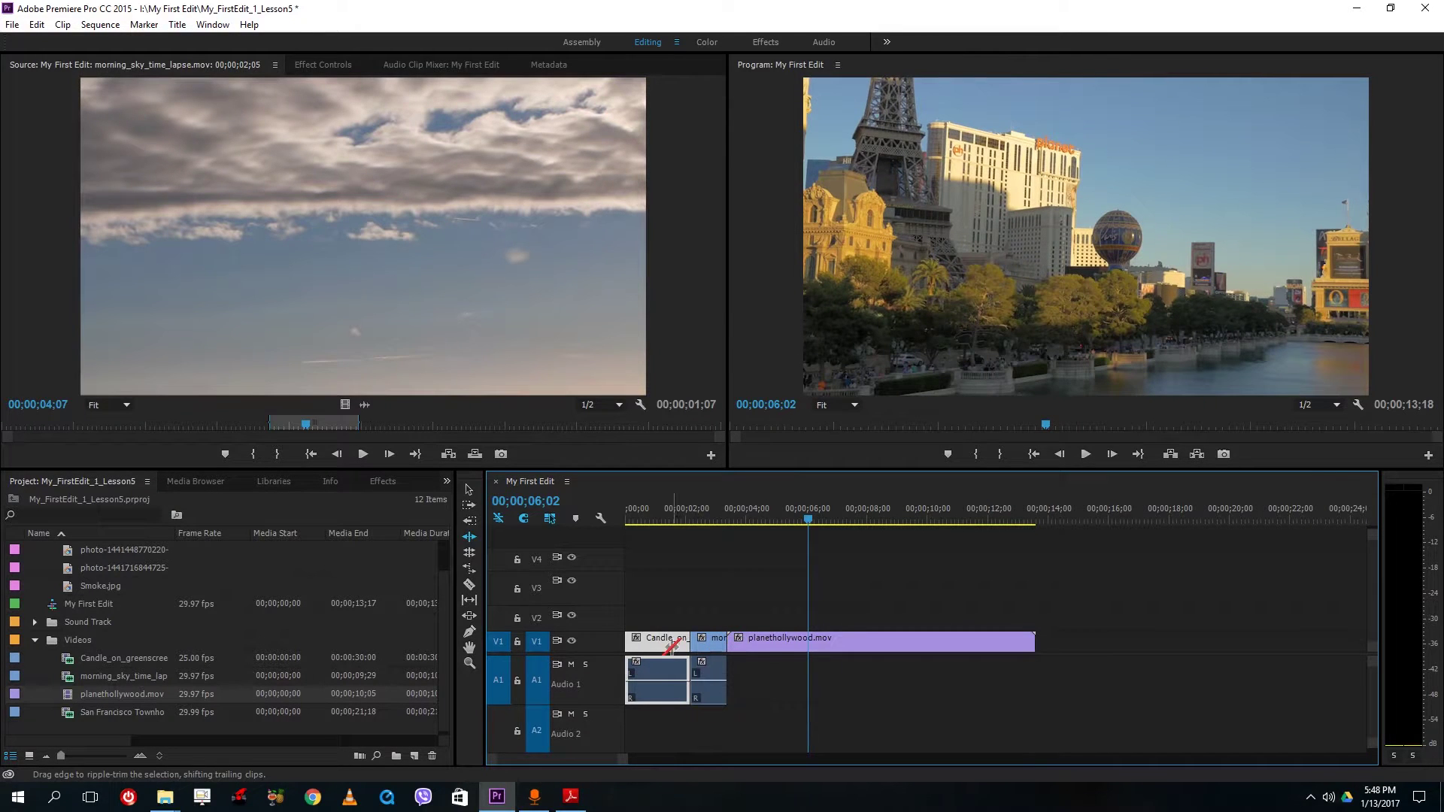
- Set the candle clip's duration to 00;00;01;00 in Speed/Duration with Ripple Edit, Shifting Trailing Clips enabled
{"action": "left_click", "coordinate": [469, 490]}
{"action": "right_click", "coordinate": [680, 644]}
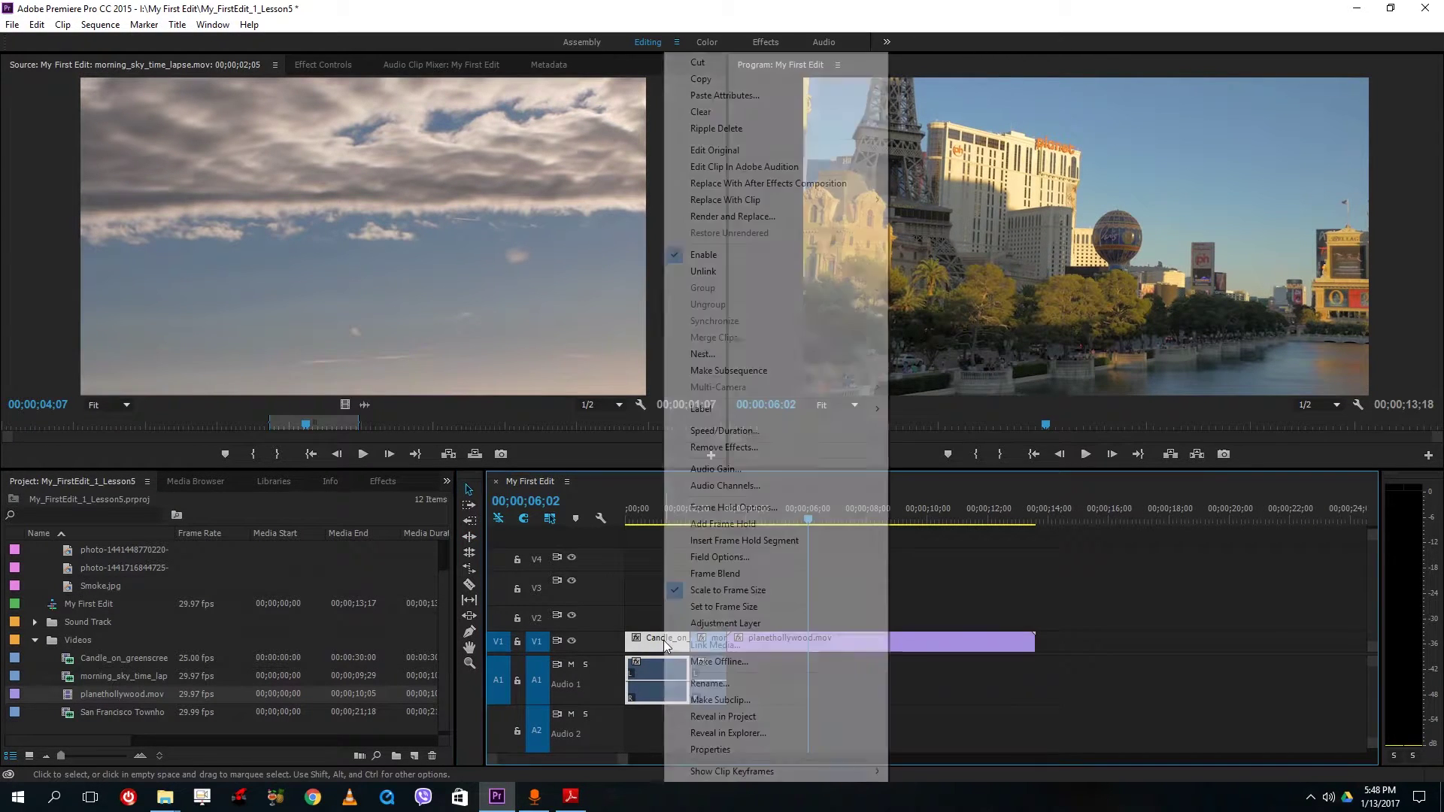
{"action": "left_click", "coordinate": [714, 427]}
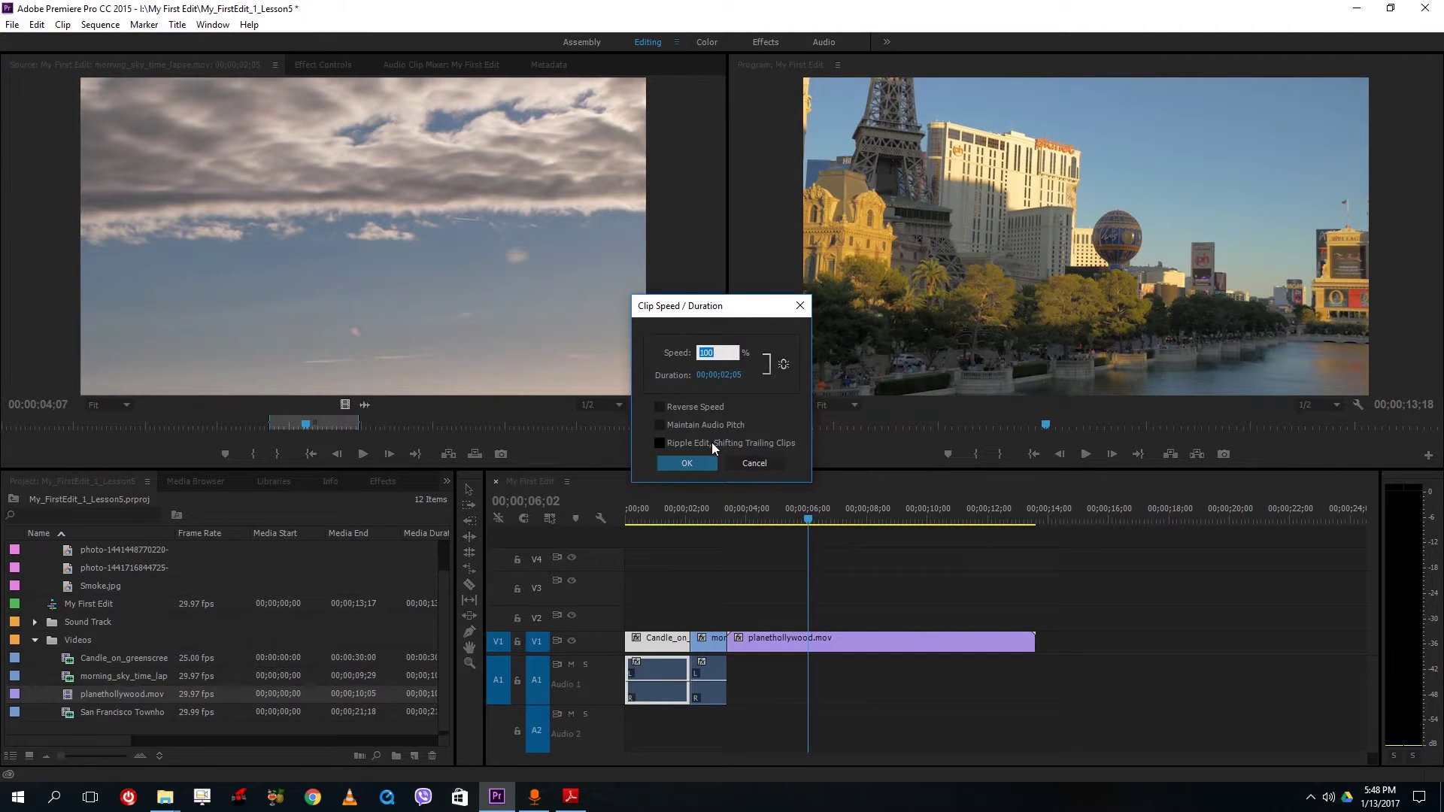
{"action": "left_click", "coordinate": [715, 444]}
{"action": "left_click", "coordinate": [734, 376]}
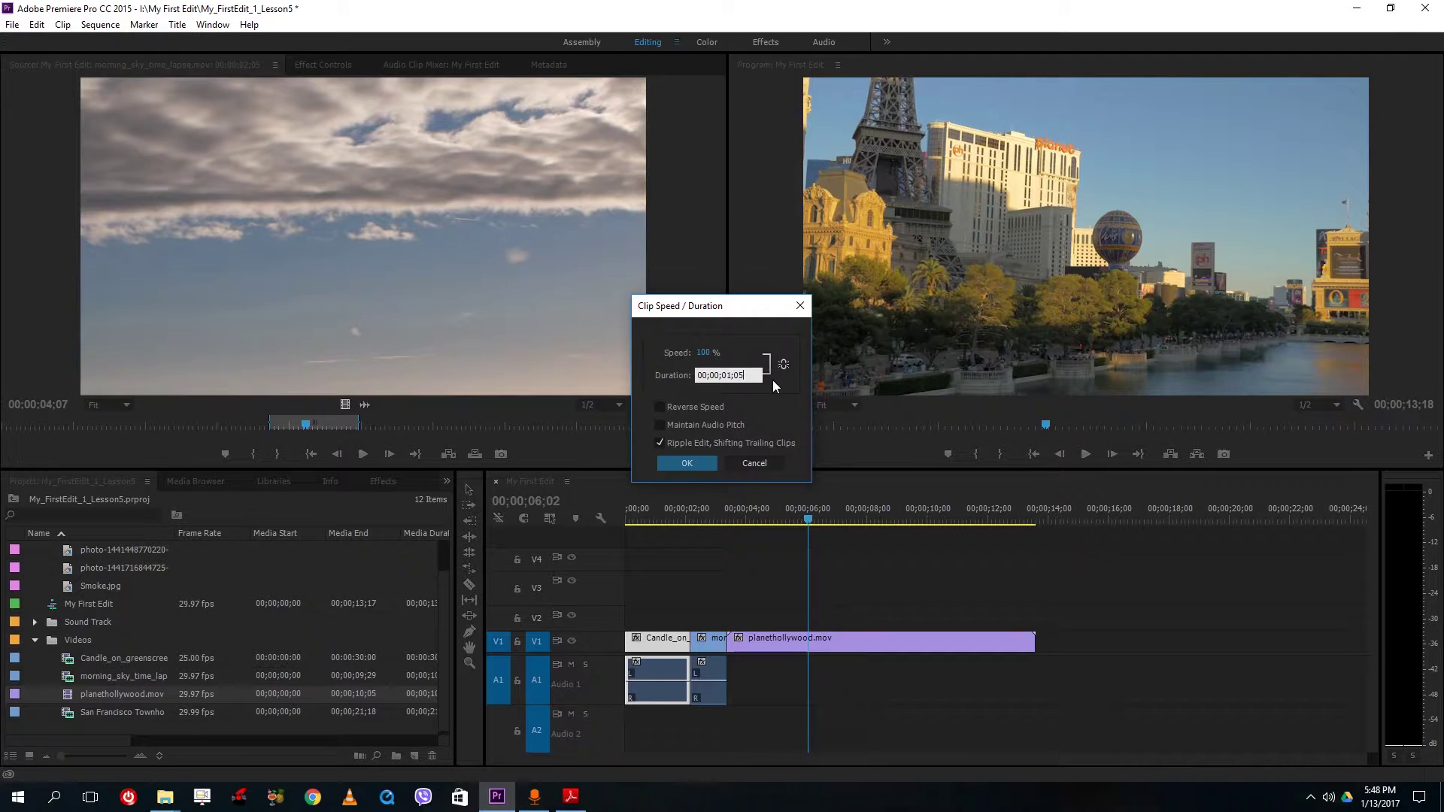
{"action": "left_click", "coordinate": [698, 463]}
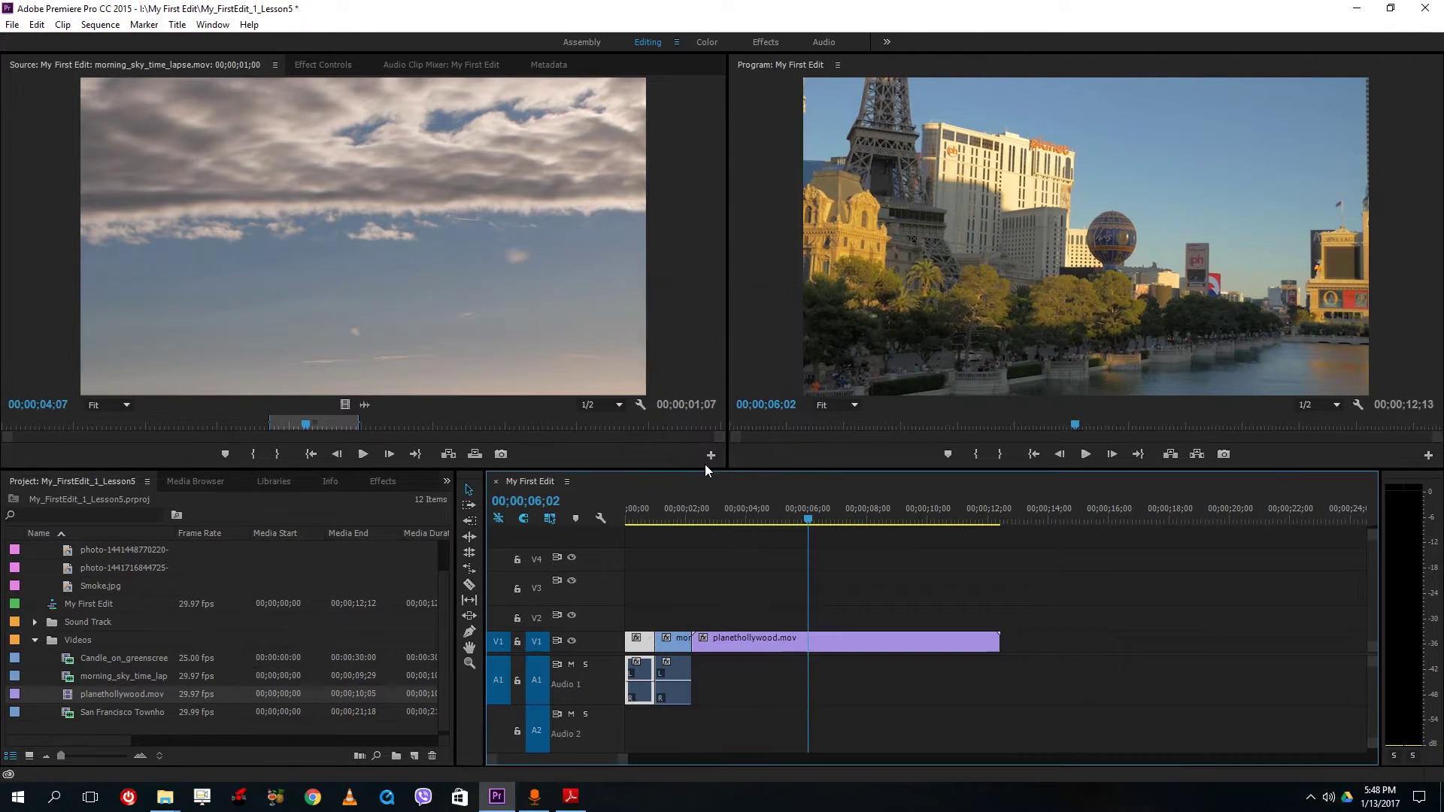
- Set the candle clip's duration to 00;00;04;00, keeping Ripple Edit, Shifting Trailing Clips enabled
{"action": "right_click", "coordinate": [646, 649]}
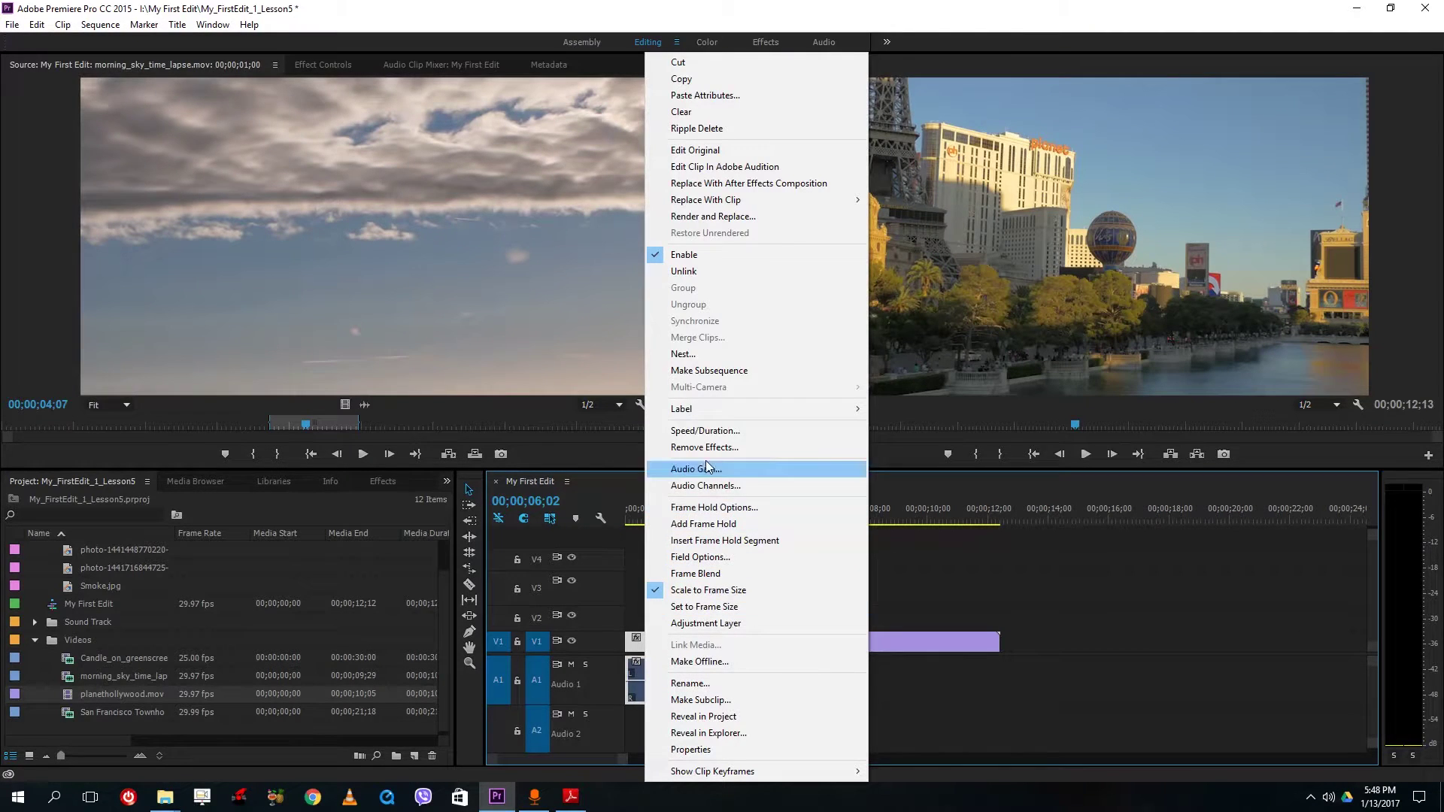
{"action": "left_click", "coordinate": [698, 431]}
{"action": "left_click", "coordinate": [727, 373]}
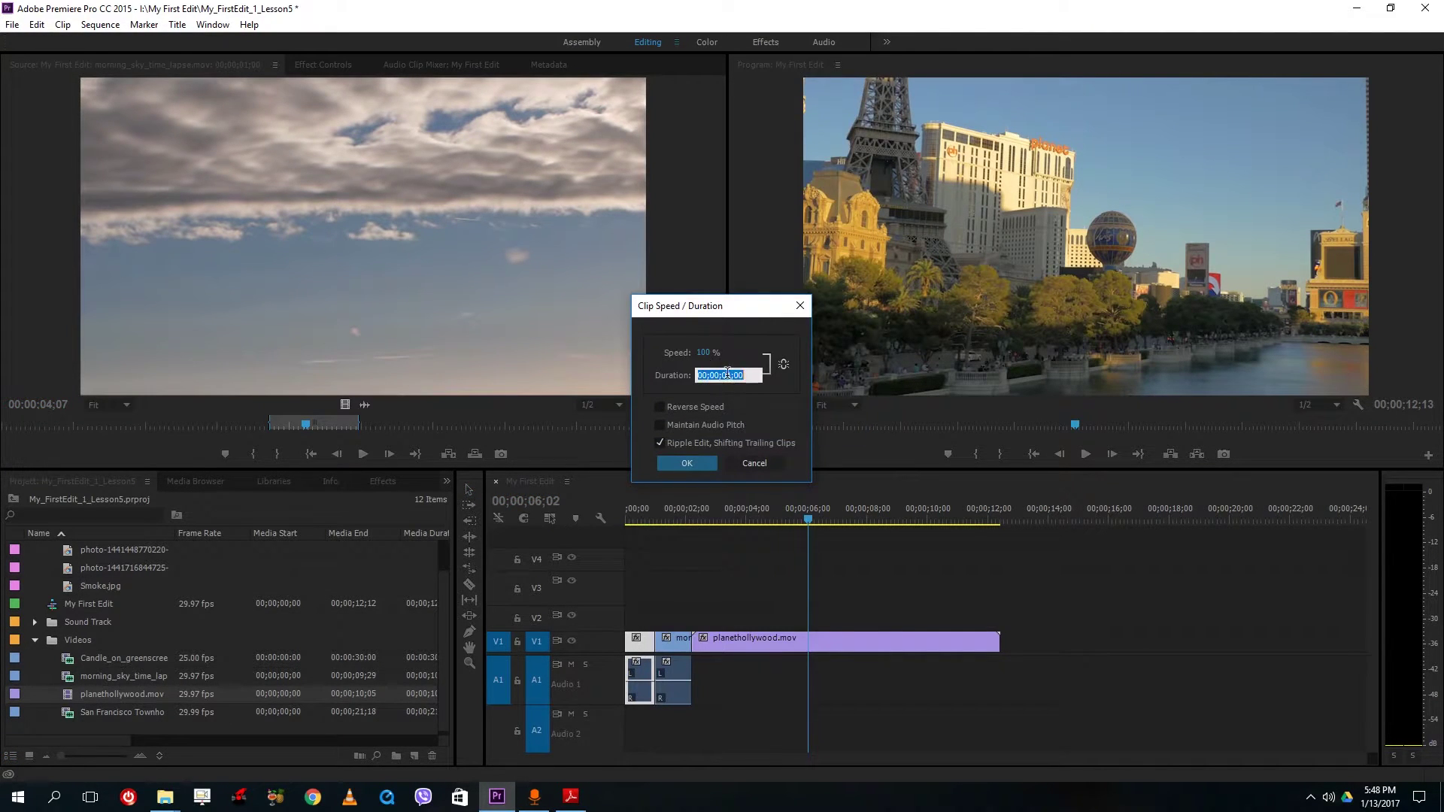
{"action": "type", "text": "400"}
{"action": "left_click", "coordinate": [687, 463]}
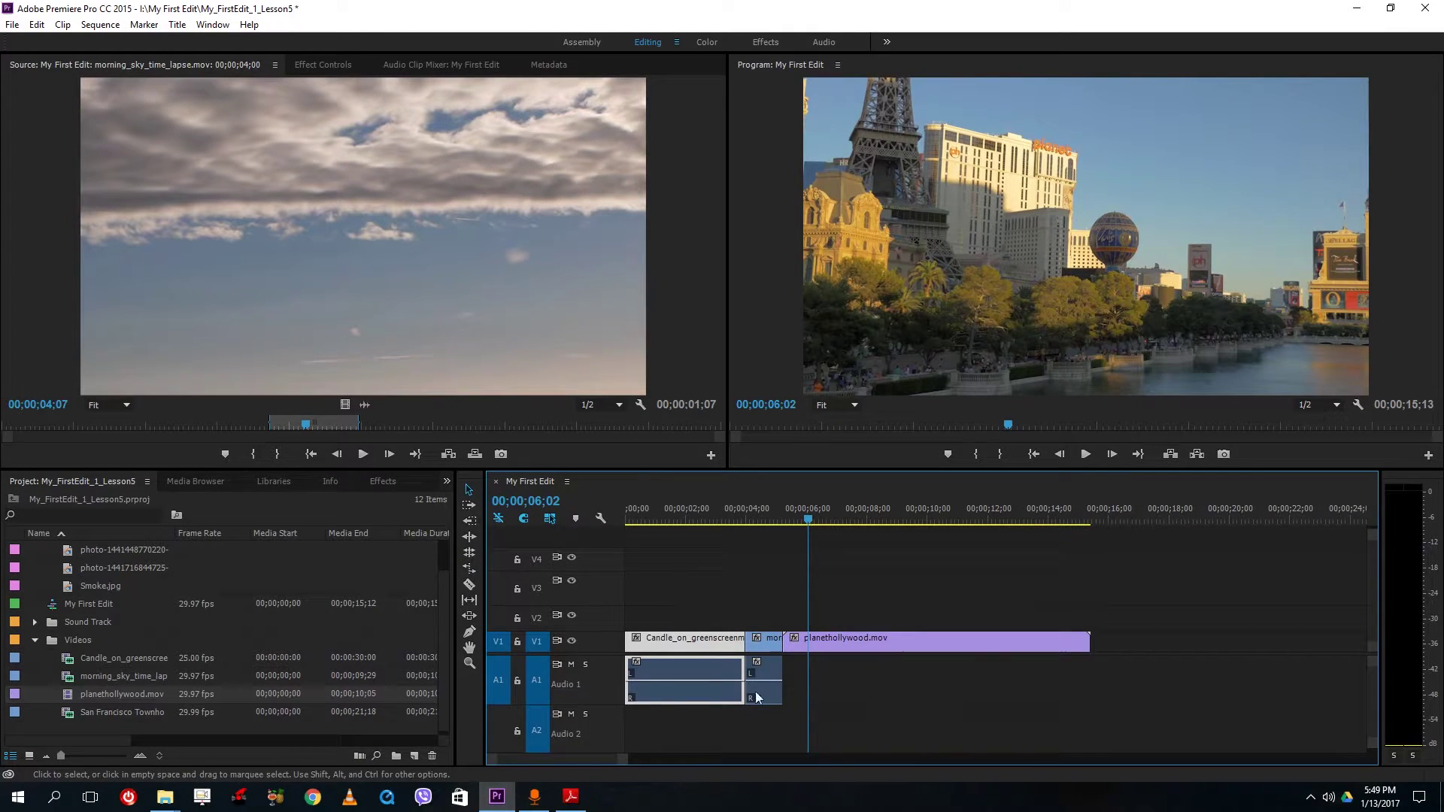
- Scrub the sequence back and forth across the candle clip and the morning sky clip to review the cut
{"action": "left_click", "coordinate": [695, 517]}
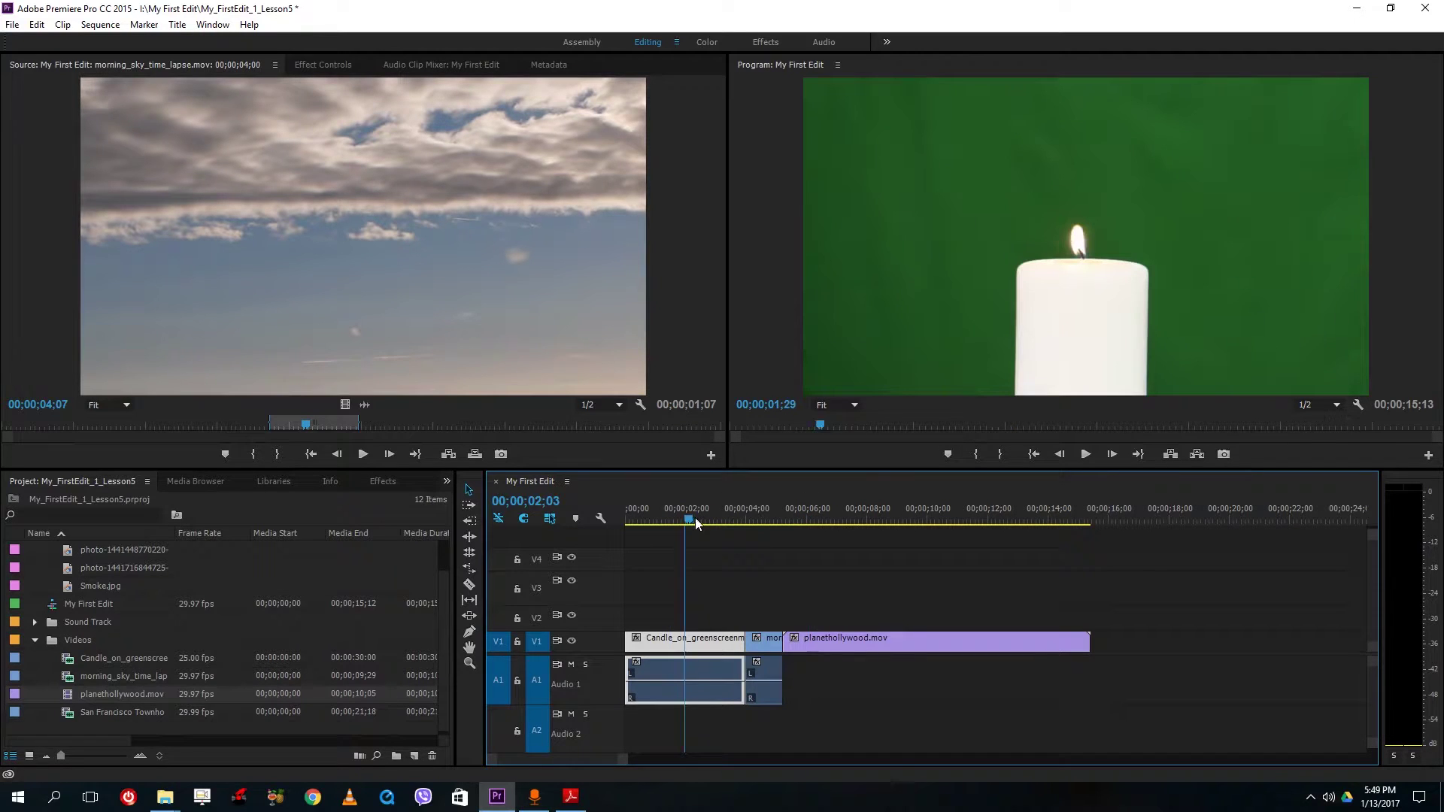
{"action": "left_click_drag", "start_coordinate": [718, 519], "coordinate": [773, 521]}
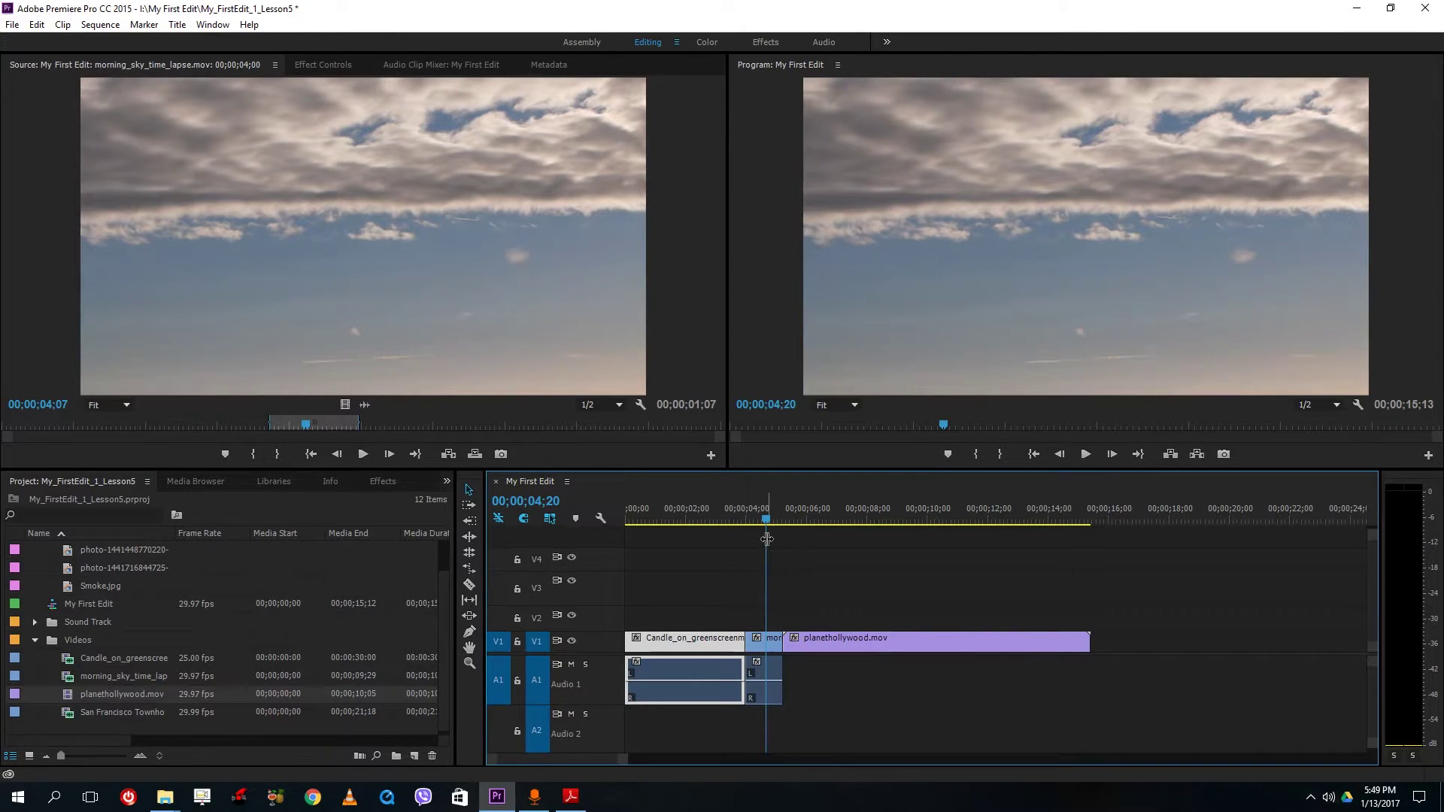
{"action": "left_click_drag", "start_coordinate": [766, 538], "coordinate": [707, 534]}
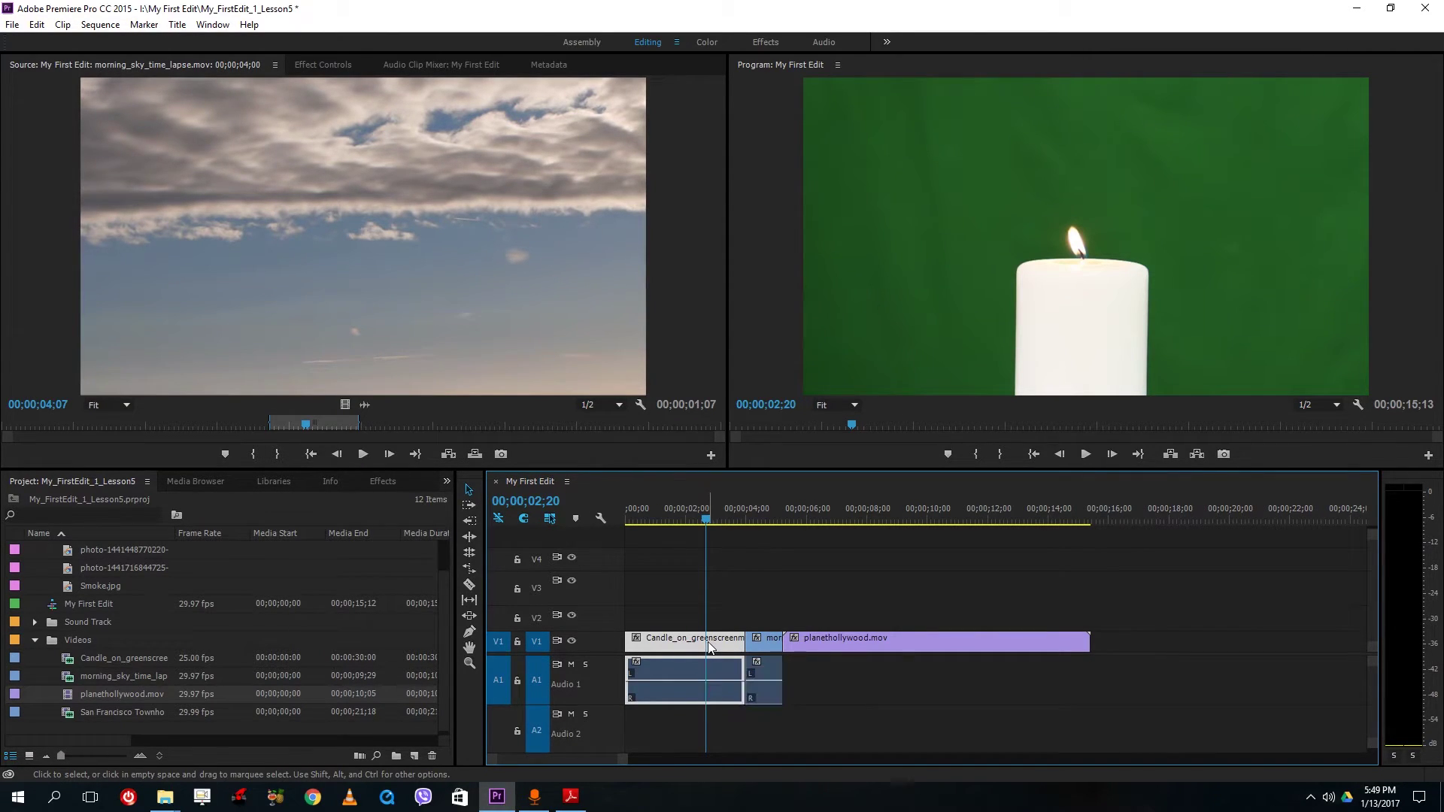
{"action": "left_click_drag", "start_coordinate": [706, 521], "coordinate": [576, 521]}
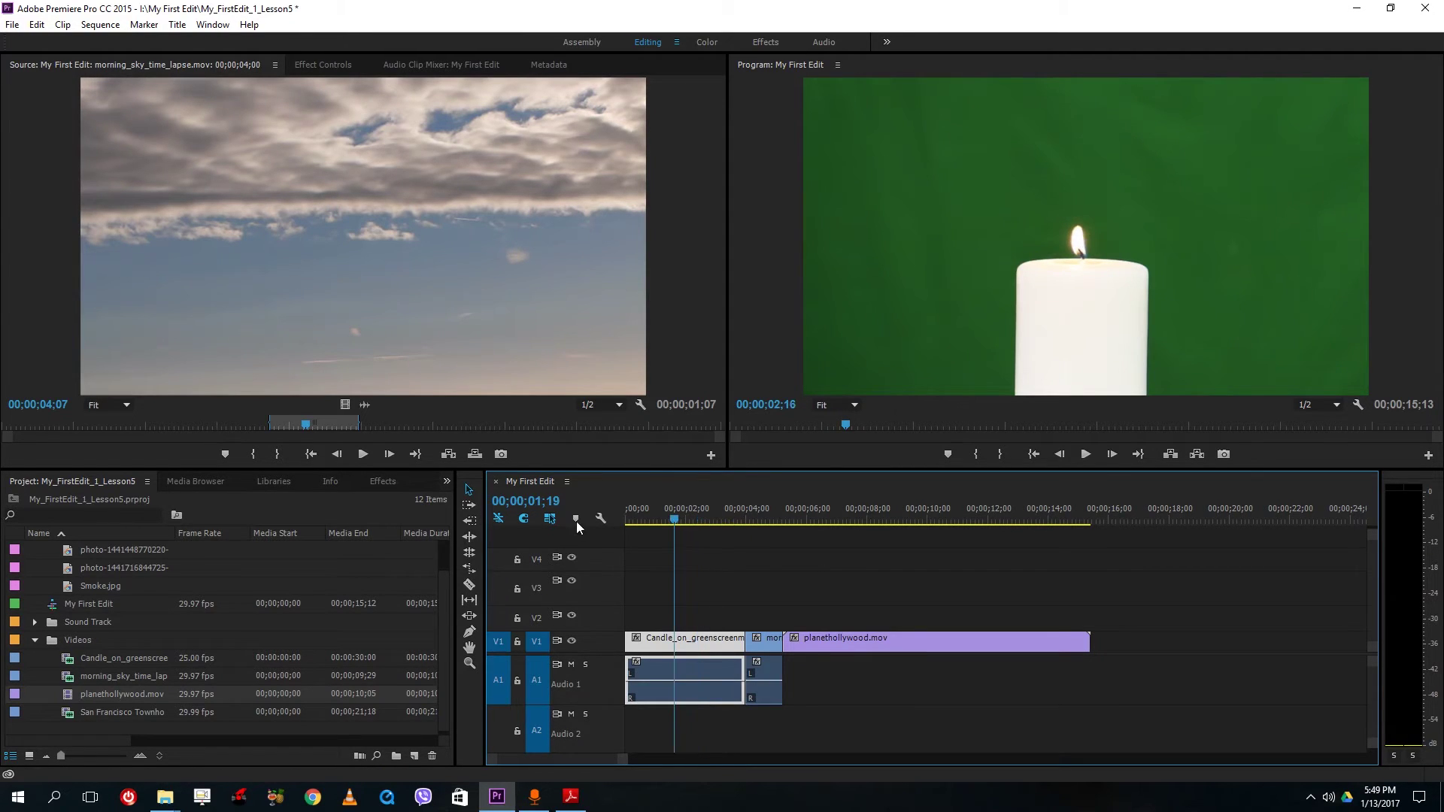